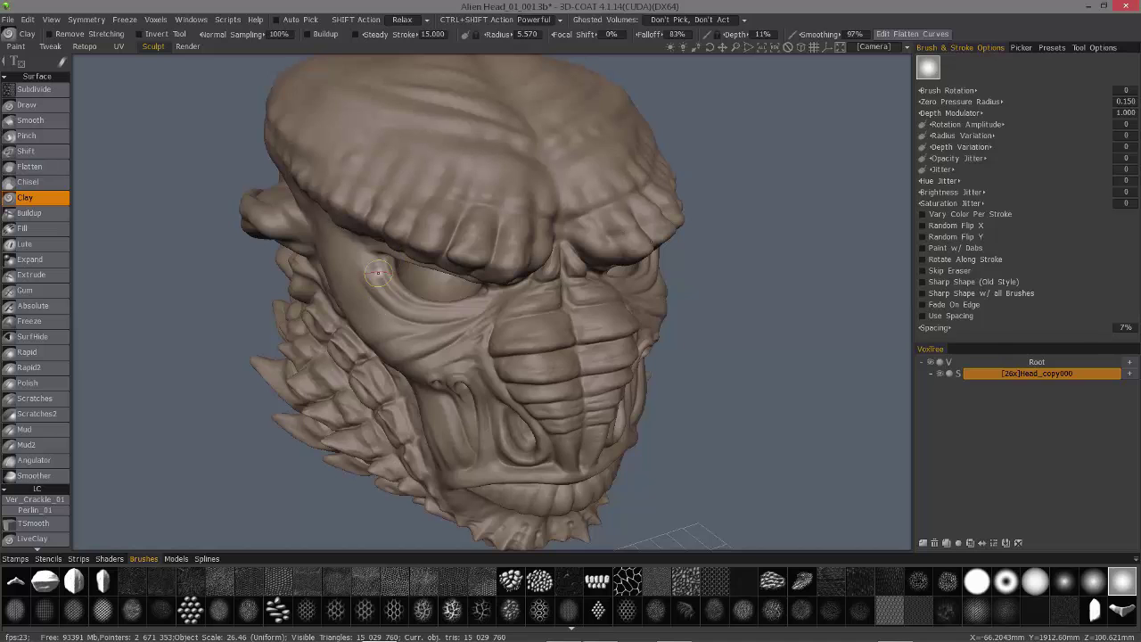
Try freezing a band of the cheek below the outer eye corner as a mask for Clay sculpting.
mouse_move(375, 320)
left_mouse_down("alt")
mouse_move(387, 324)
mouse_move(374, 311)
left_mouse_up("alt")
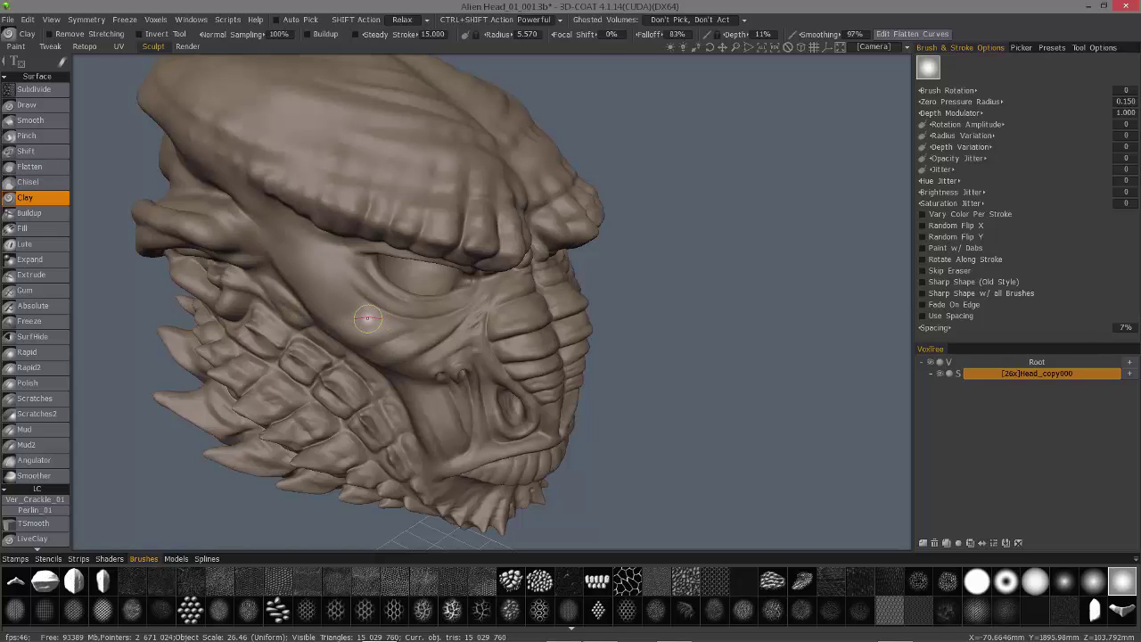
key("f")
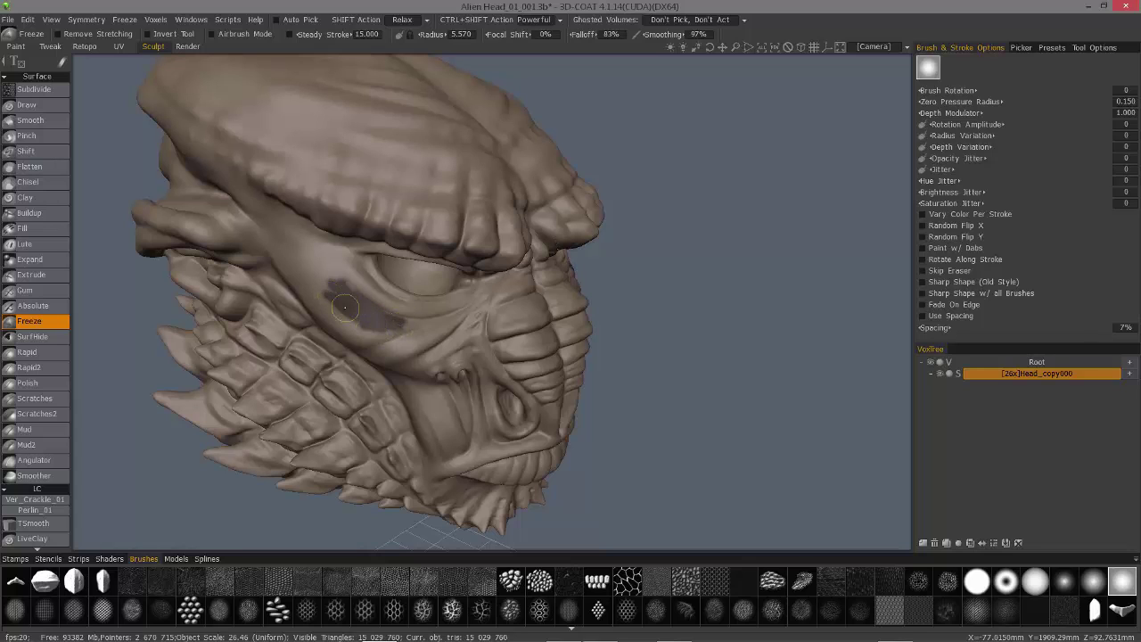
left_click_drag(345, 308, 334, 288, "shift")
key("c")
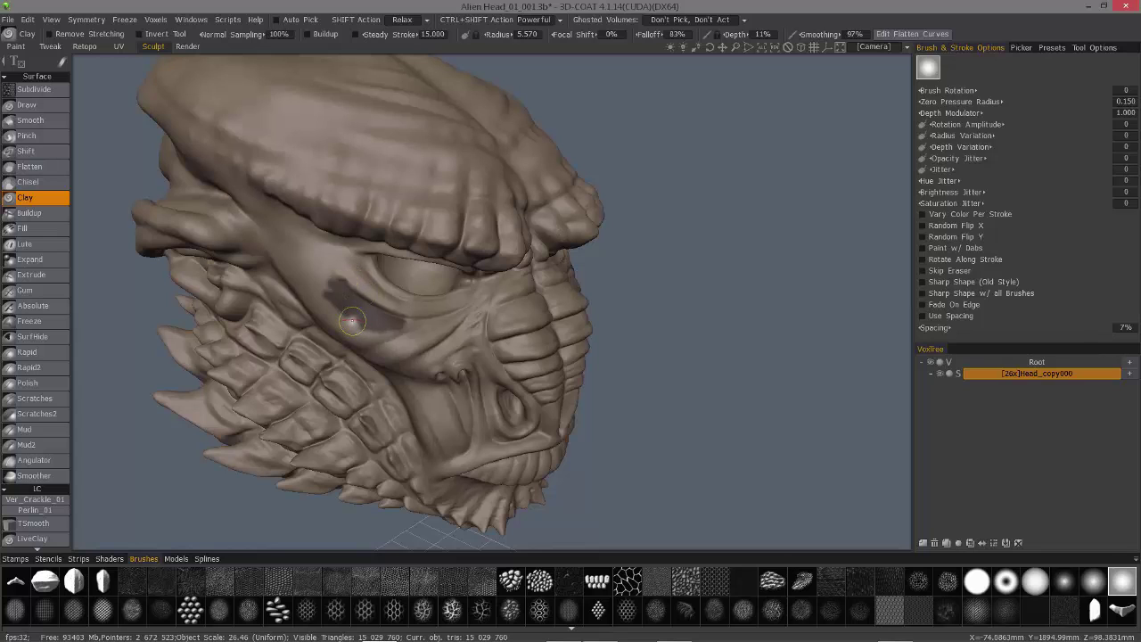
key("f")
left_click_drag(326, 304, 369, 328)
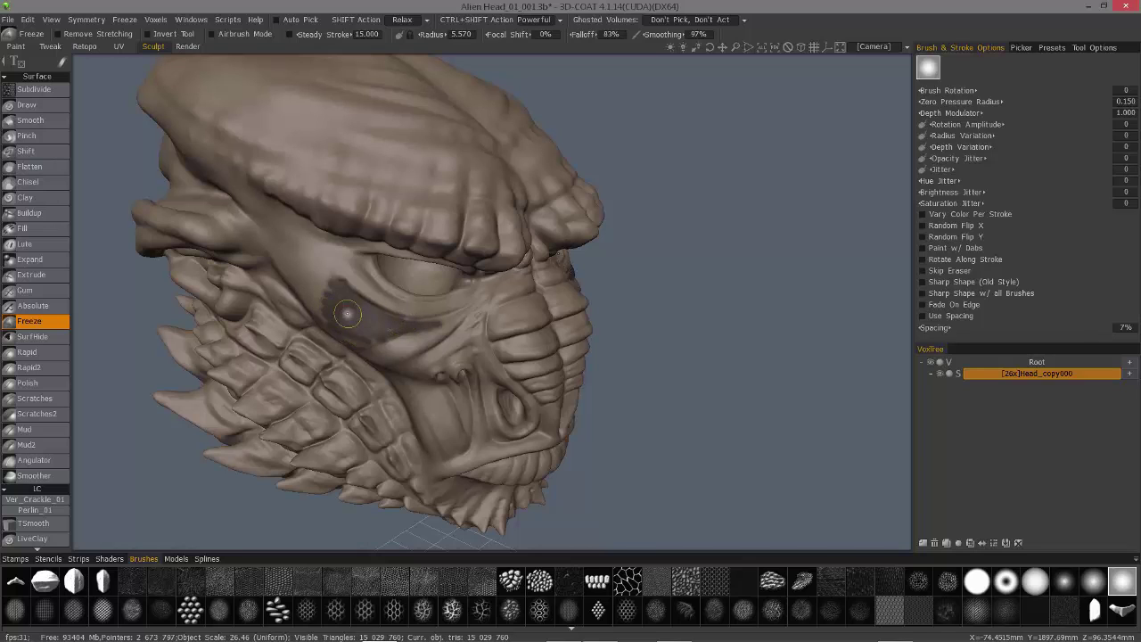
left_click(35, 197)
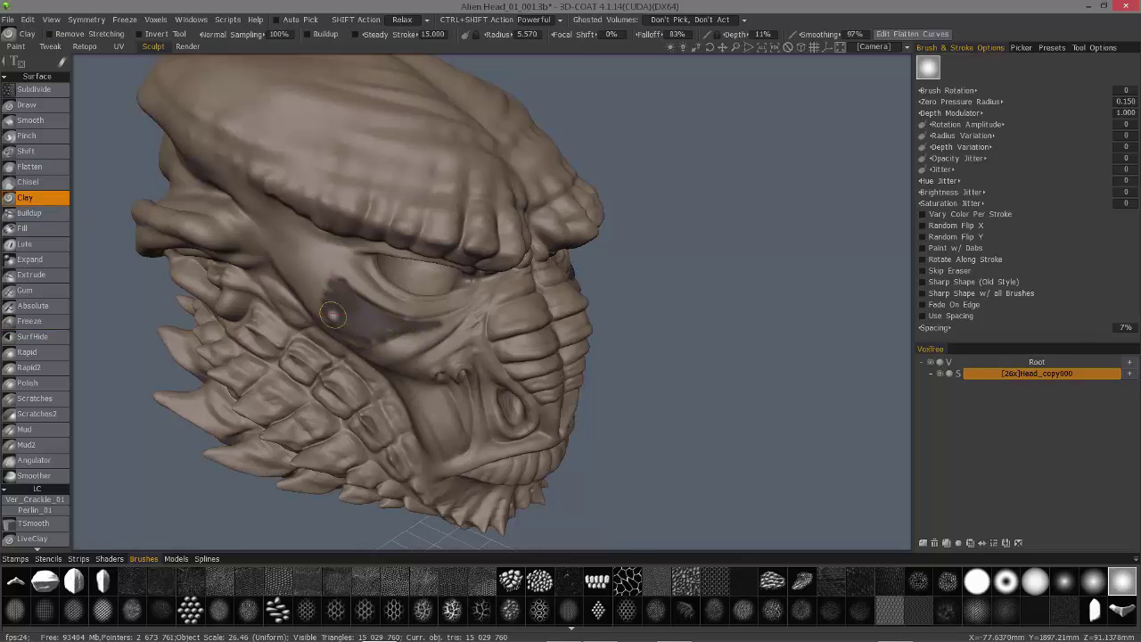
Undo the freeze strokes on the cheek below the eye.
key("ctrl+z")
key("ctrl+z")
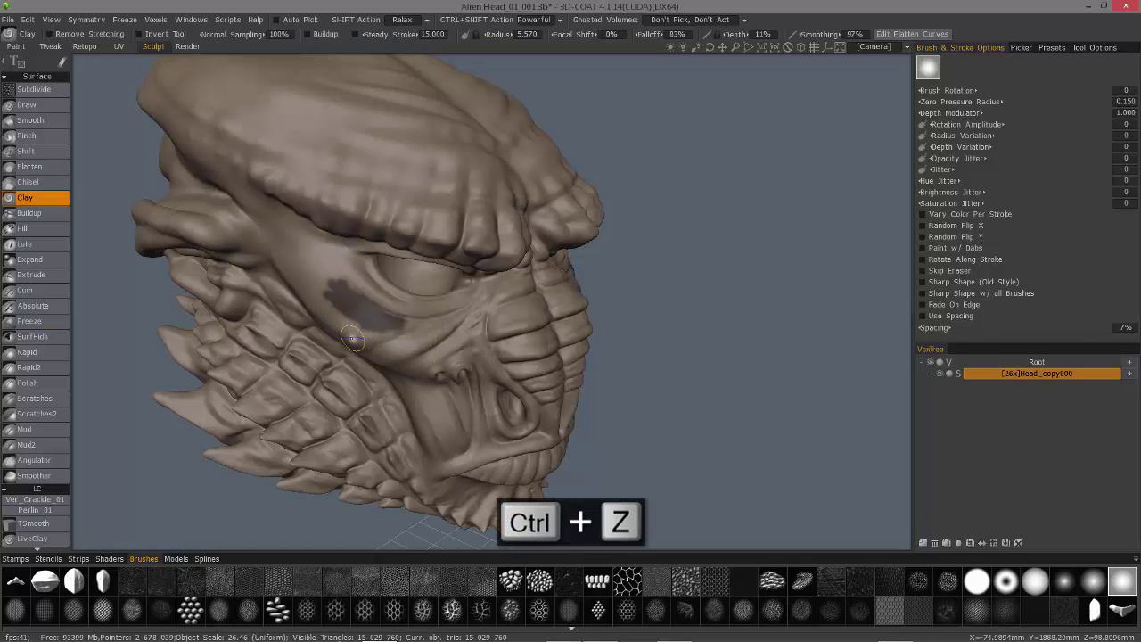
key("ctrl+z")
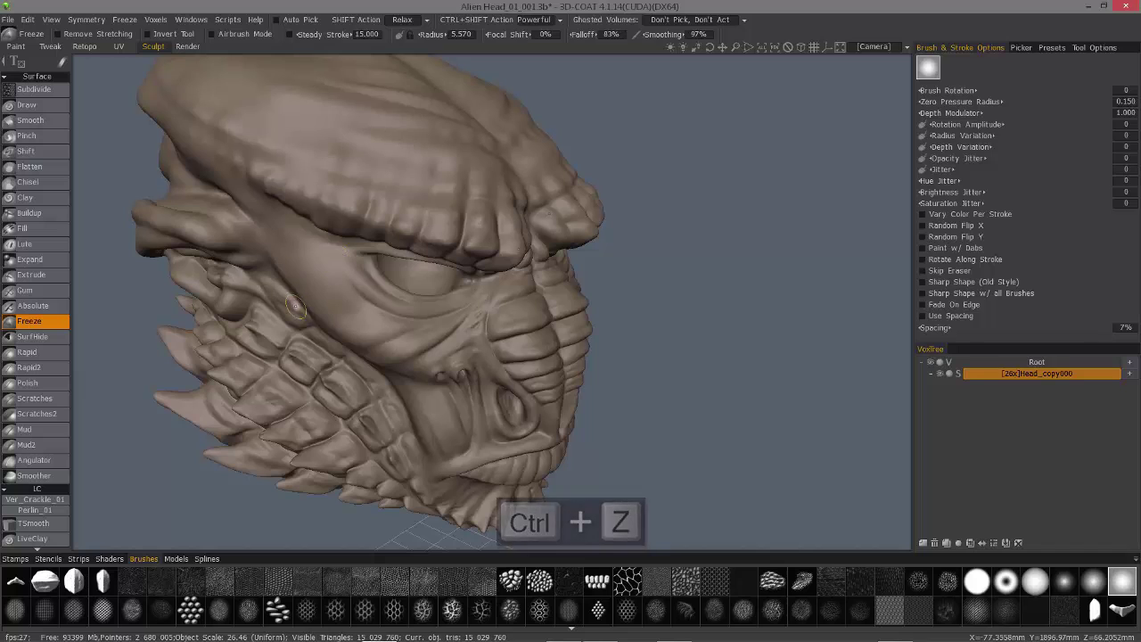
Sculpt the cheek surface below the outer eye corner with Clay at a brush radius of 7.661.
right_click_drag(336, 276, 351, 261)
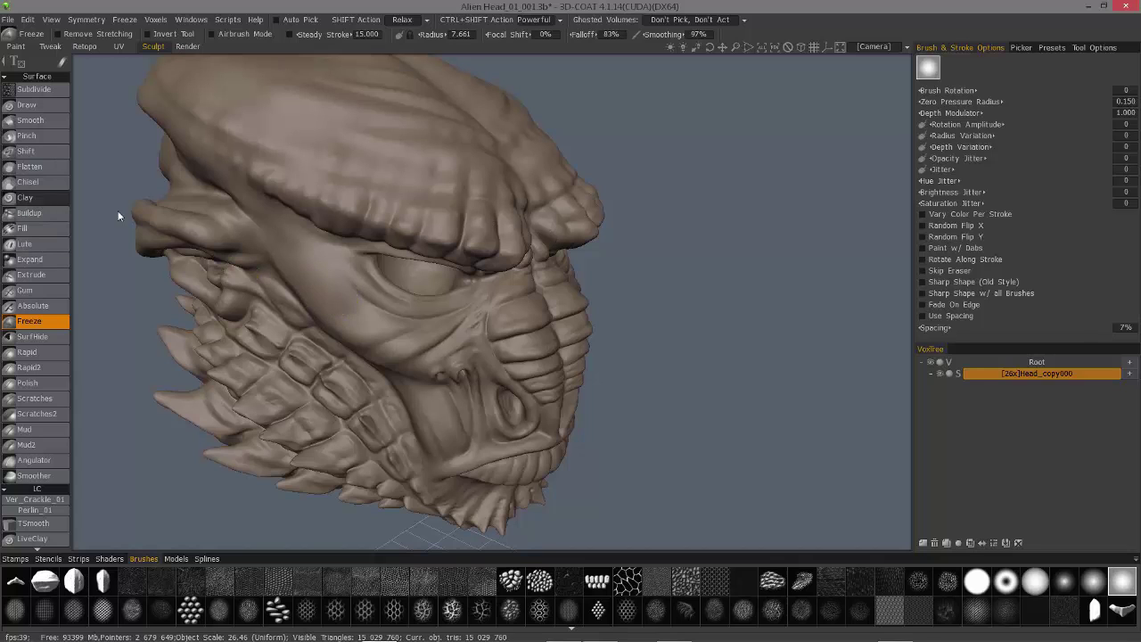
left_click(36, 197)
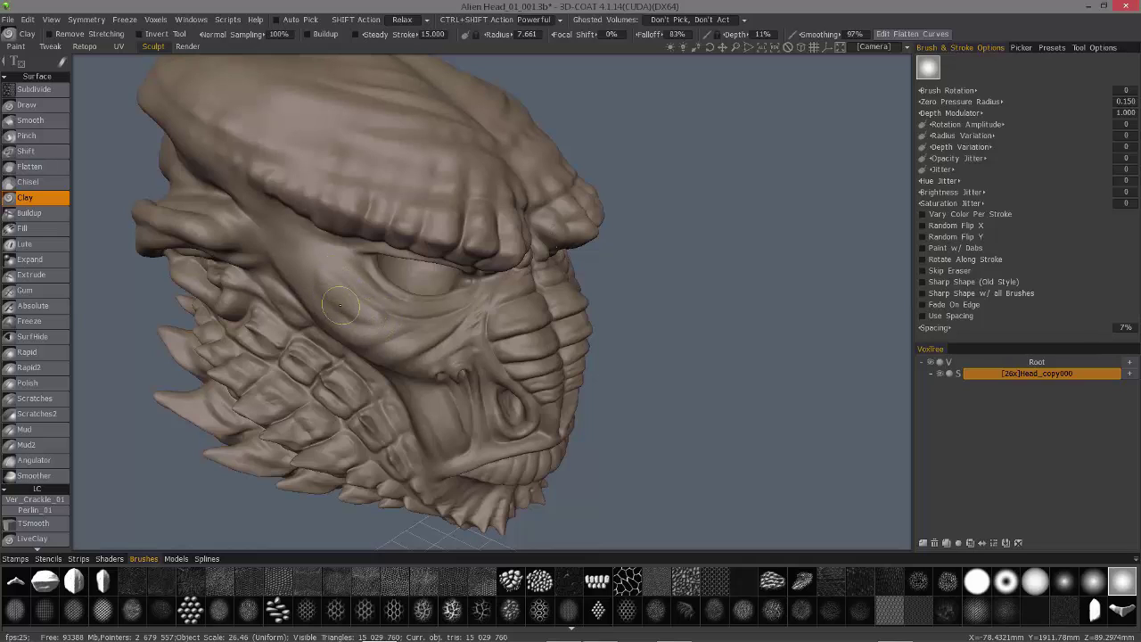
left_click_drag(332, 296, 360, 308)
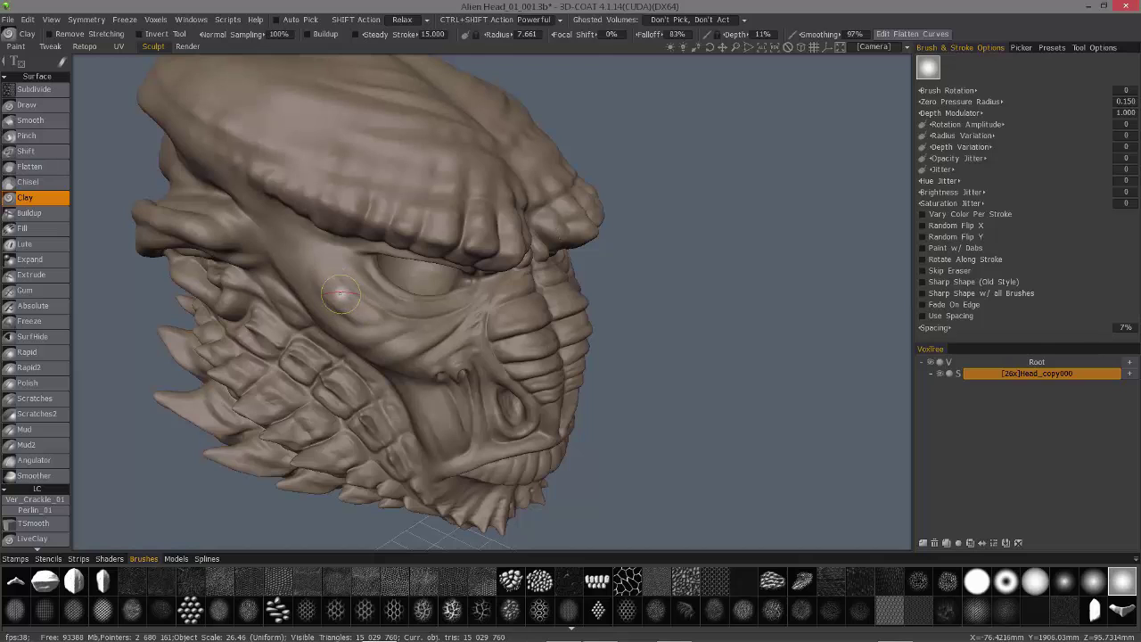
Build up the fold below the eye with Clay strokes against a frozen strip, and clear the freeze.
key("f")
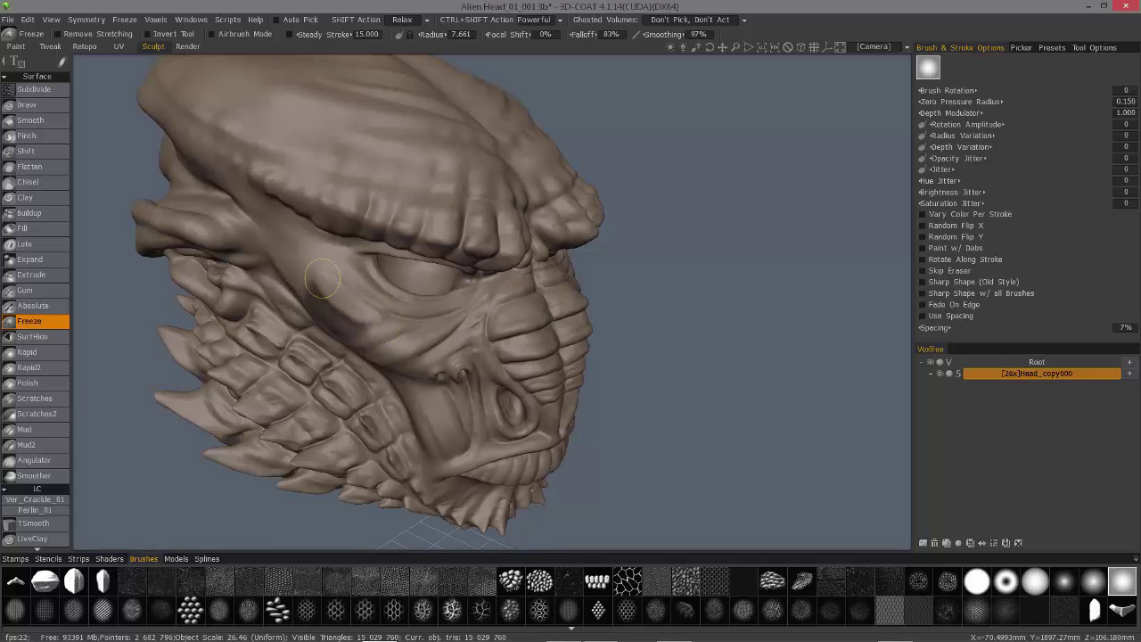
left_click(383, 318)
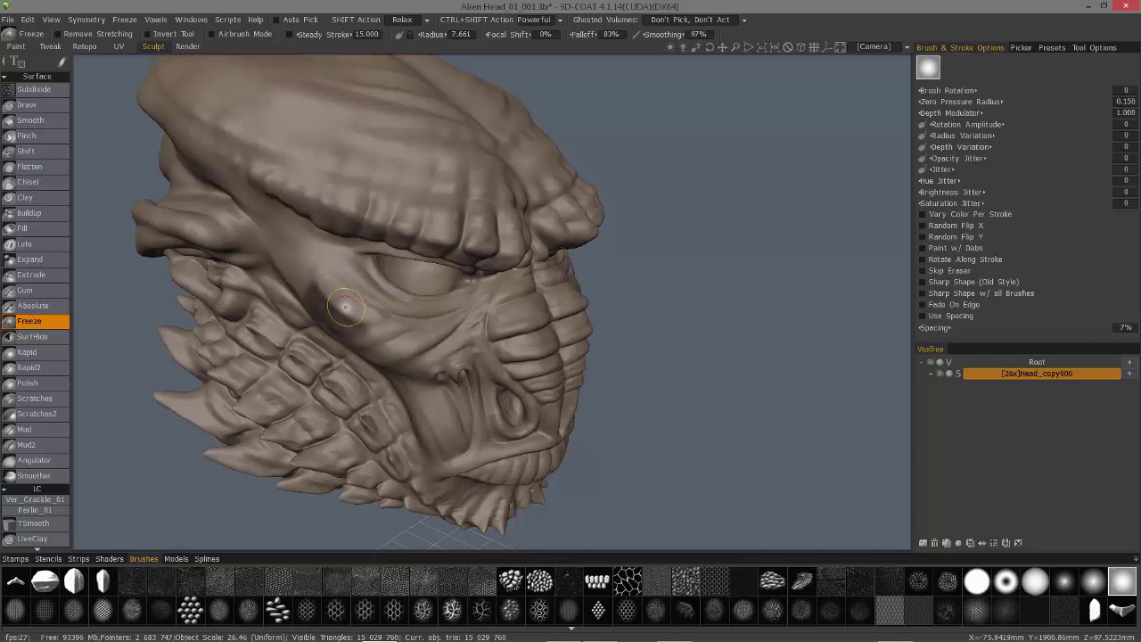
key("c")
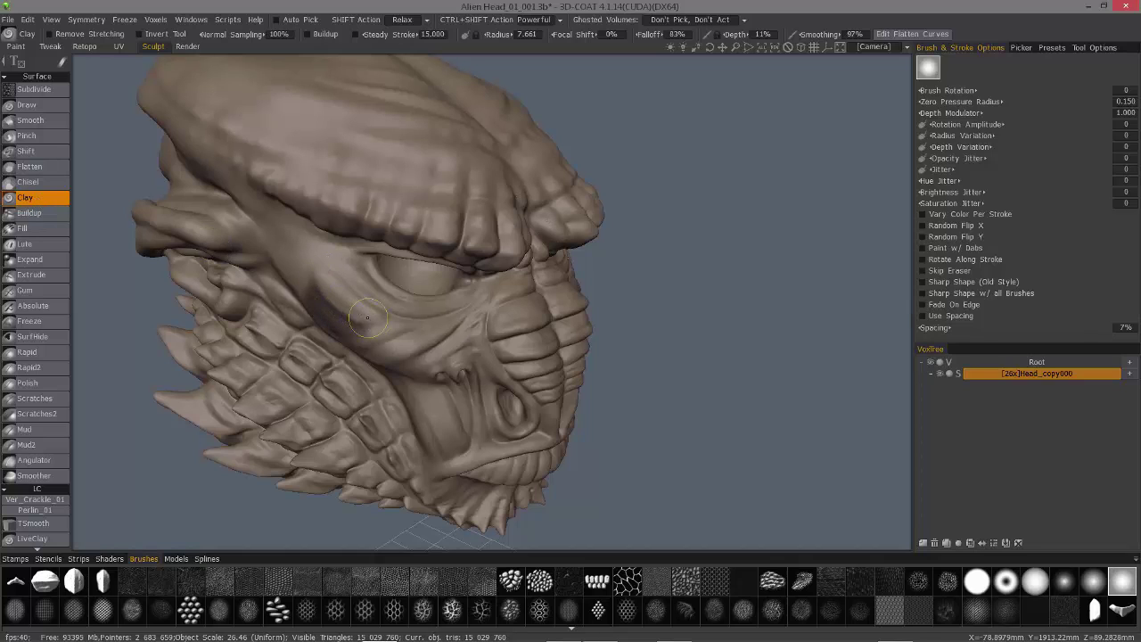
mouse_move(354, 305)
left_mouse_down()
mouse_move(339, 269)
mouse_move(392, 308)
left_mouse_up()
key("ctrl+d")
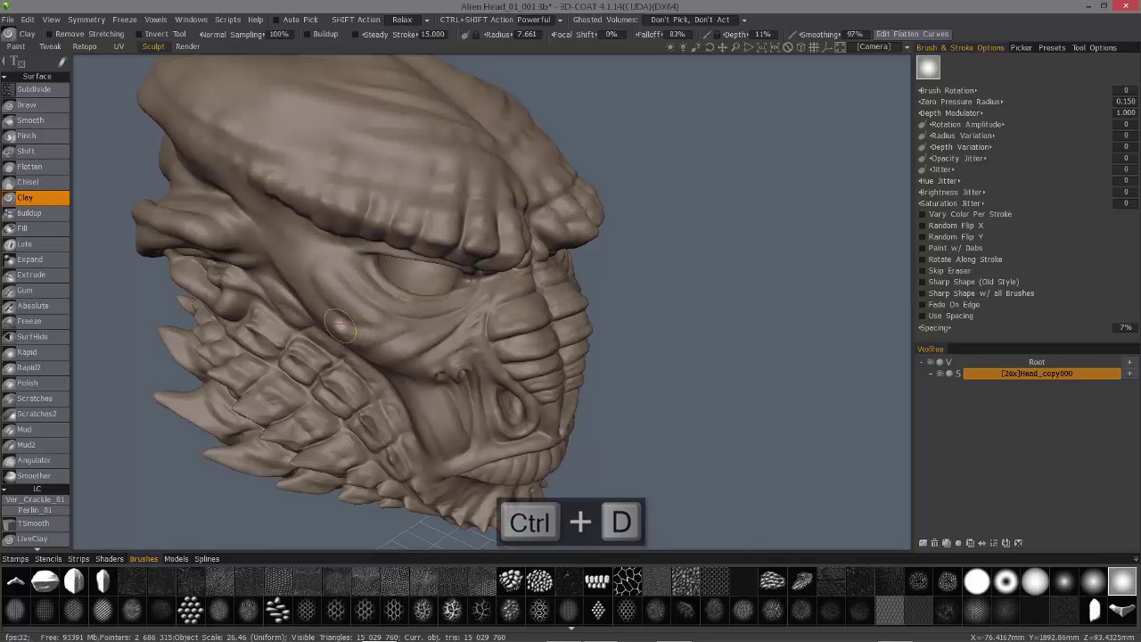
left_click_drag(353, 298, 366, 303)
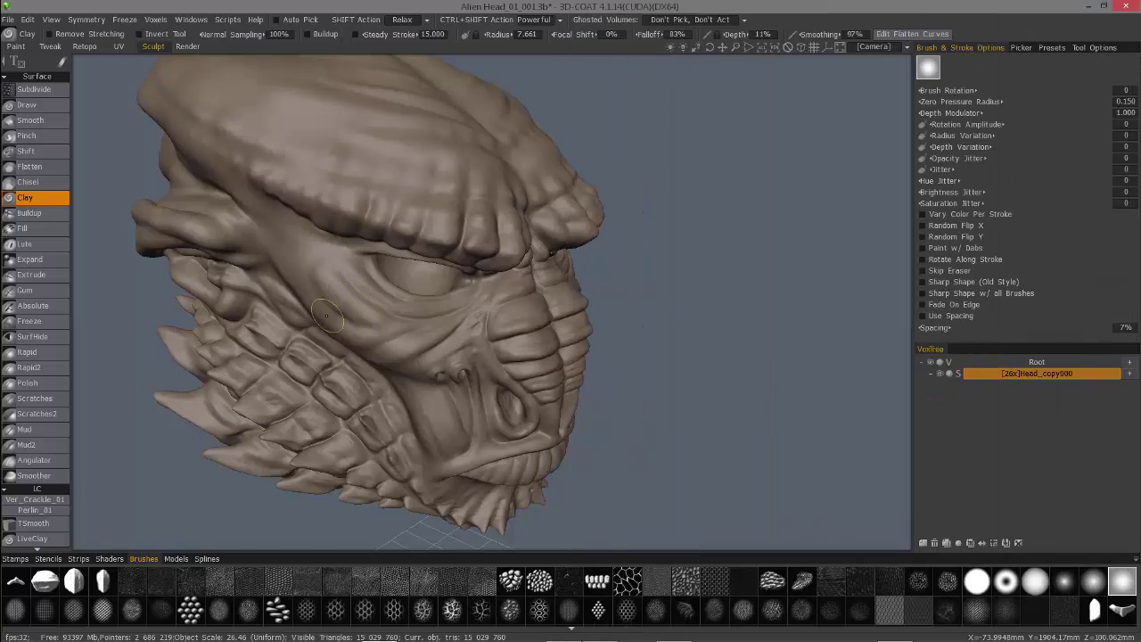
Use Freeze with the branching crack brush at radius 5.796 to add a cracked skin pattern below the eye.
key("bracketleft")
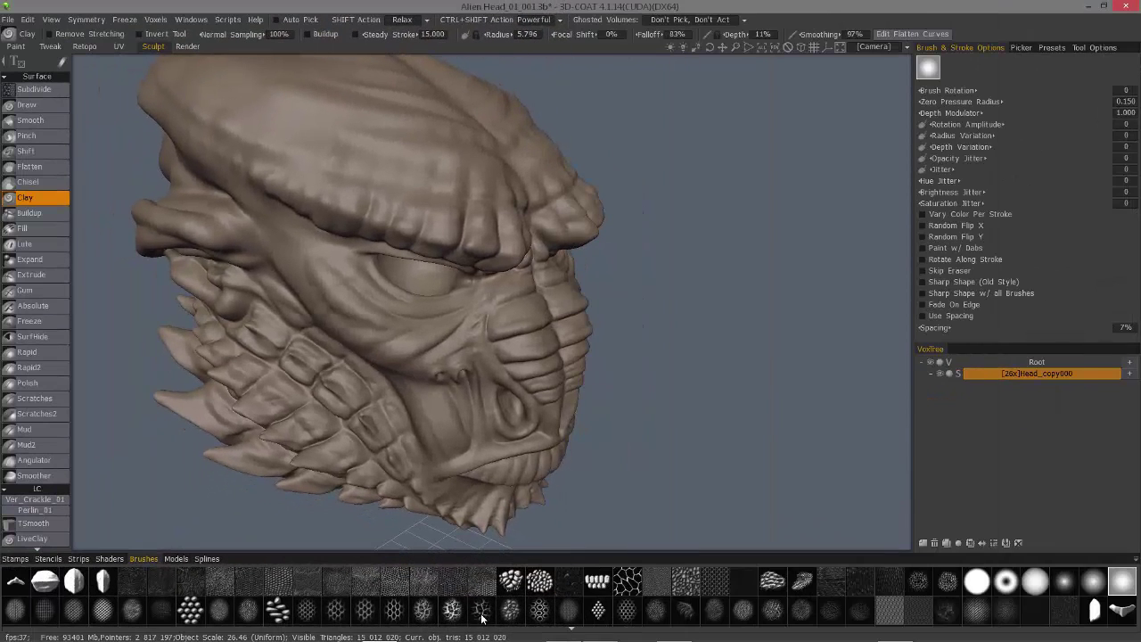
left_click(31, 321)
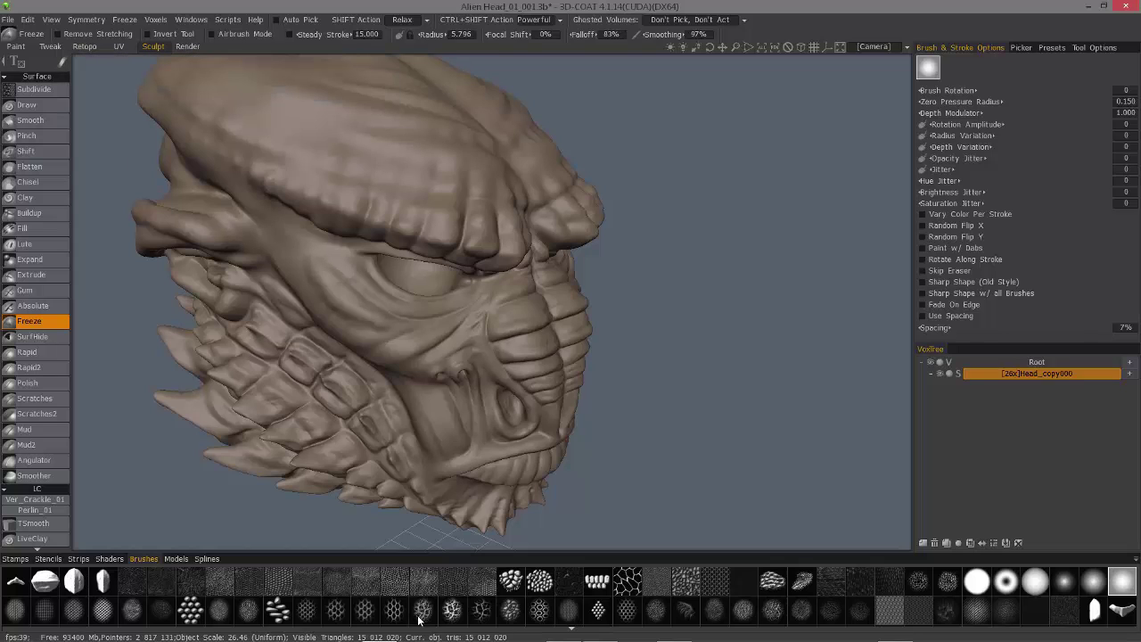
left_click(481, 609)
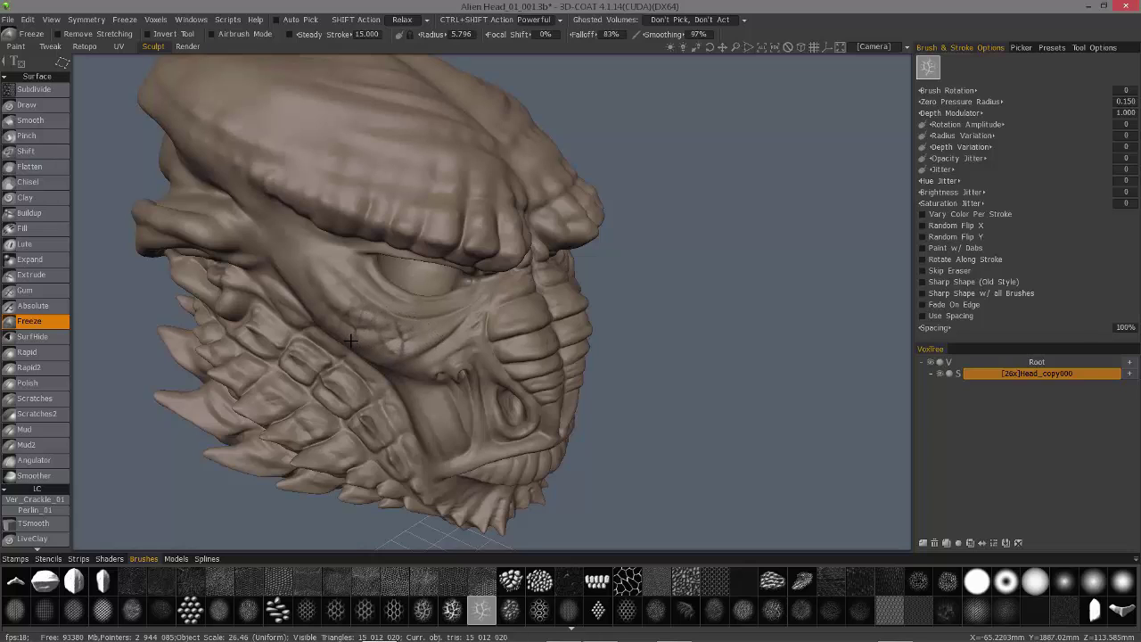
Place a further crack pattern under the eye with the single-stamp stroke mode, scaled to radius 26.822 and rotated to 83.575.
mouse_move(62, 64)
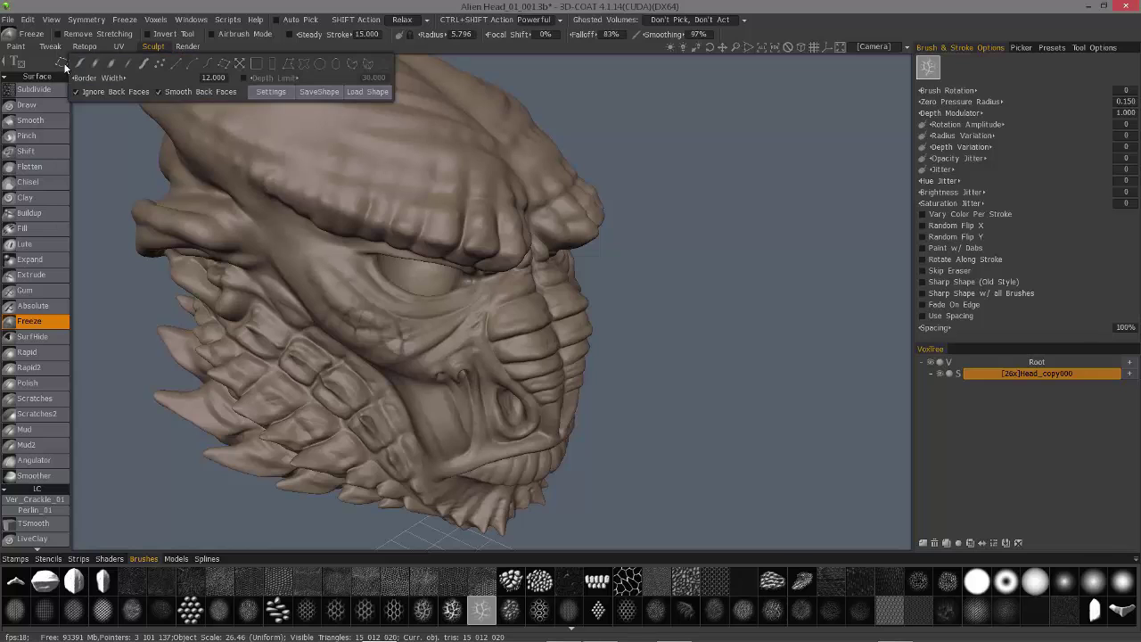
left_click(240, 64)
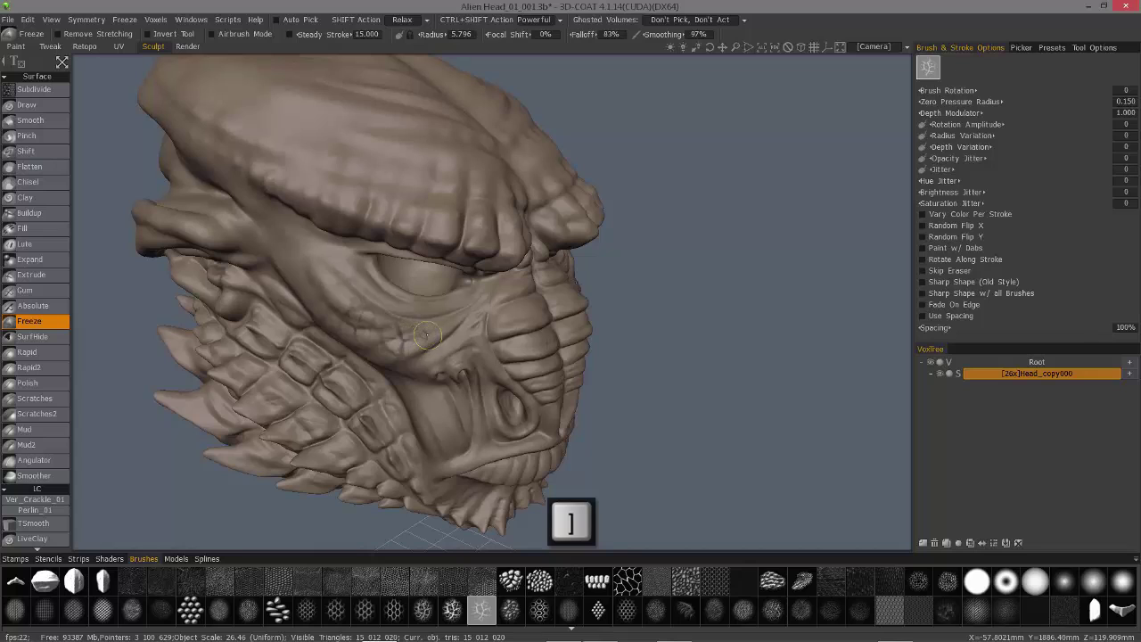
key("bracketleft")
key("bracketleft")
key("bracketleft")
key("bracketleft")
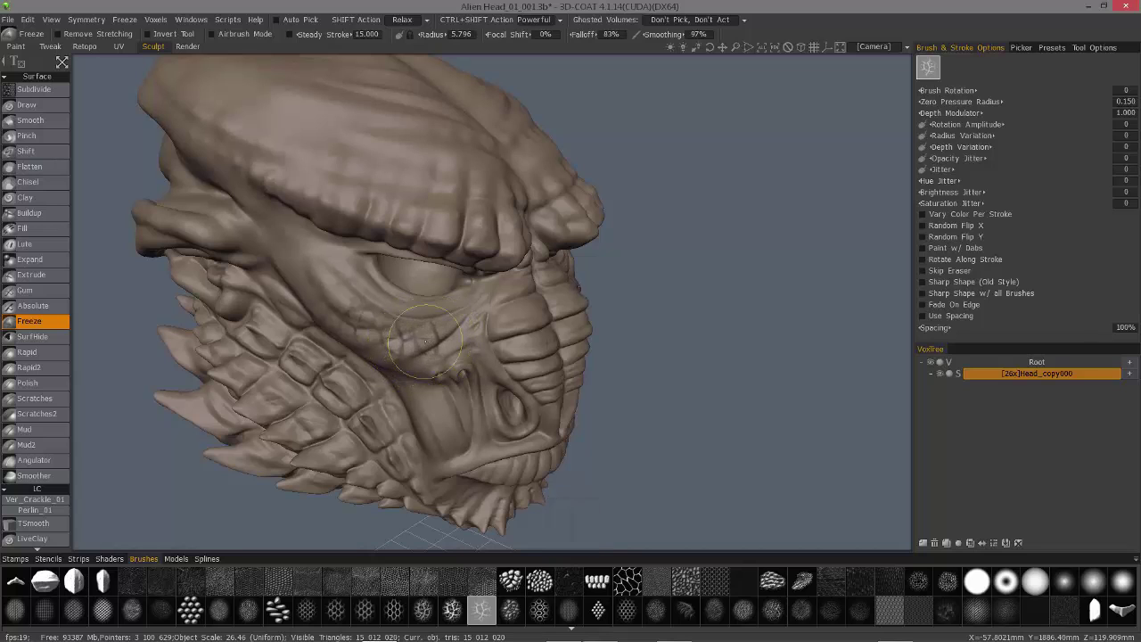
key("bracketleft")
left_click_drag(425, 340, 421, 341)
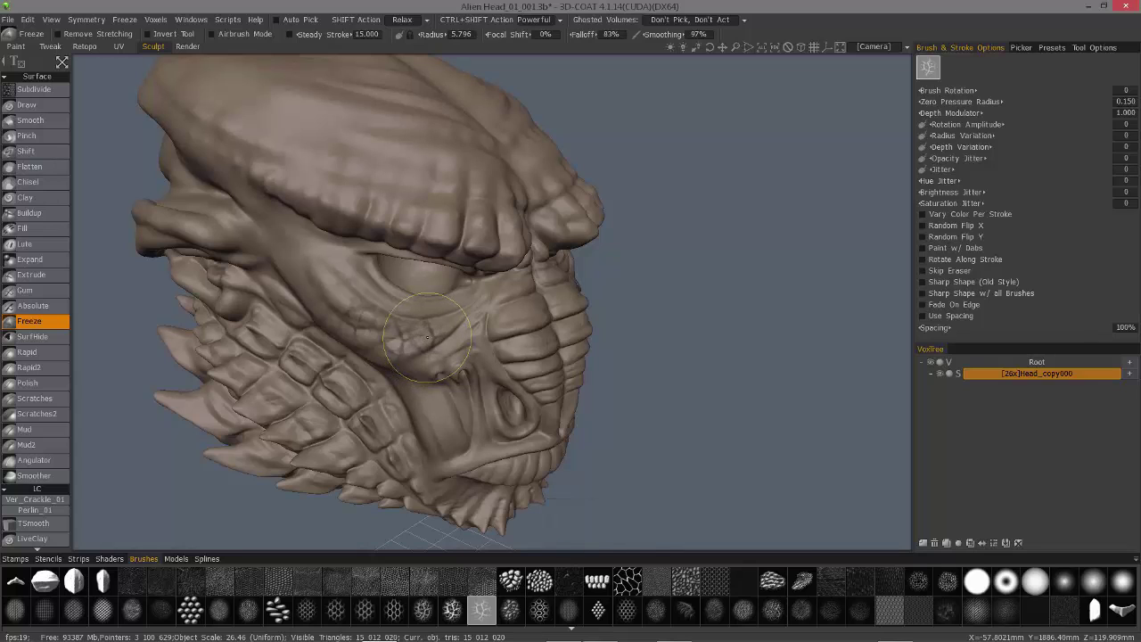
key("9")
key("9")
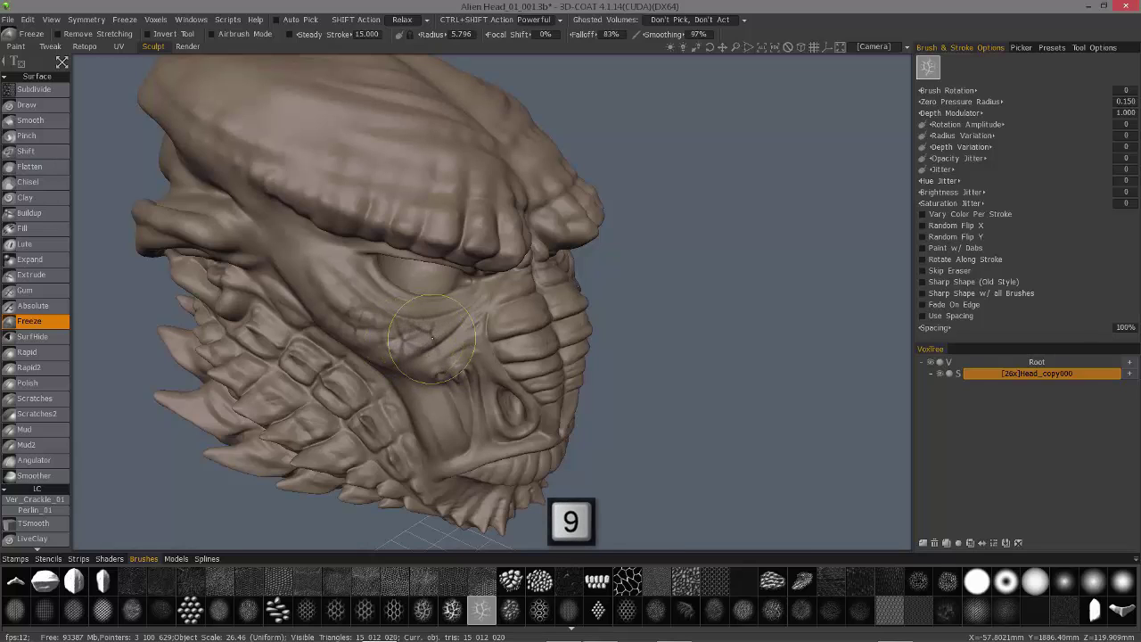
key("0")
key("0")
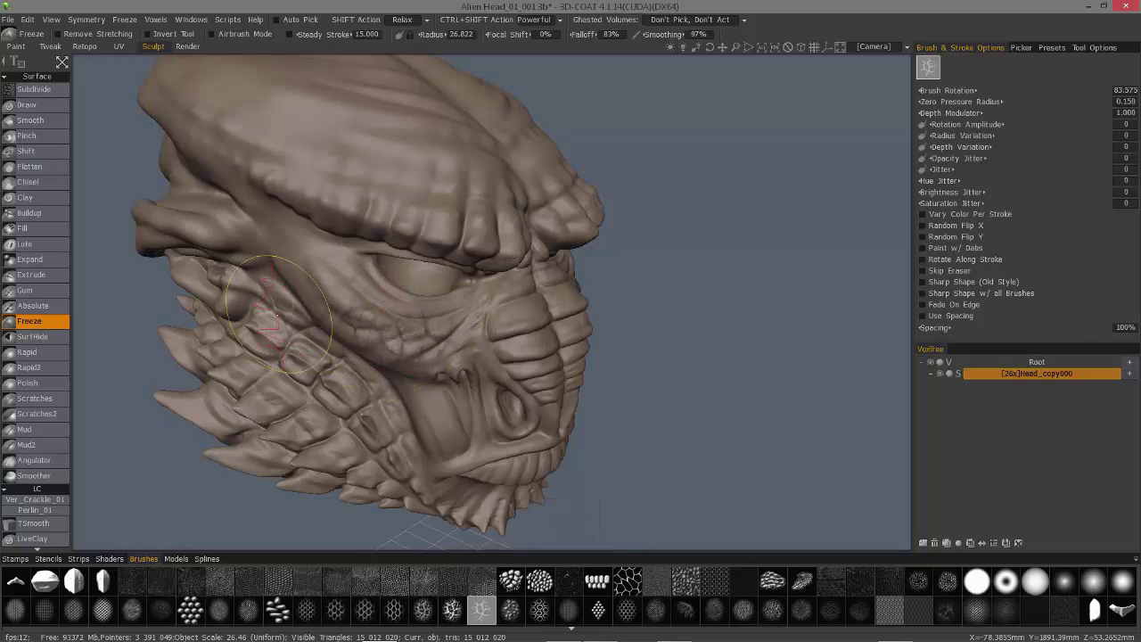
Stamp the crack pattern beside the outer eye corner with 14% falloff, radius 13.082 and rotation 138.
mouse_move(316, 334)
left_mouse_down()
mouse_move(308, 272)
mouse_move(321, 263)
mouse_move(337, 287)
left_mouse_up()
key("bracketleft")
key("bracketleft")
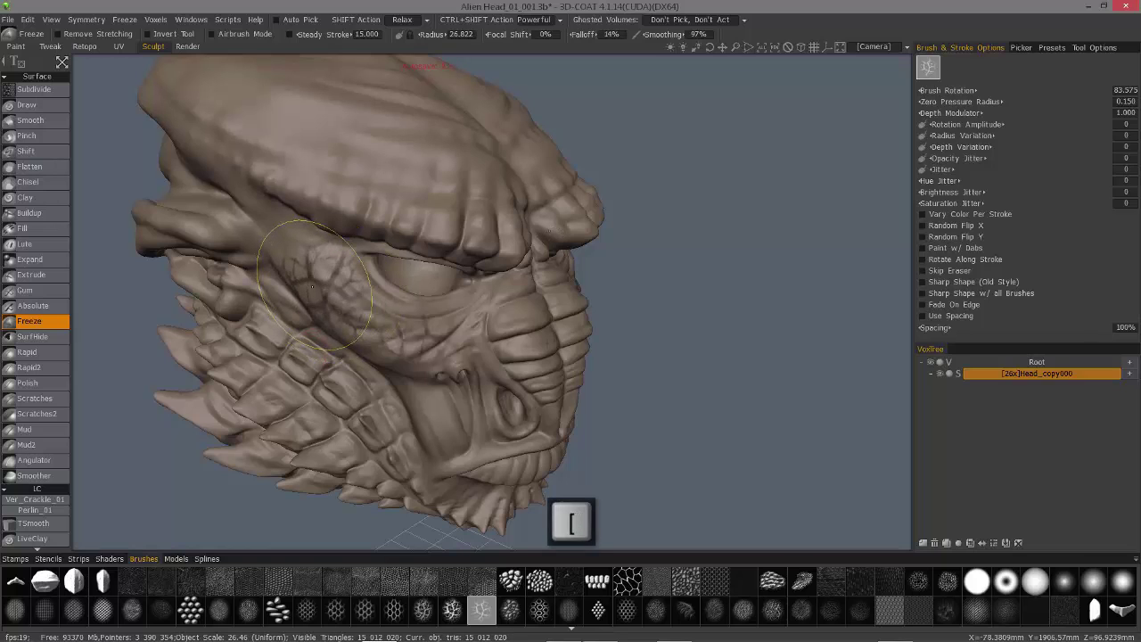
key("bracketleft")
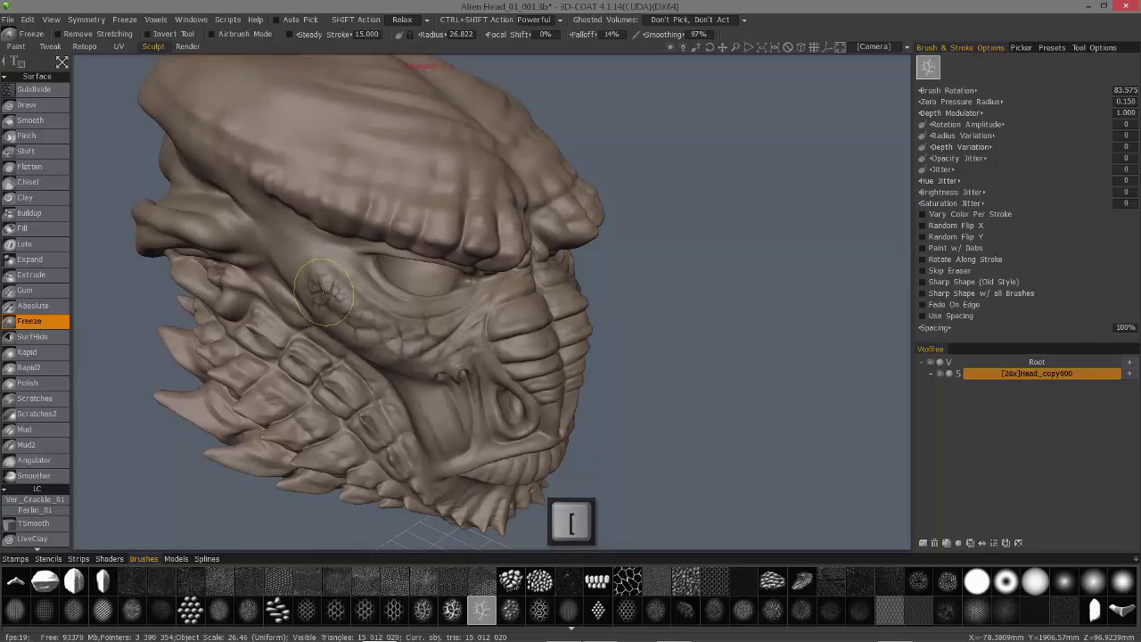
key("9")
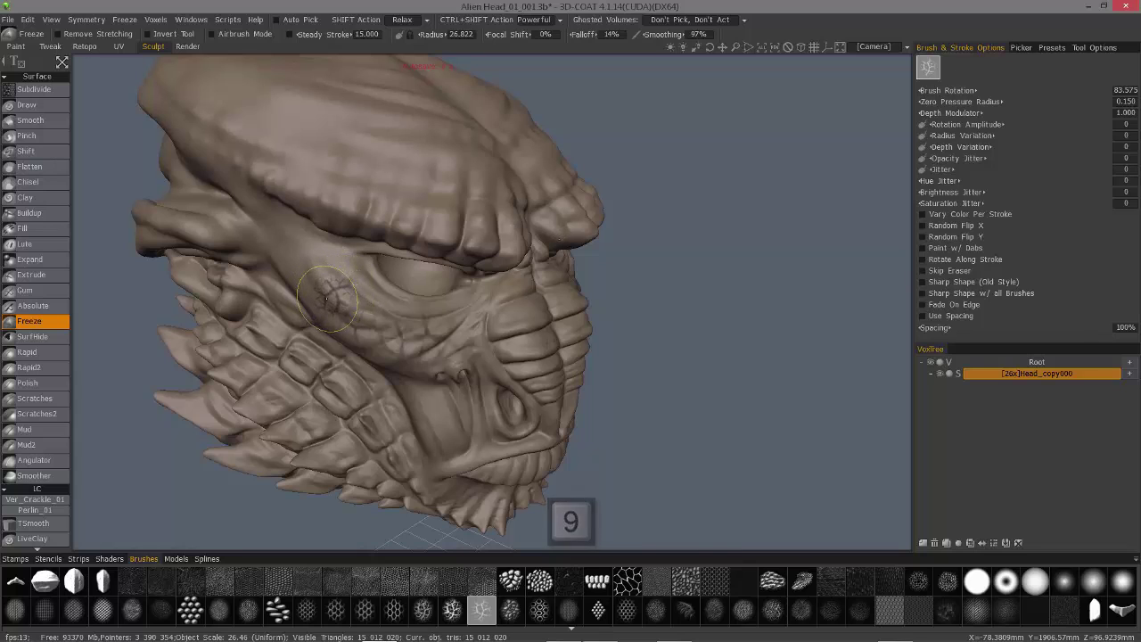
left_click(324, 294)
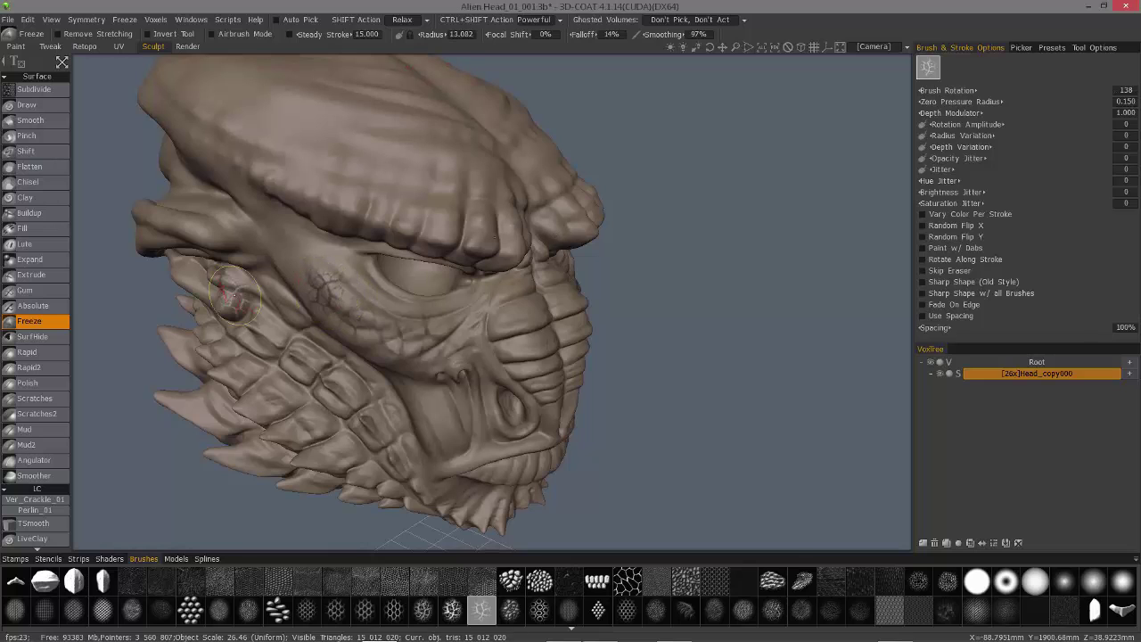
In the Paint room, set the brush condition to None and reduce the radius to 10.047.
left_click(61, 62)
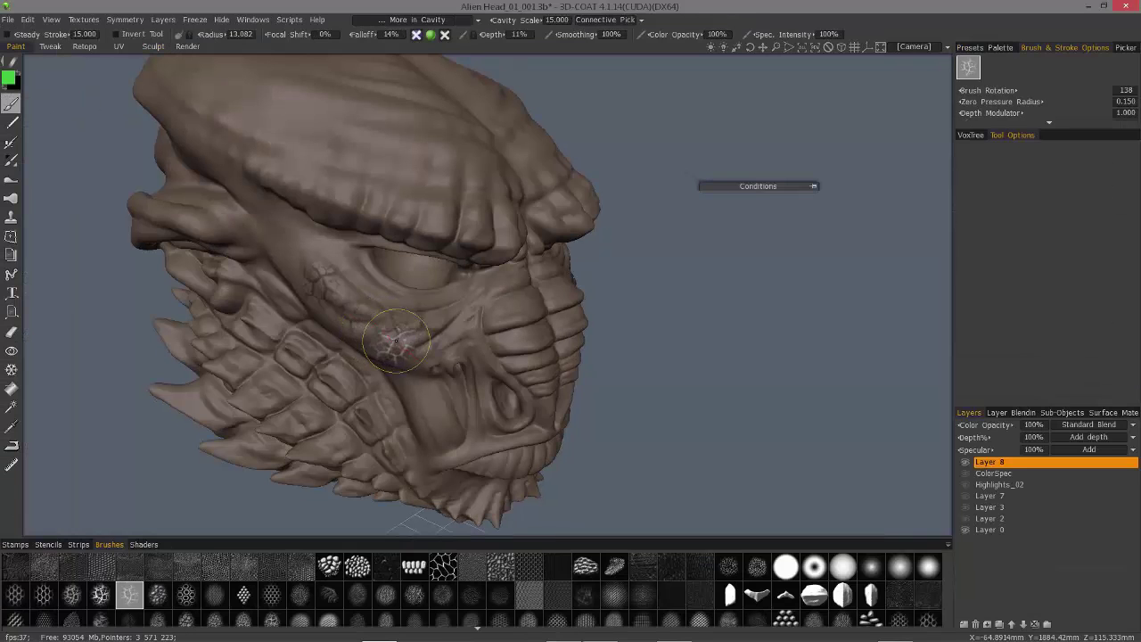
mouse_move(431, 328)
left_mouse_down("alt")
mouse_move(517, 325)
mouse_move(408, 326)
mouse_move(436, 326)
left_mouse_up("alt")
left_click(417, 20)
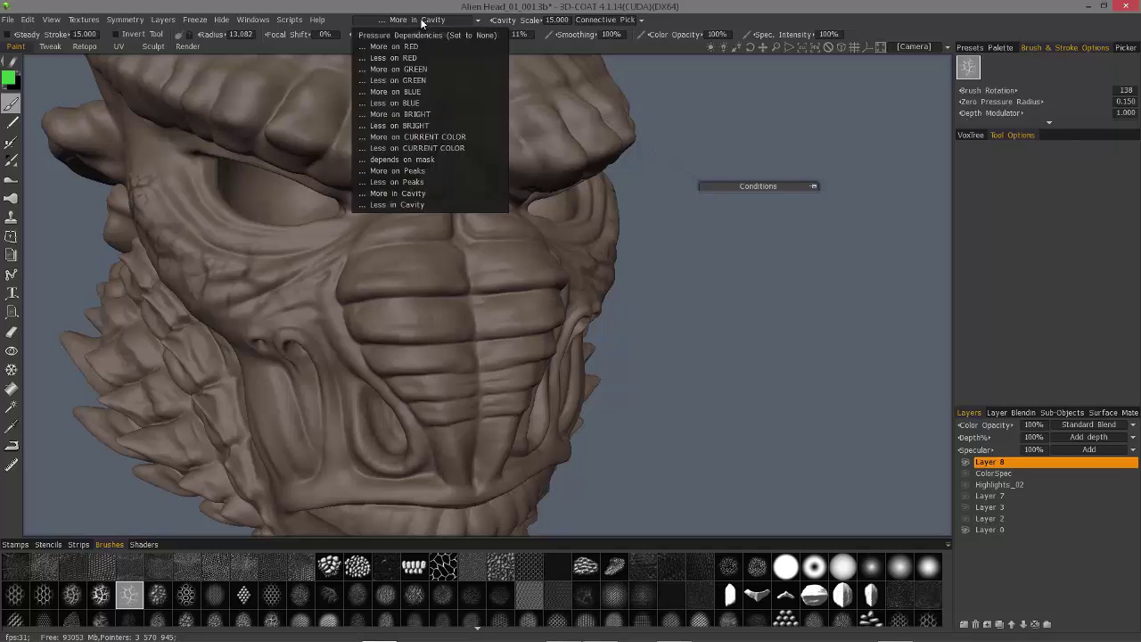
left_click(404, 39)
right_click_drag(453, 319, 458, 356)
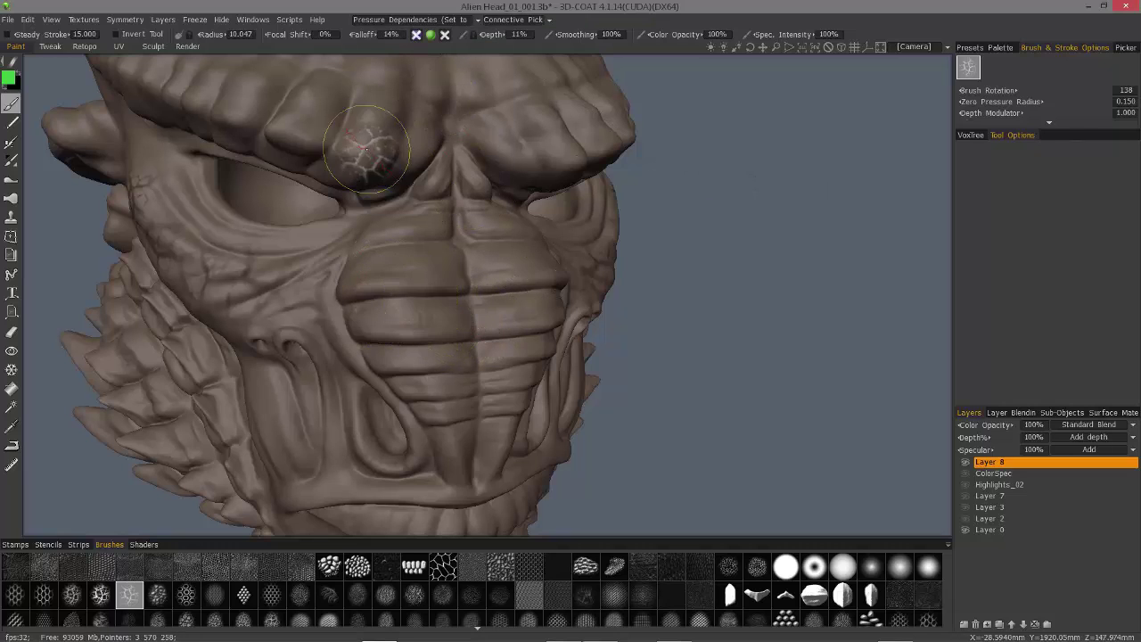
Set up Freeze in front view with the soft round brush, radius 7.298 and the More in Cavity condition.
left_click(12, 372)
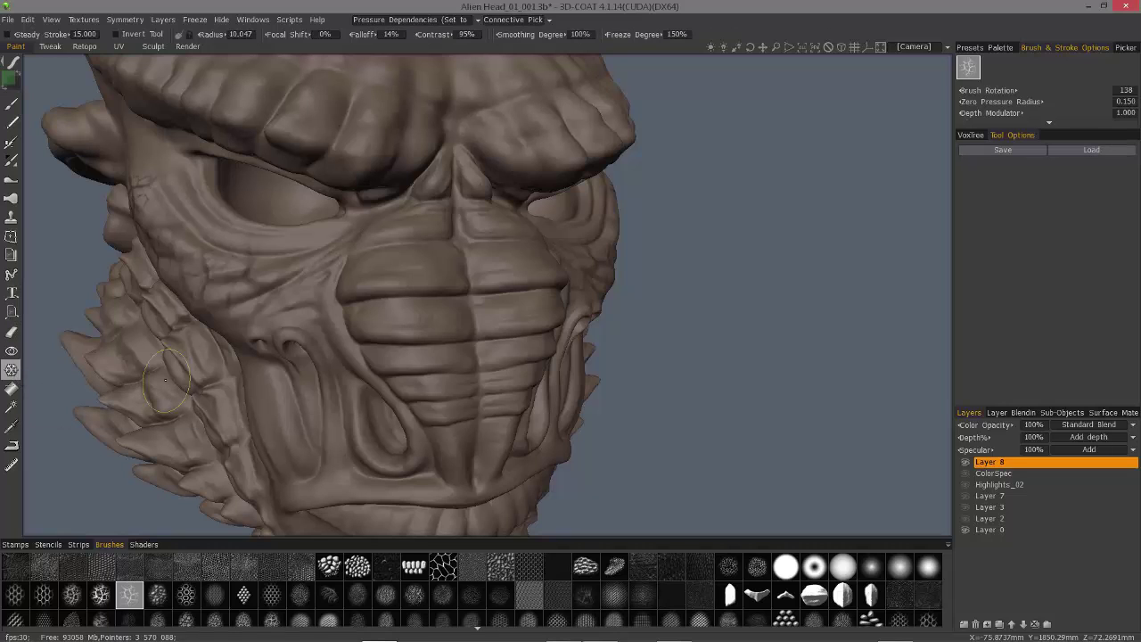
key("KP_1")
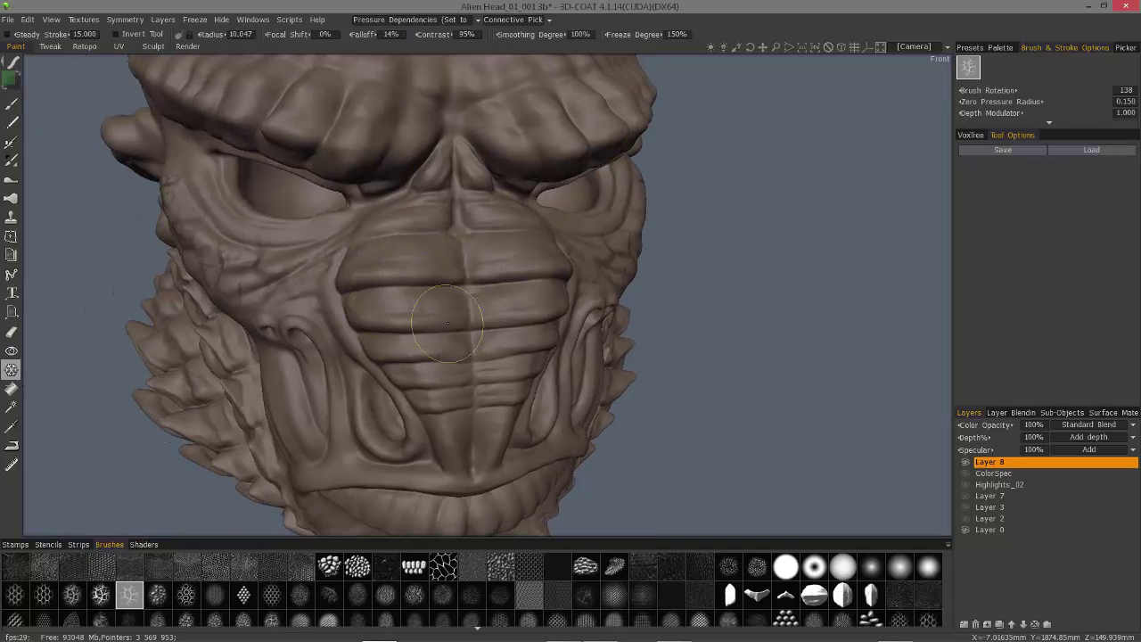
left_click(927, 567)
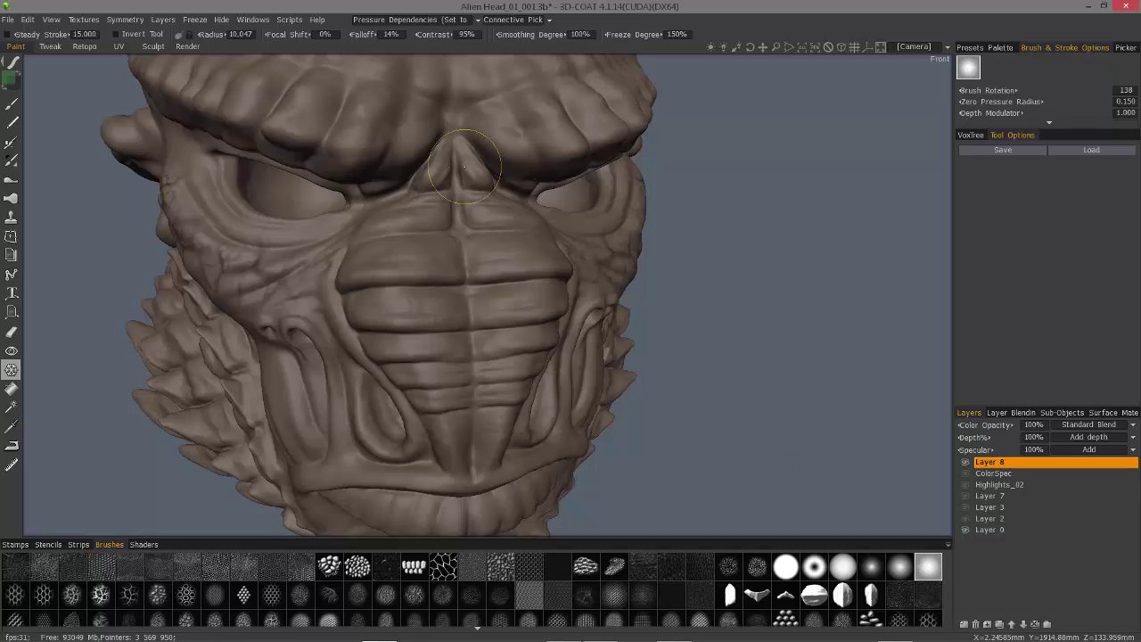
left_click(428, 20)
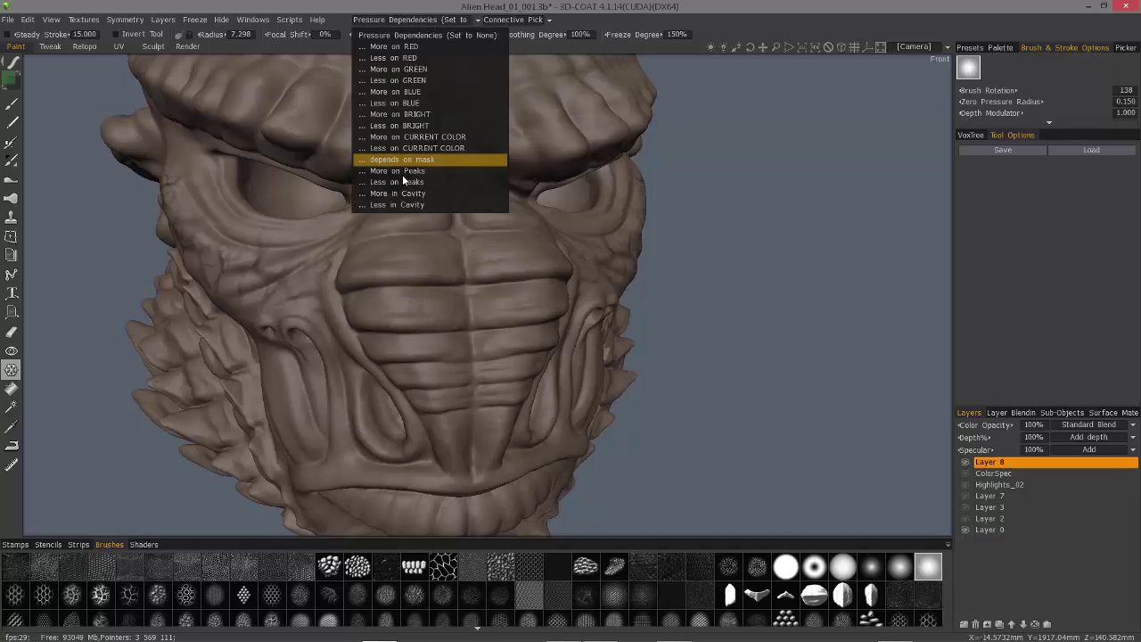
left_click(395, 193)
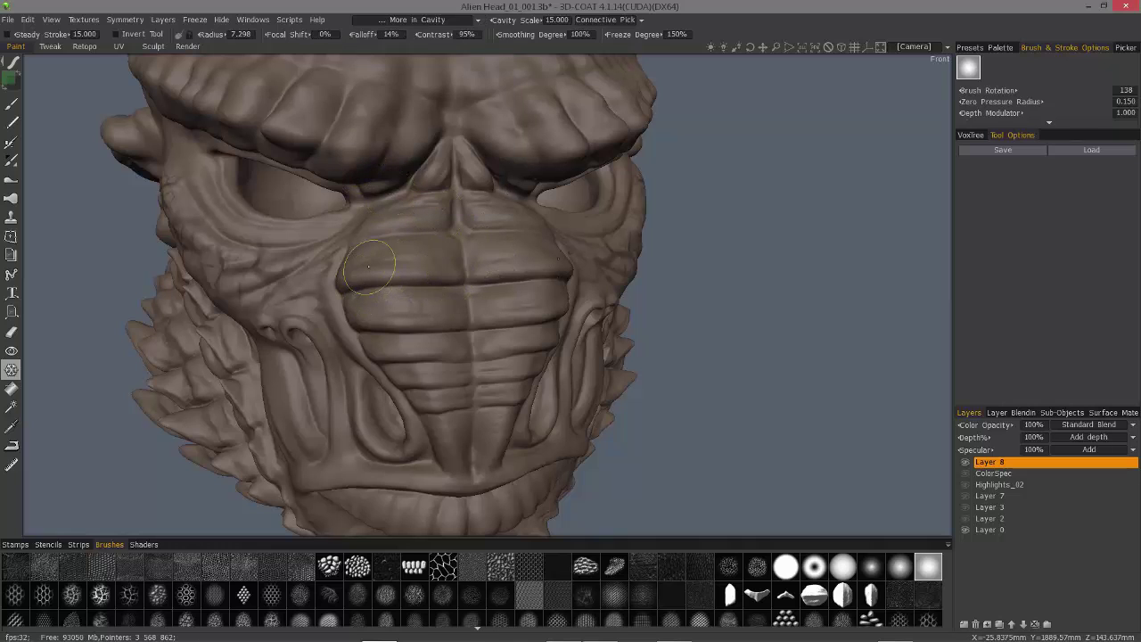
left_click(405, 21)
left_click(426, 24)
left_click(396, 193)
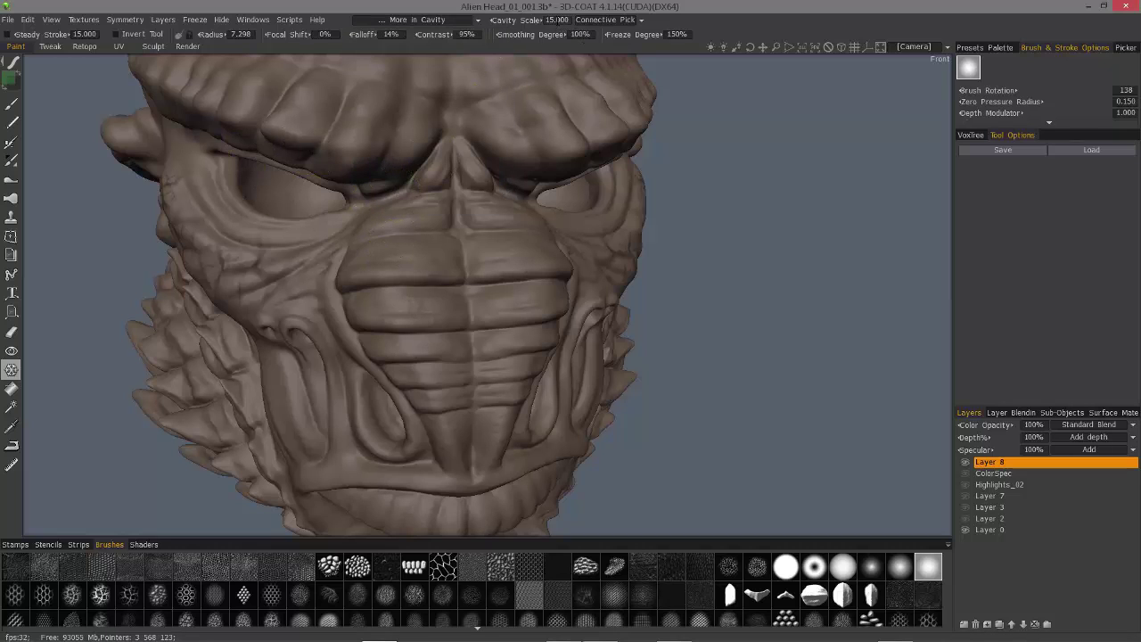
Set the cavity scale to 1 and the freeze degree to 100%.
left_click(557, 19)
type("1")
key("Return")
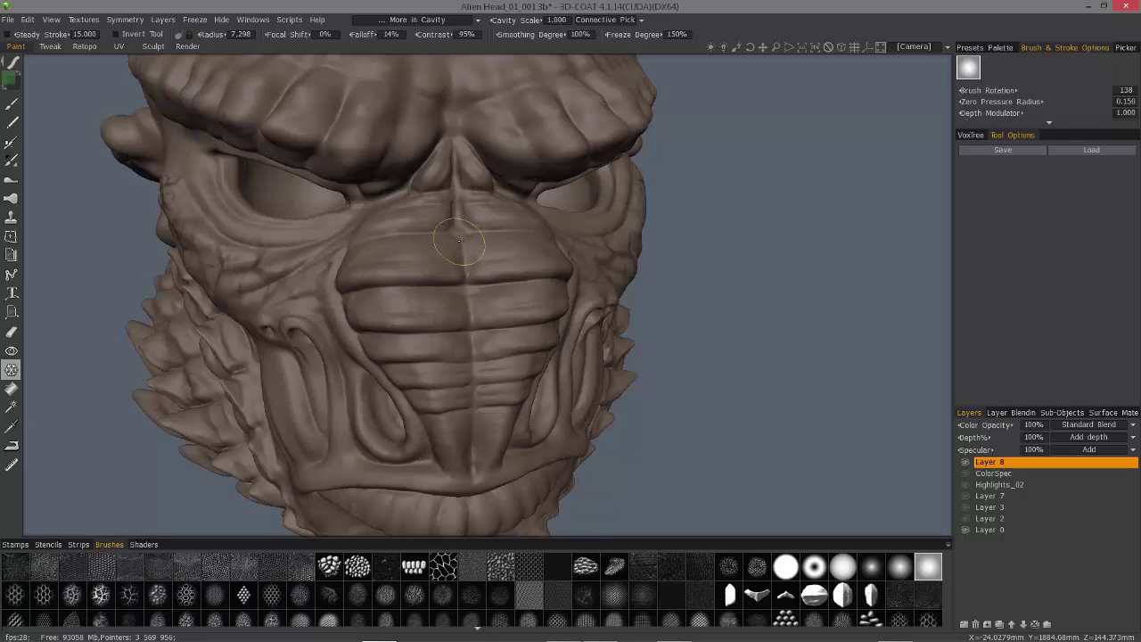
left_click(672, 34)
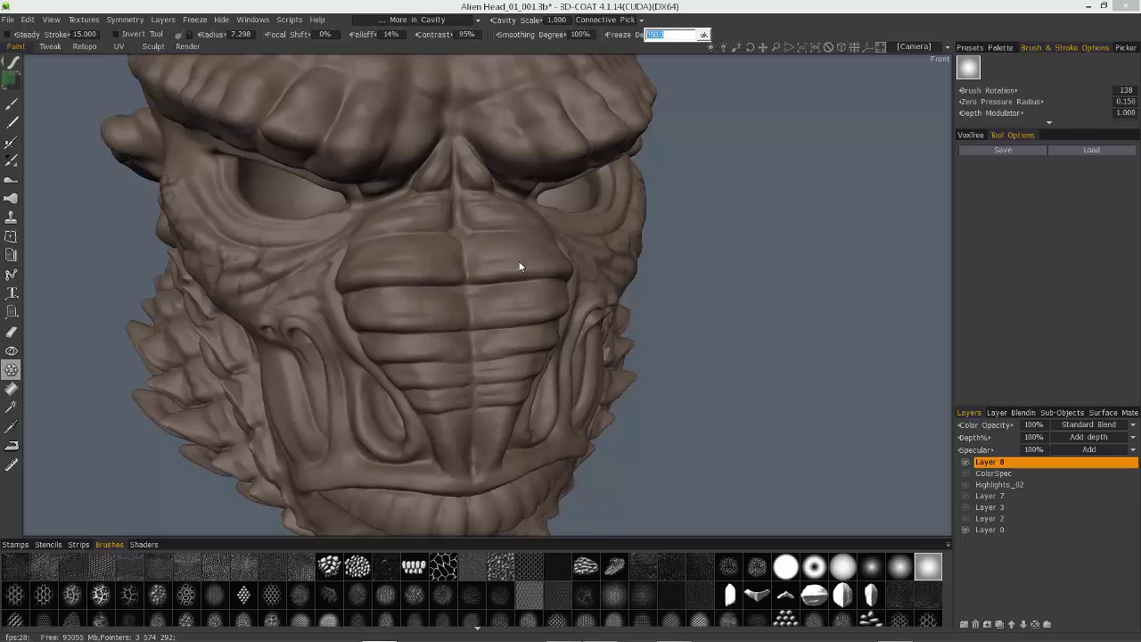
type("100")
key("Return")
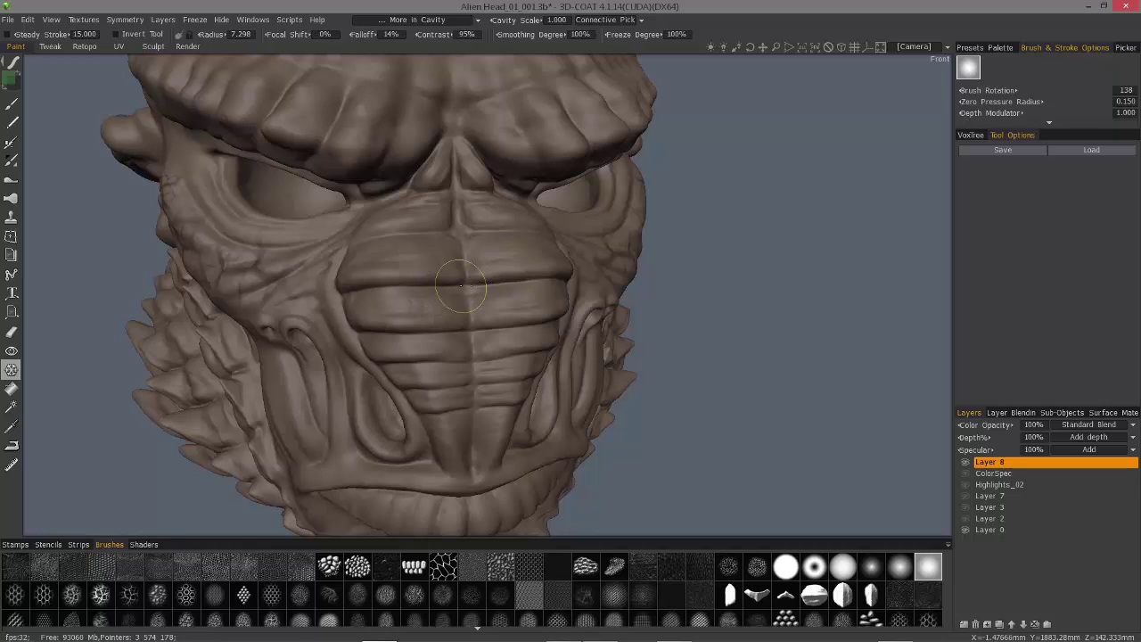
left_click(677, 35)
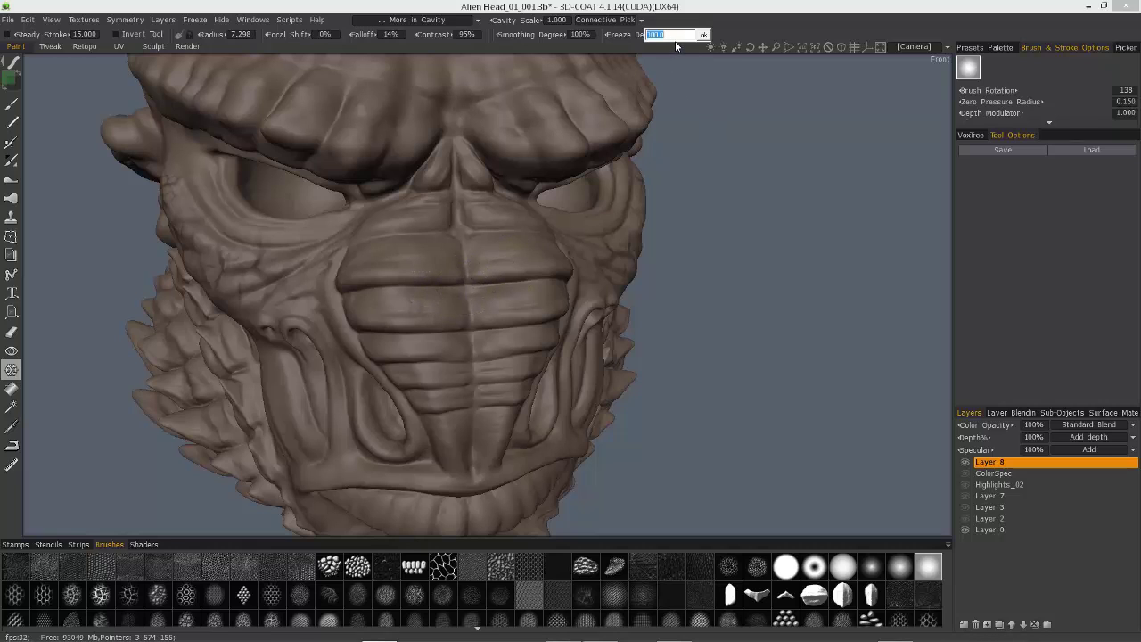
left_click(704, 37)
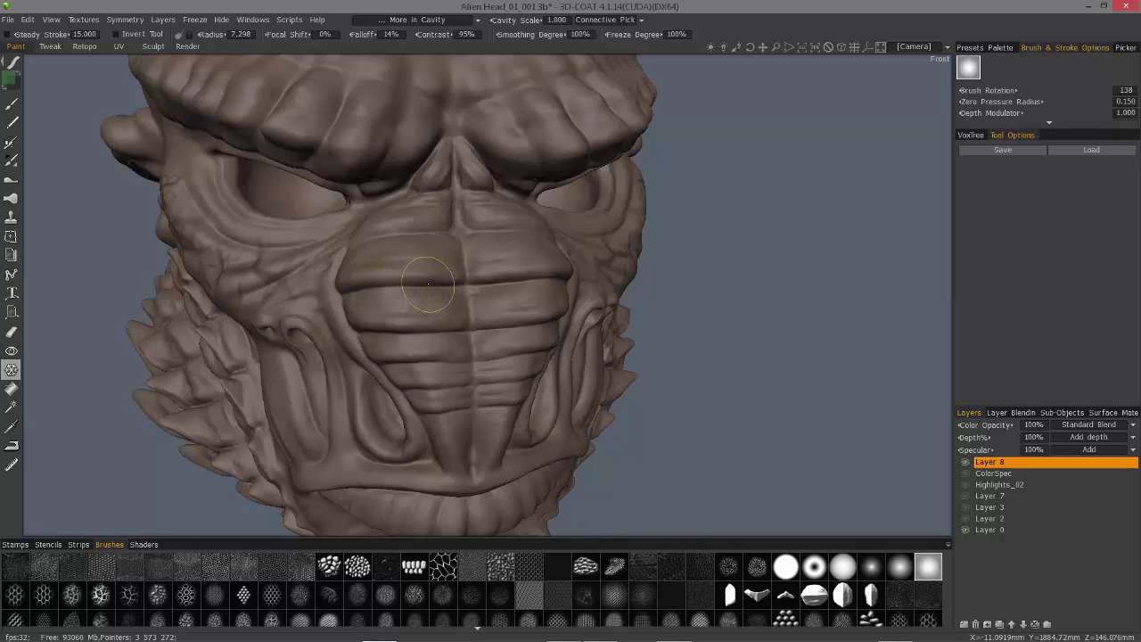
With a paint brush active, place the Conditions preview over the nose ridges and set the cavity scale to 5.
left_click(415, 21)
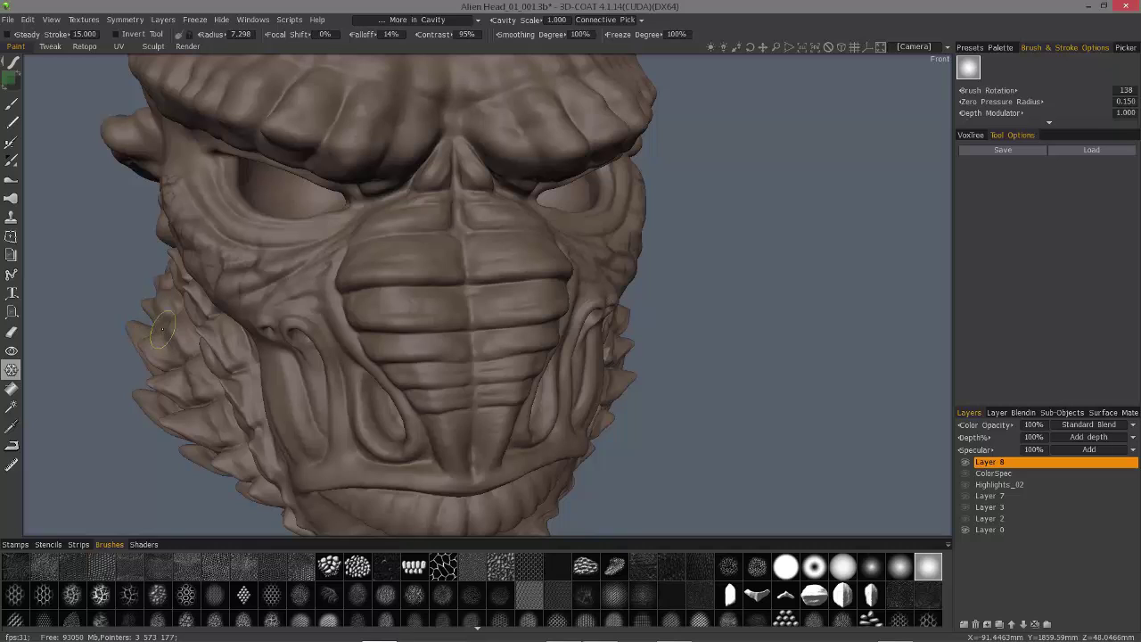
left_click(12, 103)
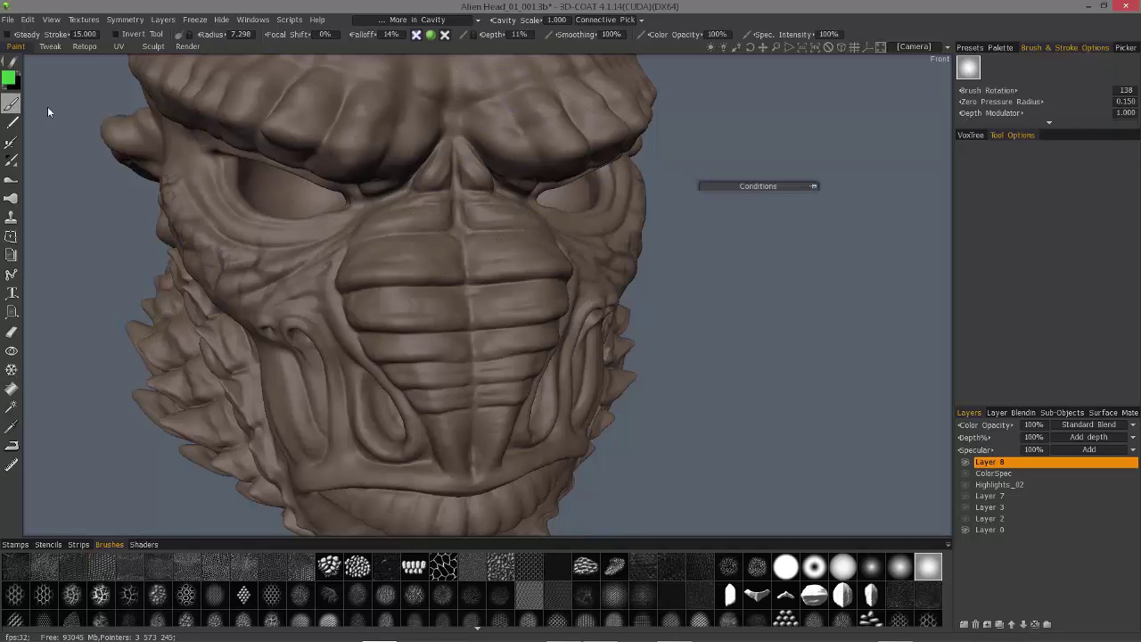
left_click(11, 143)
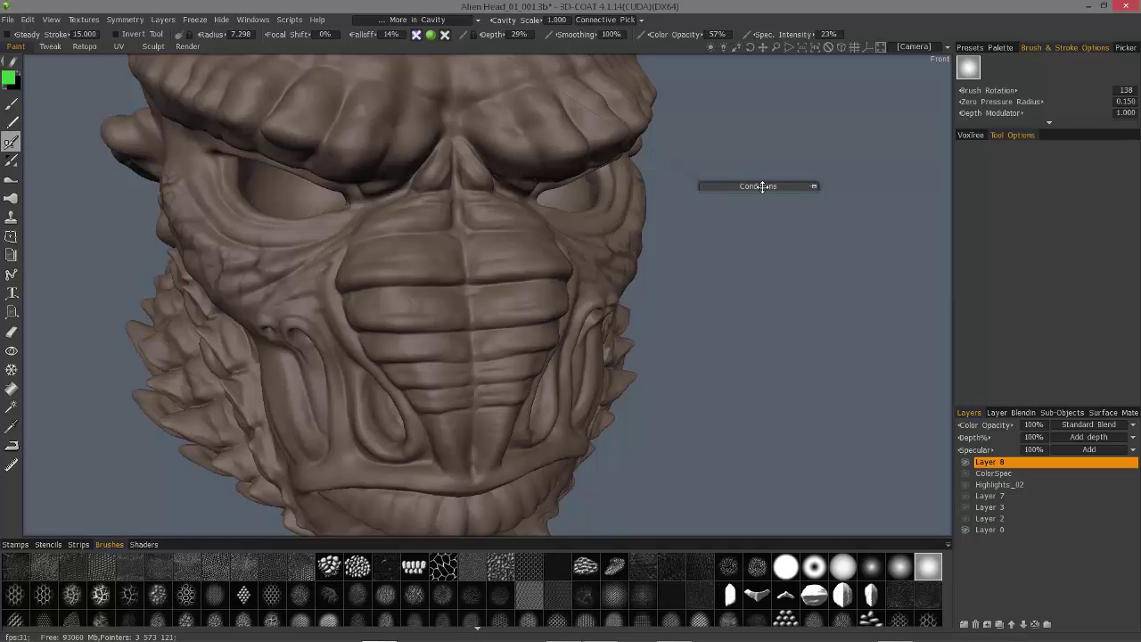
left_click_drag(762, 186, 477, 188)
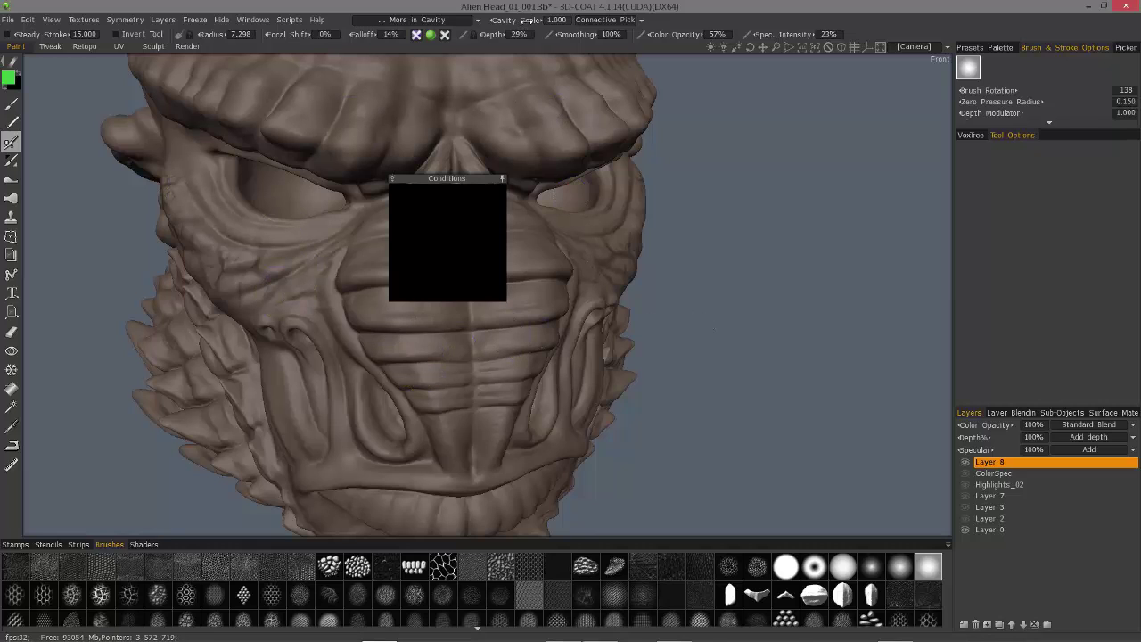
left_click_drag(570, 24, 610, 29)
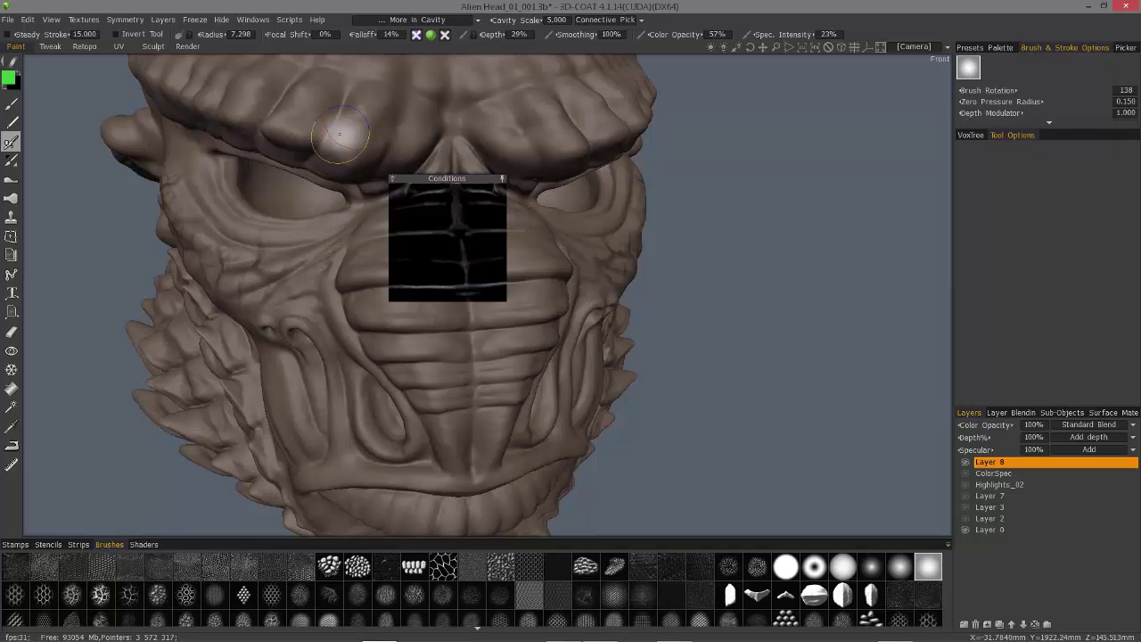
Return to the Freeze tool and set its freeze degree to 200% and the cavity scale to 14.
left_click(12, 371)
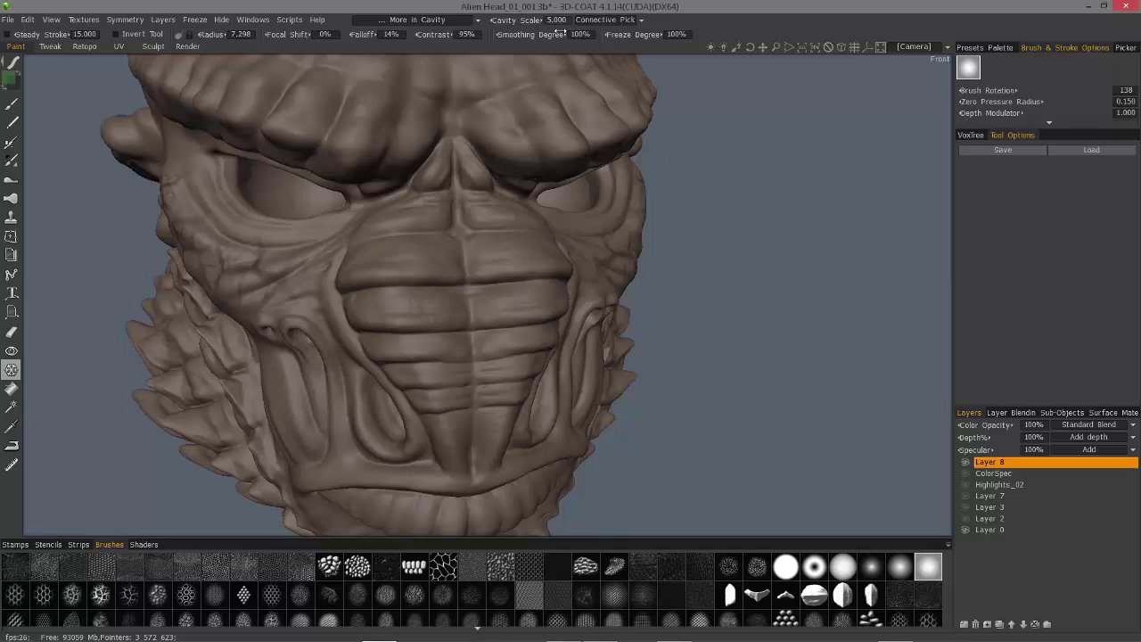
left_click(677, 36)
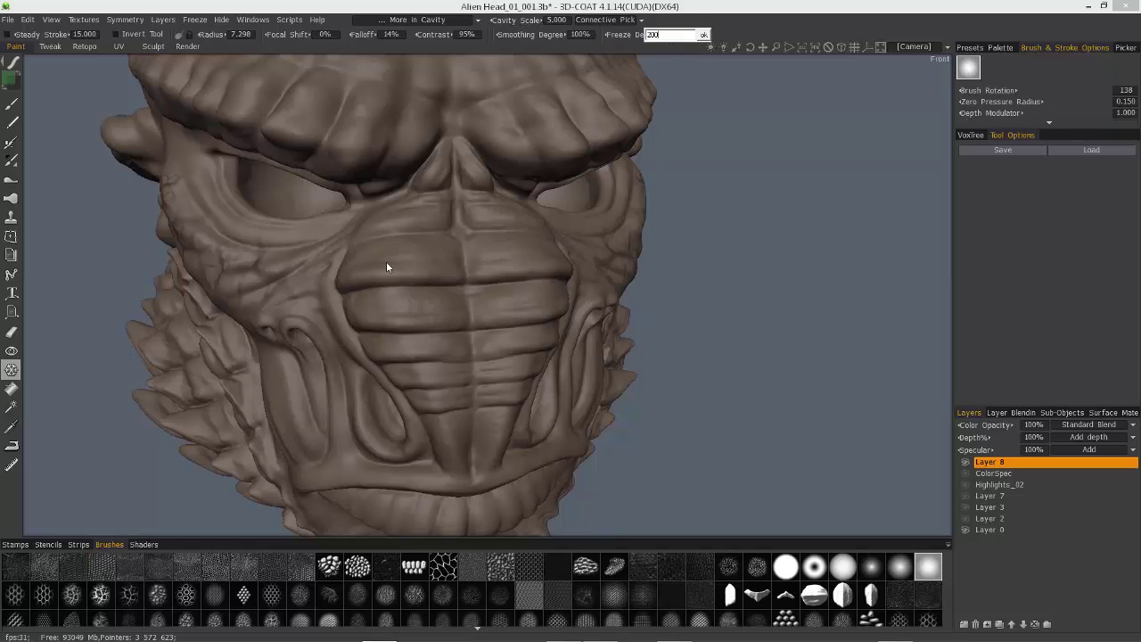
type("20")
key("Return")
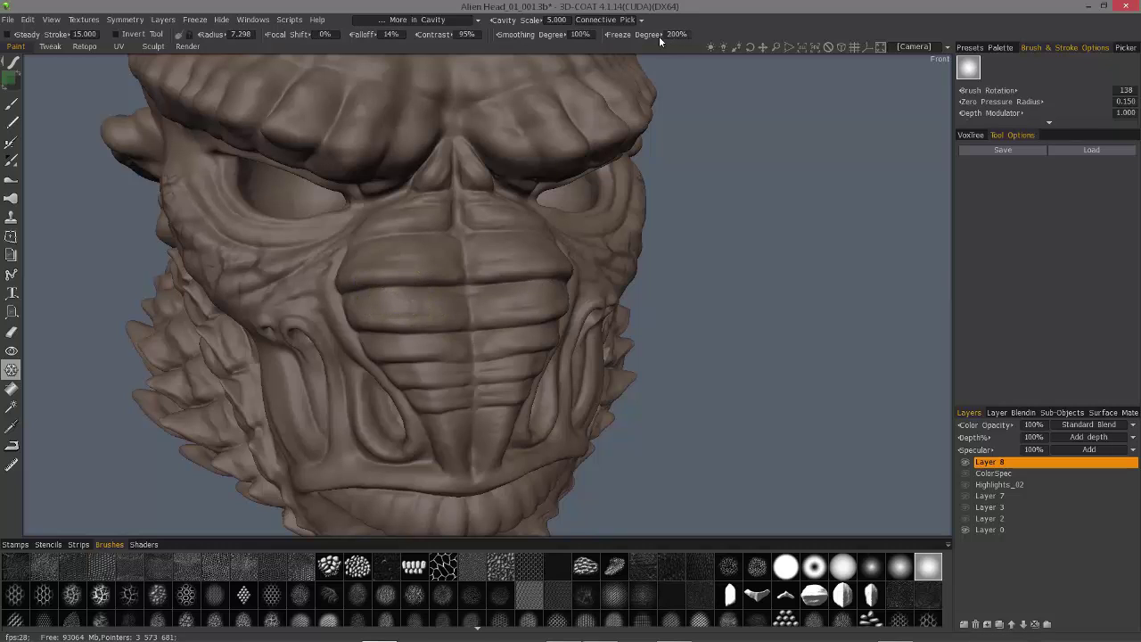
left_click(557, 22)
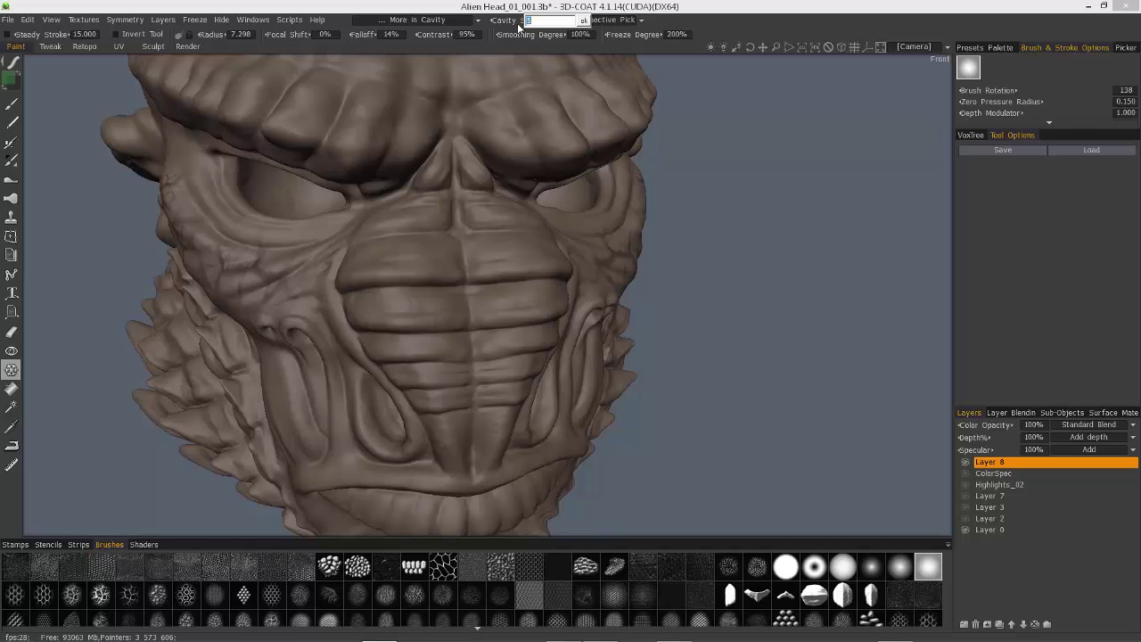
type("14")
key("Return")
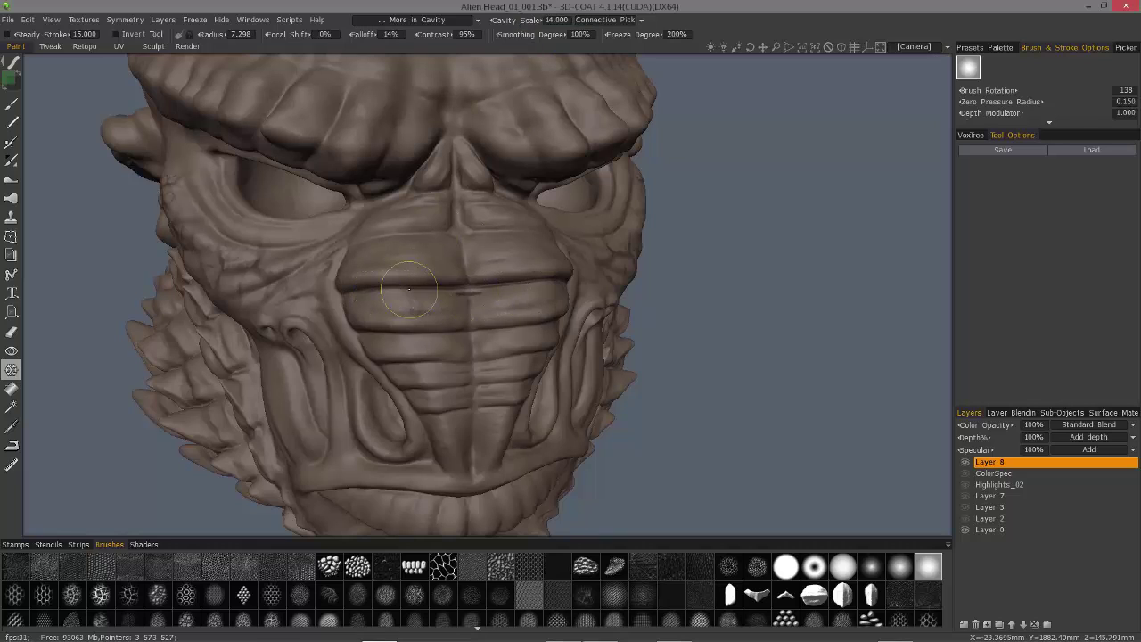
Freeze the grooves between the nose ridges and along the nose's centre line with brush strokes.
mouse_move(385, 288)
left_mouse_down()
mouse_move(486, 281)
mouse_move(365, 299)
mouse_move(491, 332)
mouse_move(477, 448)
mouse_move(415, 373)
left_mouse_up()
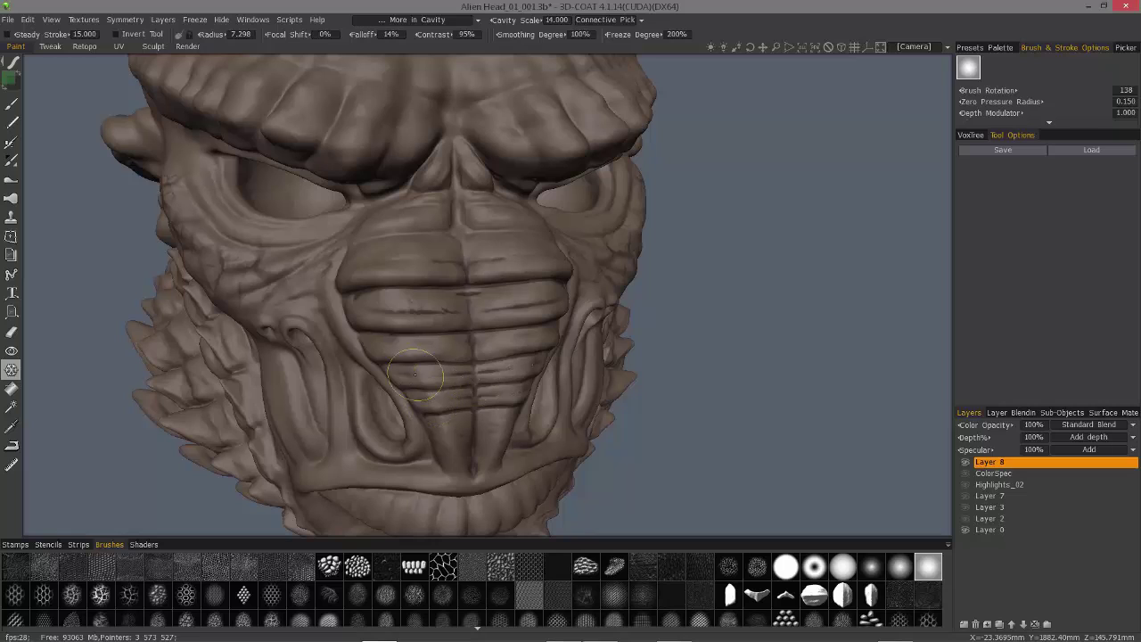
mouse_move(451, 254)
left_mouse_down()
mouse_move(459, 234)
mouse_move(441, 233)
mouse_move(467, 263)
mouse_move(458, 362)
left_mouse_up()
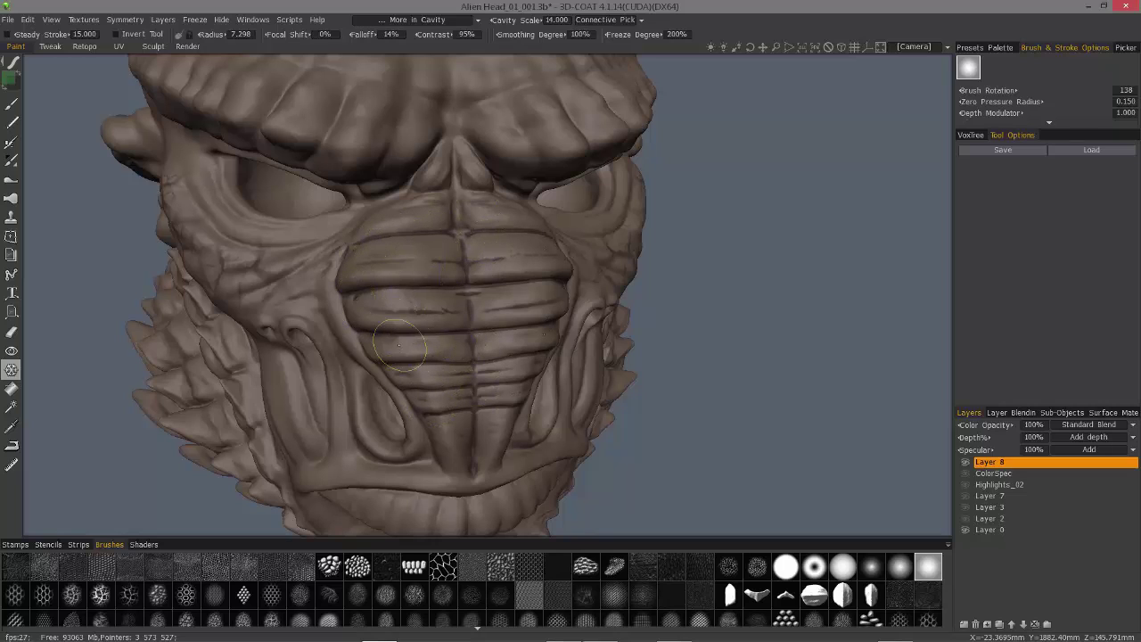
middle_click_drag(372, 330, 297, 301)
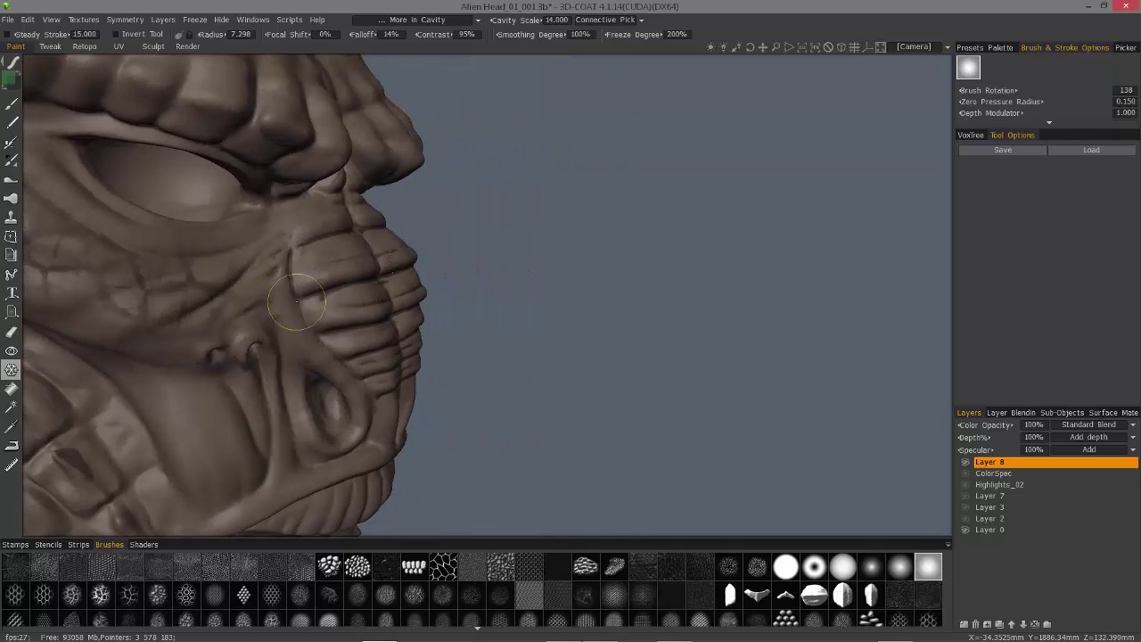
left_click_drag(368, 422, 245, 408, "alt")
Toggle Ignore Back Faces and freeze the cavities of the whole head with a rectangular selection.
mouse_move(17, 66)
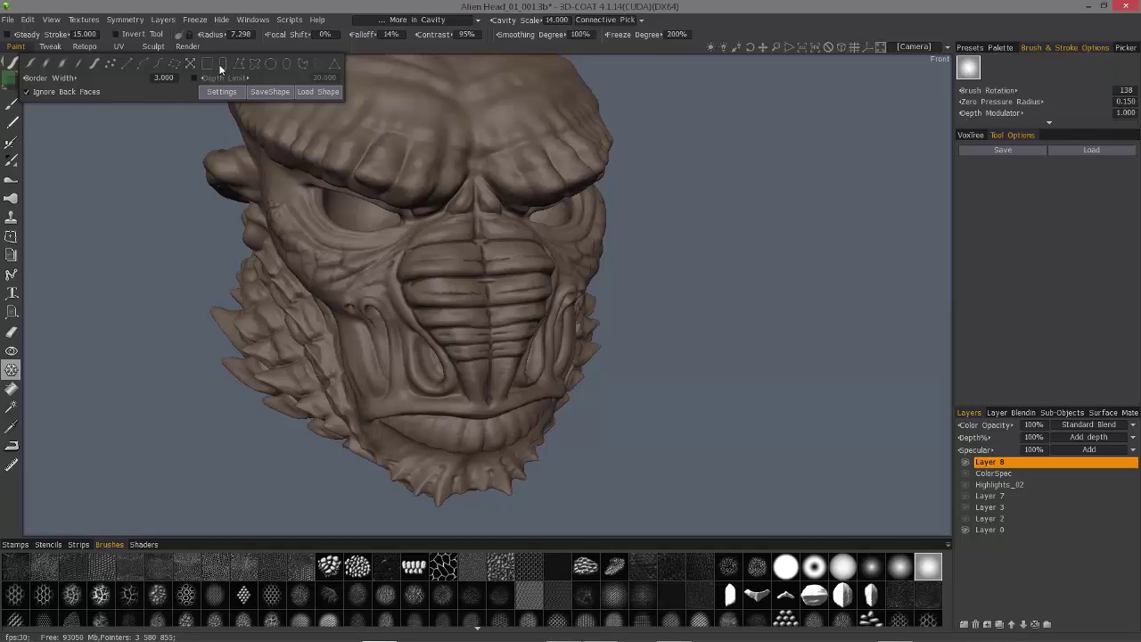
left_click(34, 92)
left_click(223, 65)
mouse_move(198, 259)
left_mouse_down()
mouse_move(188, 287)
mouse_move(202, 291)
mouse_move(275, 114)
left_mouse_up()
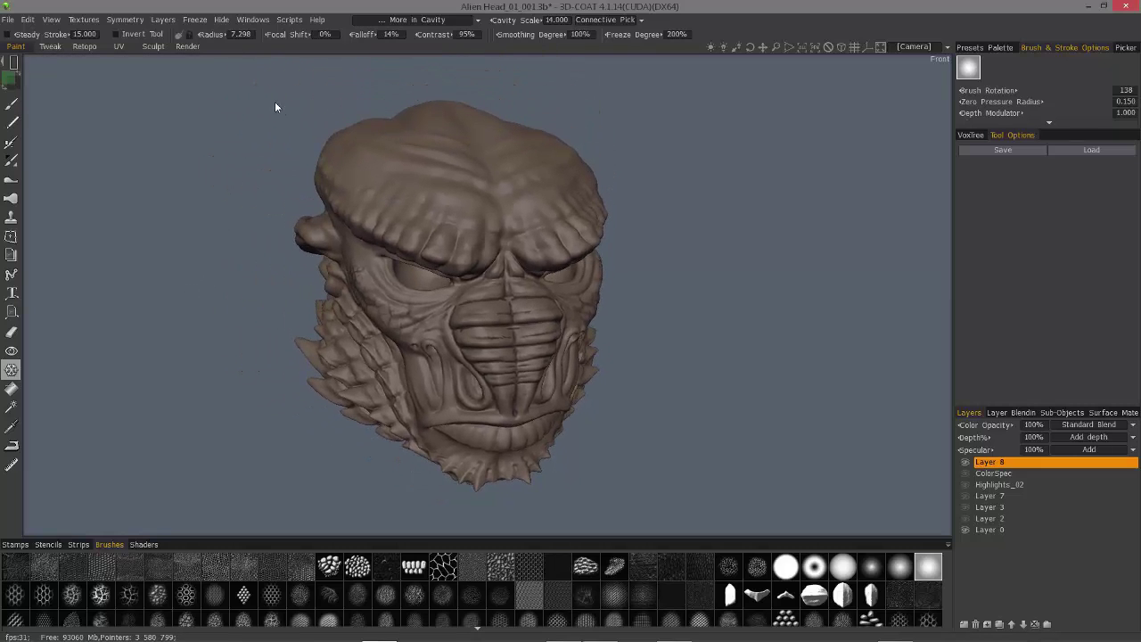
mouse_move(220, 81)
left_mouse_down()
mouse_move(299, 96)
mouse_move(676, 418)
mouse_move(715, 501)
left_mouse_up()
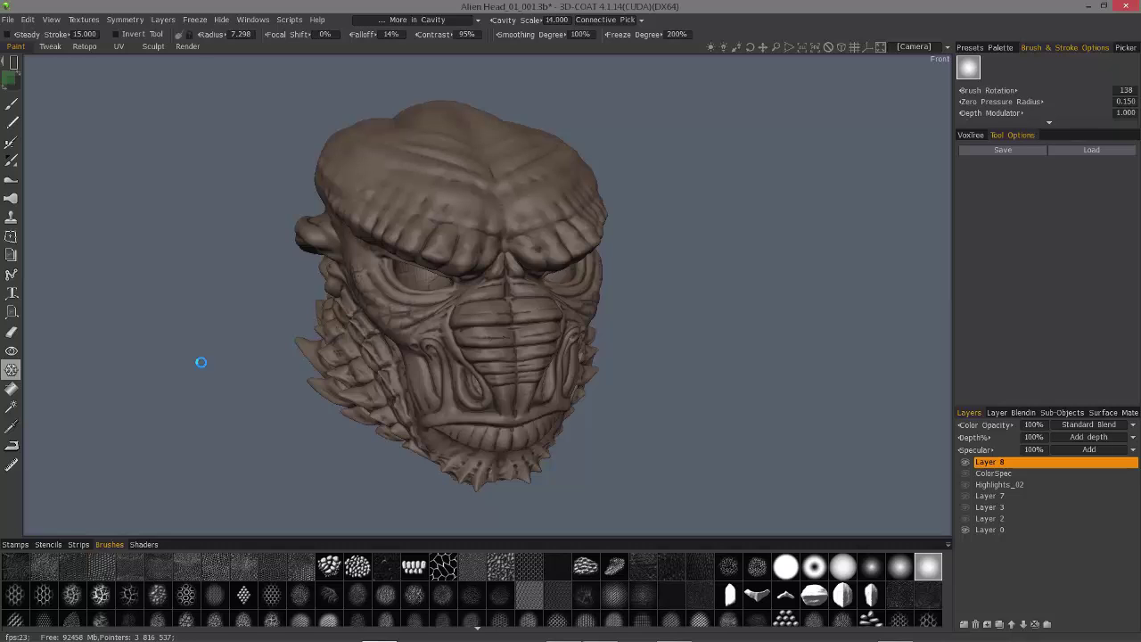
left_click_drag(201, 362, 139, 60)
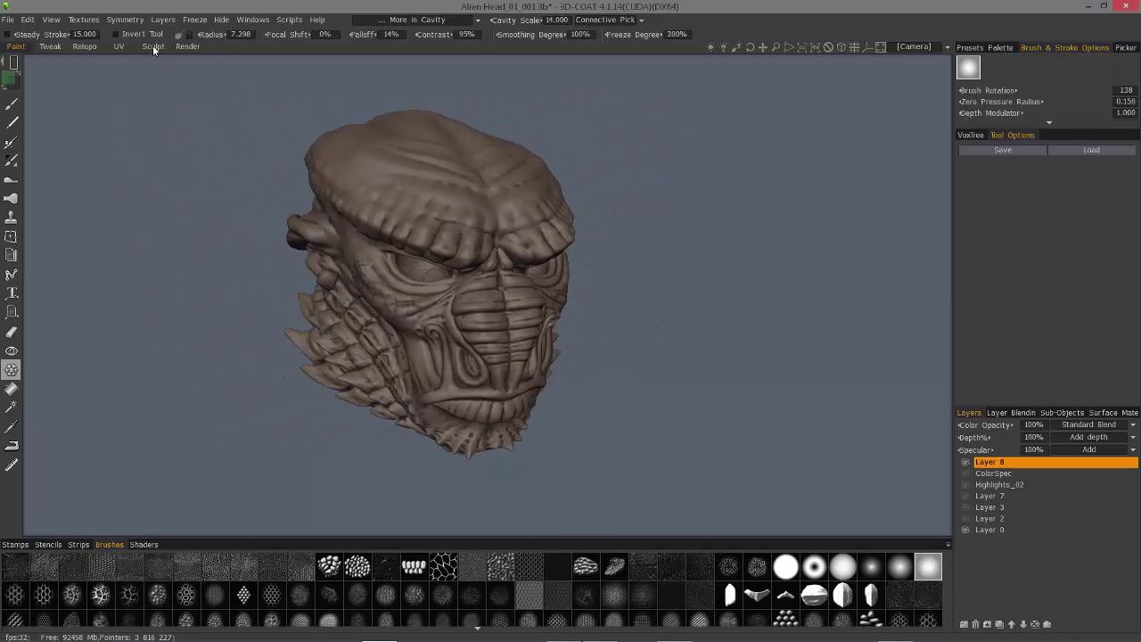
Switch to the Sculpt room, examine the frozen cavities around the face, and undo the last action.
left_click(153, 47)
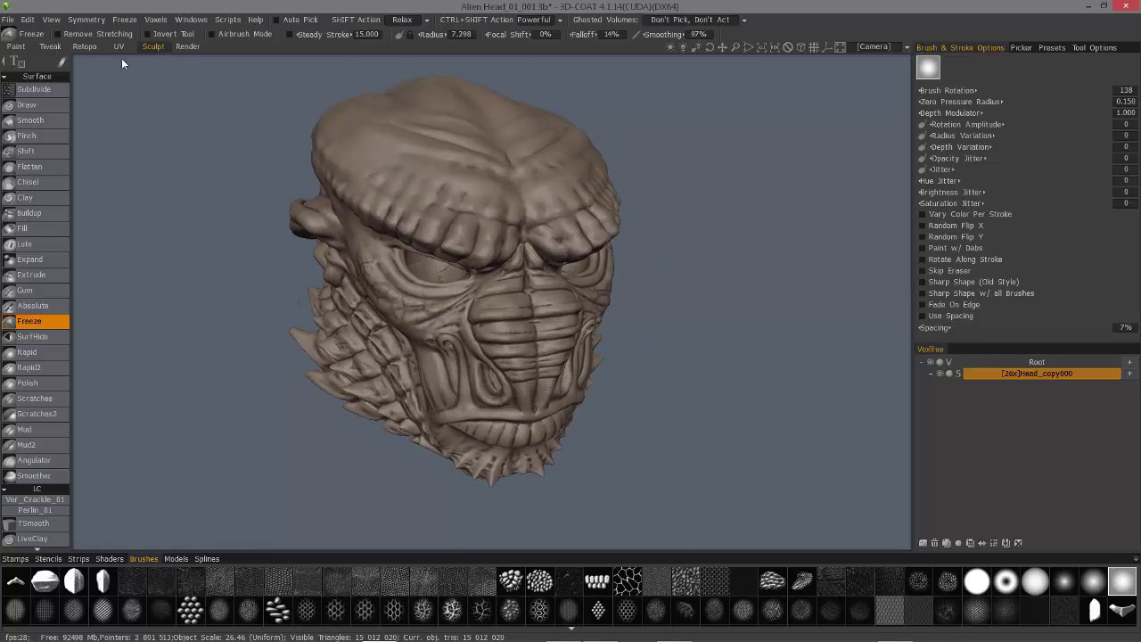
scroll(121, 64, "up", 4)
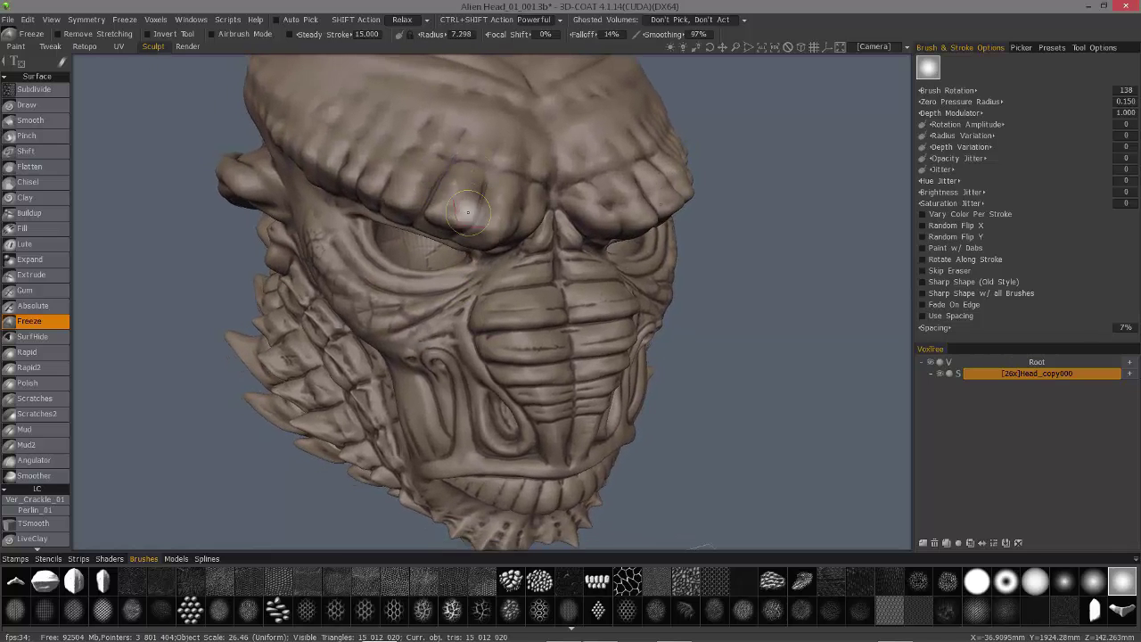
mouse_move(467, 211)
middle_mouse_down()
mouse_move(520, 346)
mouse_move(515, 222)
middle_mouse_up()
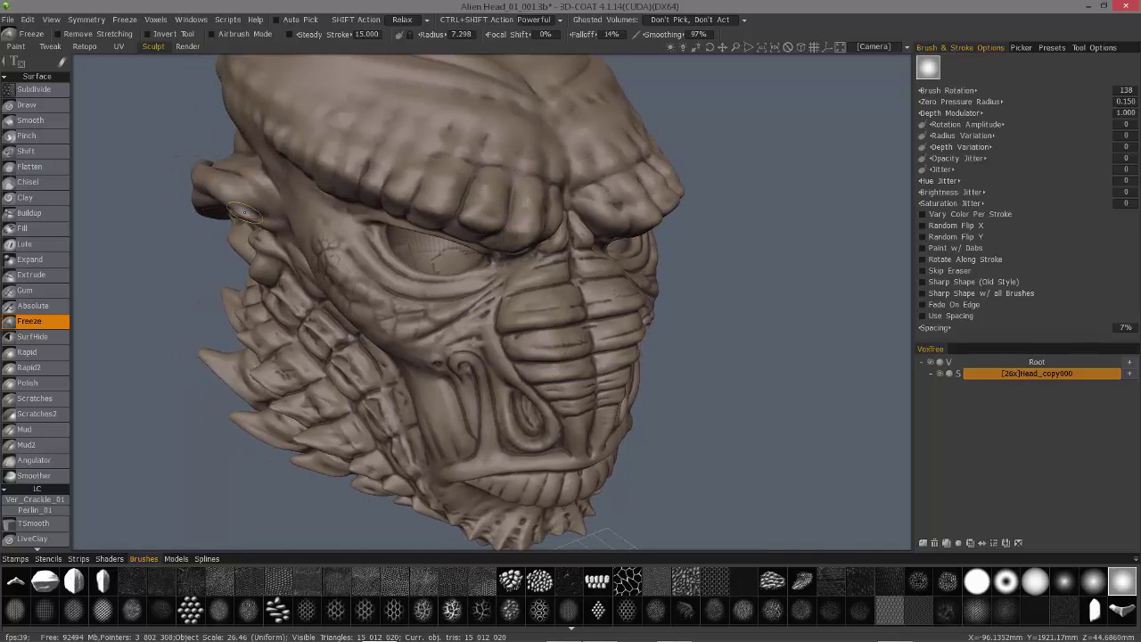
key("ctrl+z")
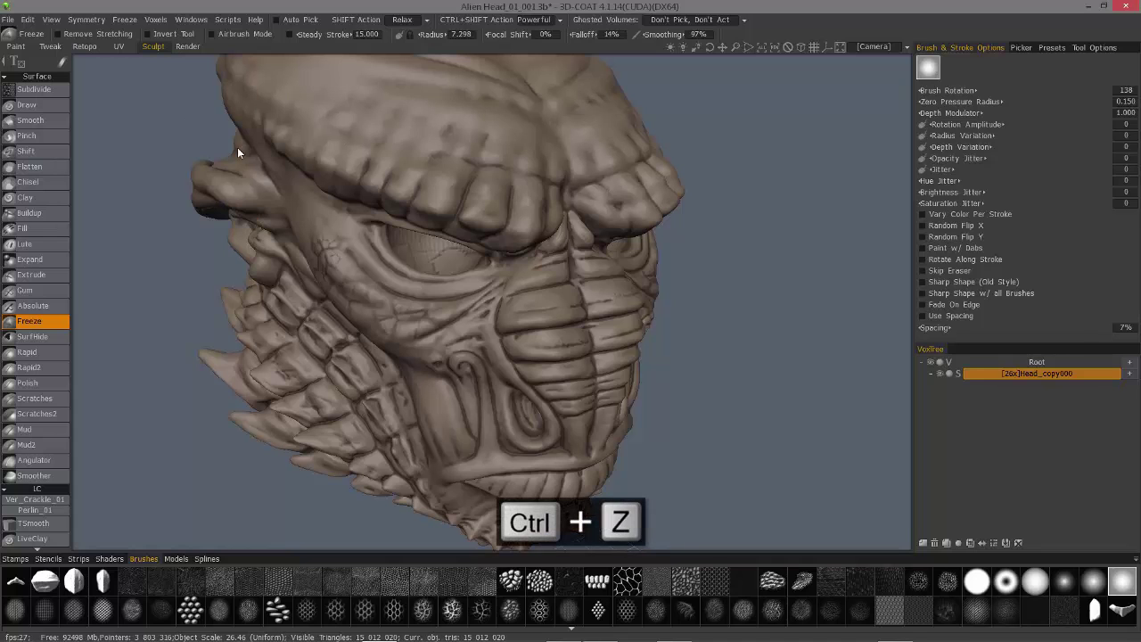
Take up the Shift tool in the Sculpt room and shift the brow ridges above the eye.
middle_click_drag(238, 153, 312, 150)
left_click(124, 19)
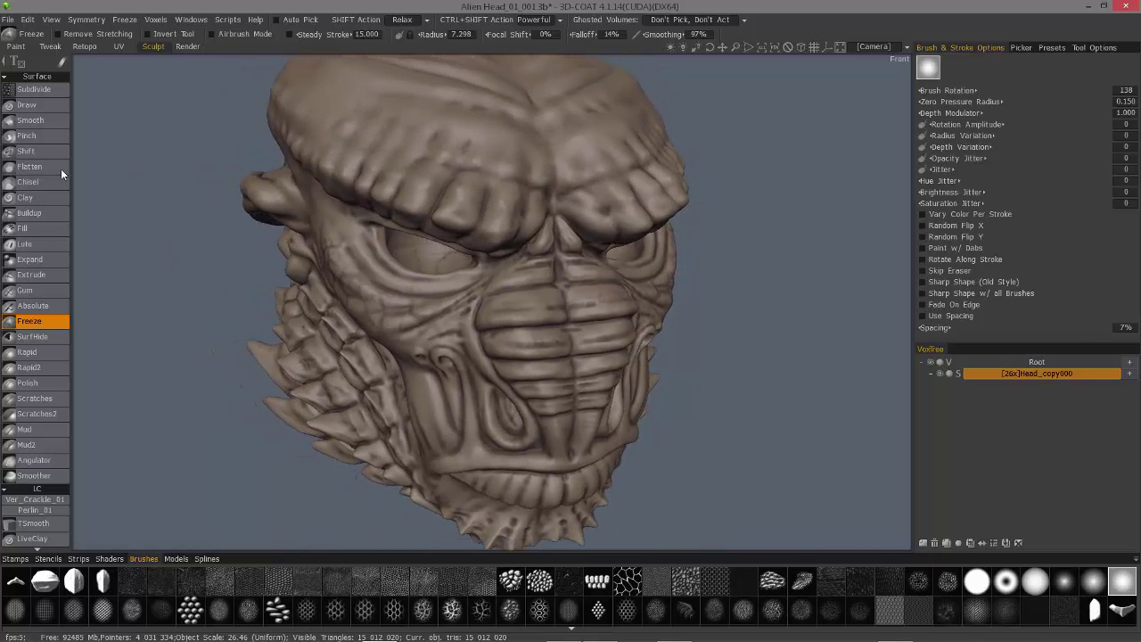
left_click(49, 152)
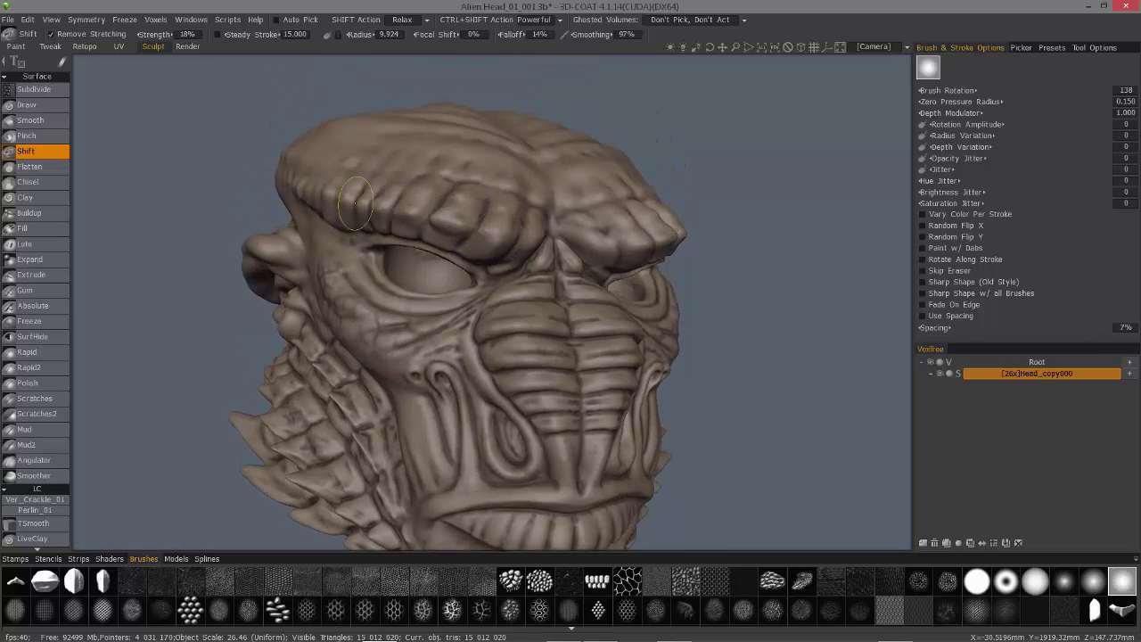
left_click_drag(351, 156, 490, 212, "alt")
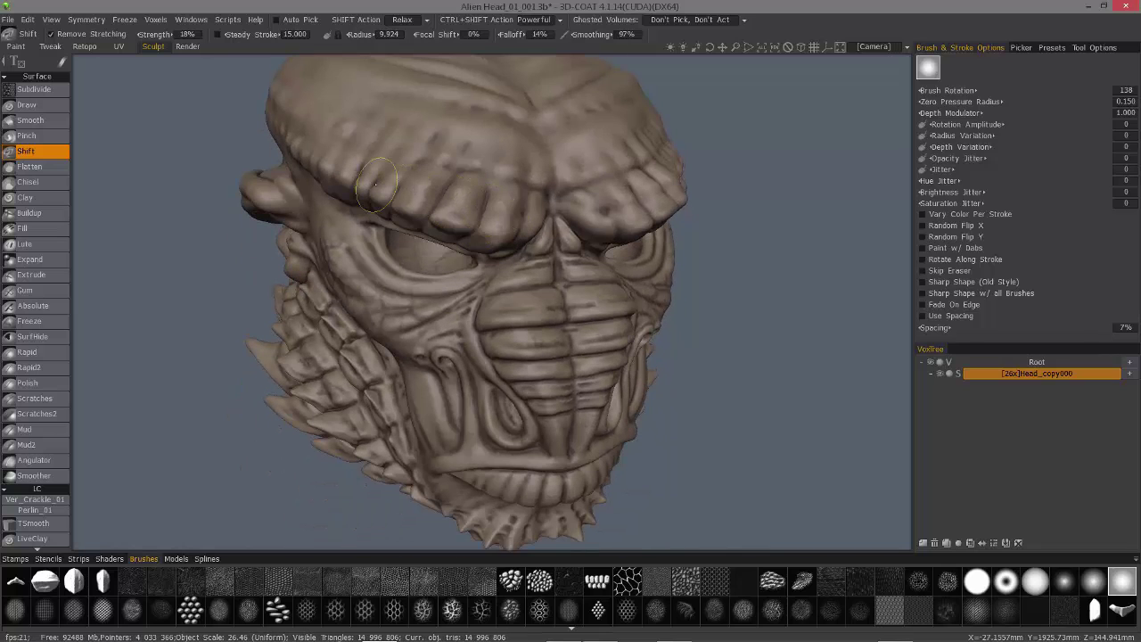
left_click_drag(436, 173, 495, 201)
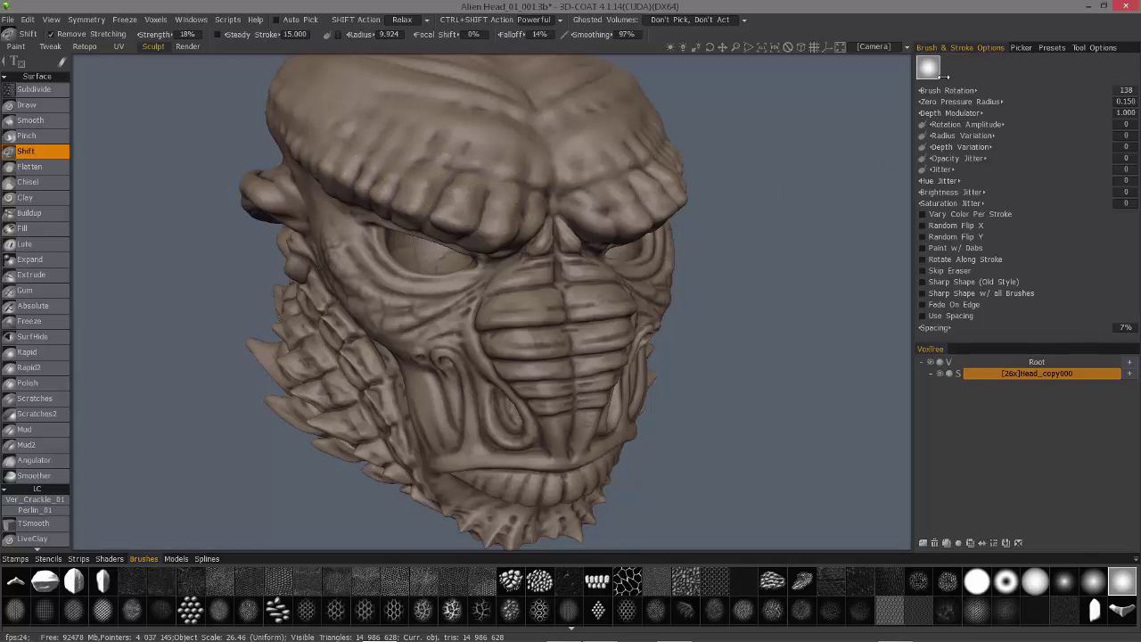
Set the brush rotation to 0 and shift more of the bumps along the brow ridge.
left_click(1101, 90)
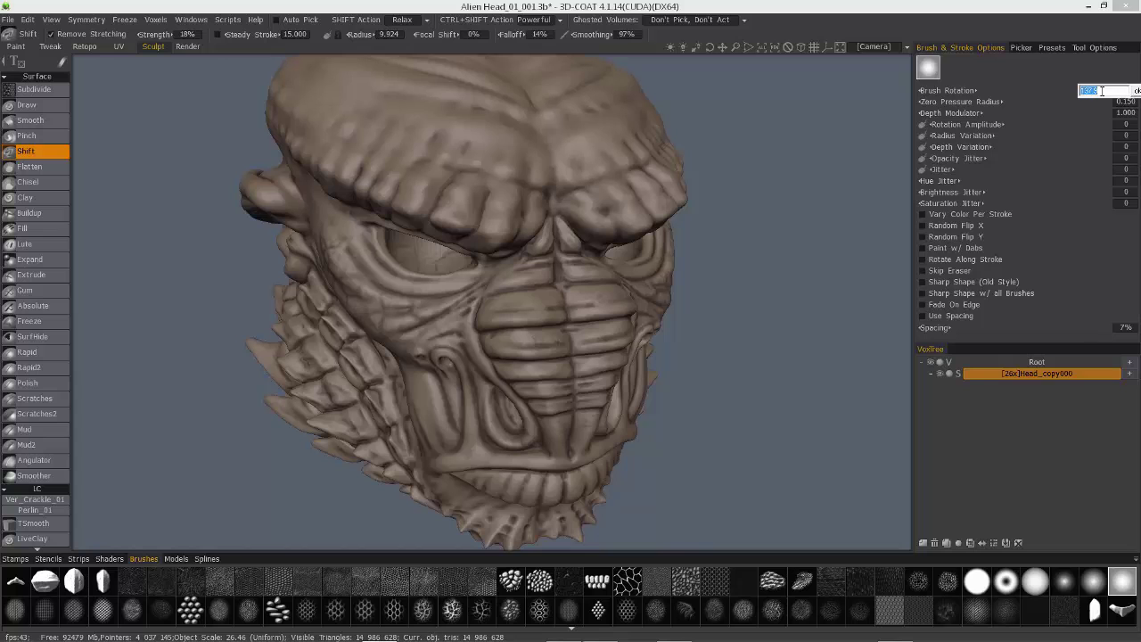
type("0")
key("Return")
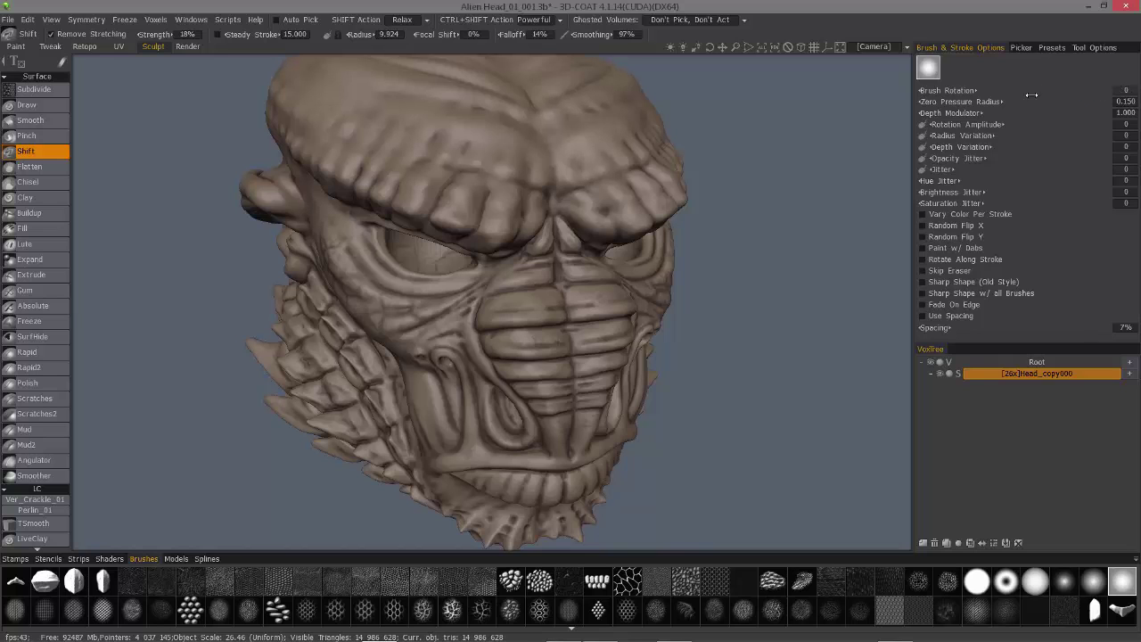
left_click_drag(451, 210, 464, 209)
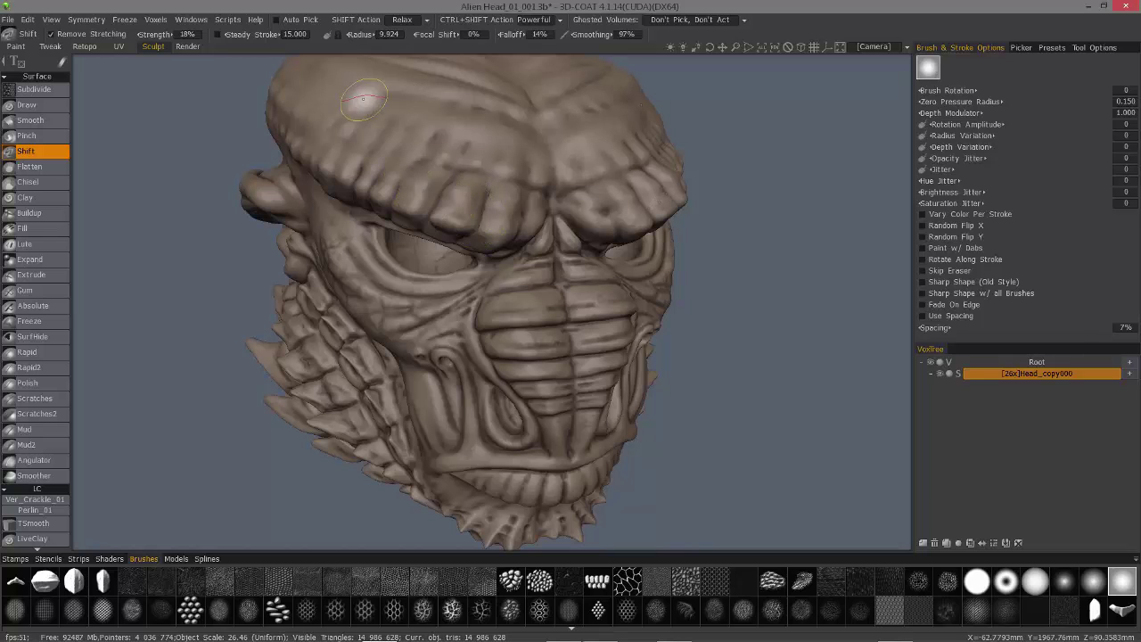
middle_click_drag(384, 104, 390, 194, "alt")
left_click_drag(510, 294, 482, 295)
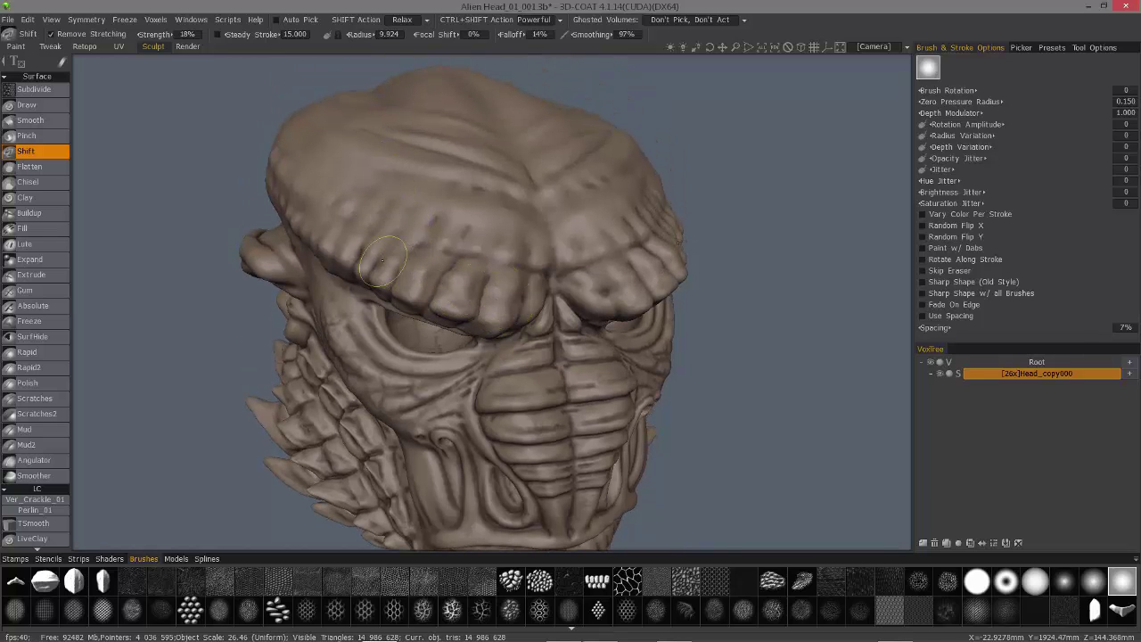
left_click_drag(382, 260, 392, 253)
Shift the large brow lobes directly above the eye with short strokes.
right_click_drag(482, 272, 374, 161, "alt")
left_click_drag(374, 161, 389, 267, "alt")
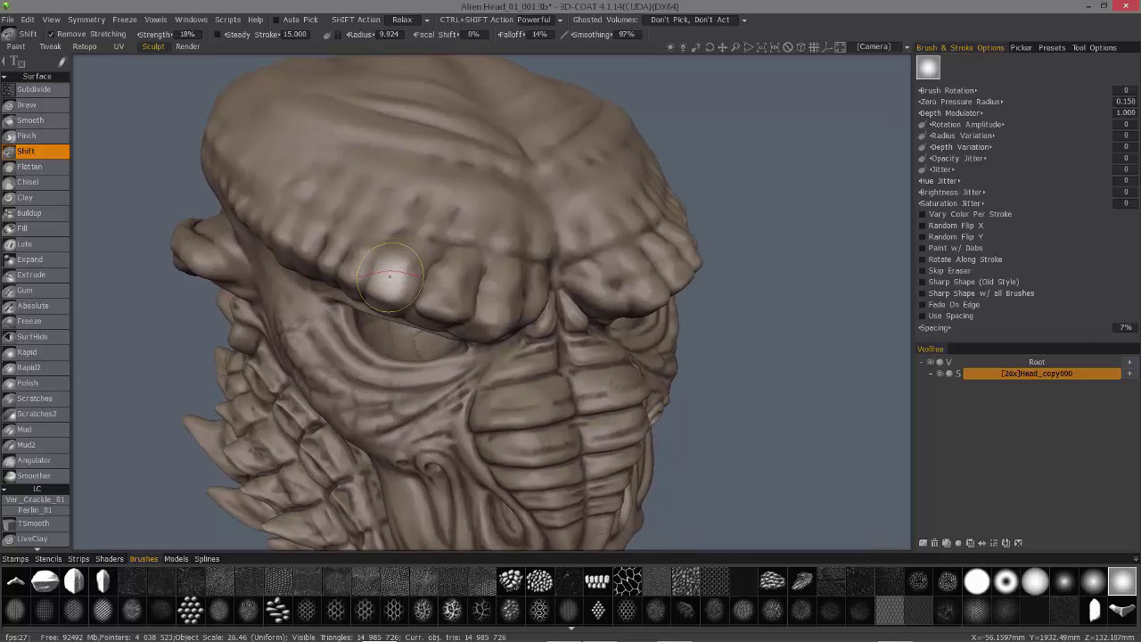
mouse_move(390, 276)
right_mouse_down("alt")
mouse_move(433, 258)
mouse_move(509, 276)
right_mouse_up("alt")
mouse_move(508, 276)
left_mouse_down()
mouse_move(383, 267)
mouse_move(396, 303)
mouse_move(364, 255)
mouse_move(506, 312)
mouse_move(497, 255)
mouse_move(467, 331)
mouse_move(500, 325)
mouse_move(444, 314)
mouse_move(416, 337)
left_mouse_up()
left_click_drag(397, 332, 397, 311)
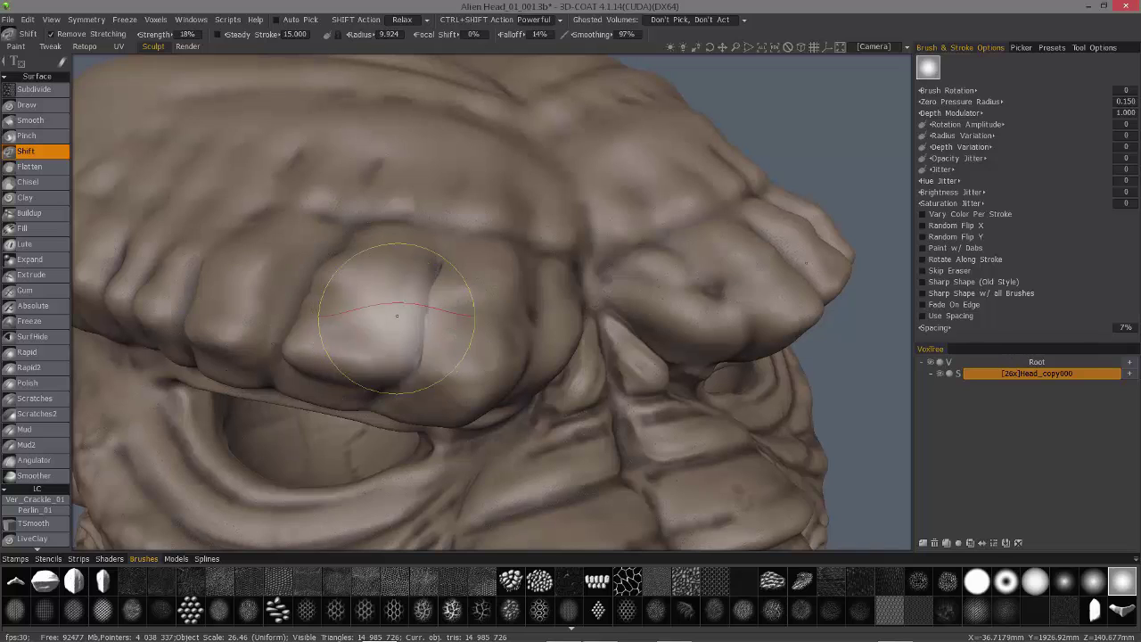
Turn off Remove Stretching for the Shift tool and shift the brow lobes above the eye again.
right_click_drag(398, 311, 405, 384, "alt")
mouse_move(406, 383)
left_mouse_down("alt")
mouse_move(459, 371)
mouse_move(415, 359)
left_mouse_up("alt")
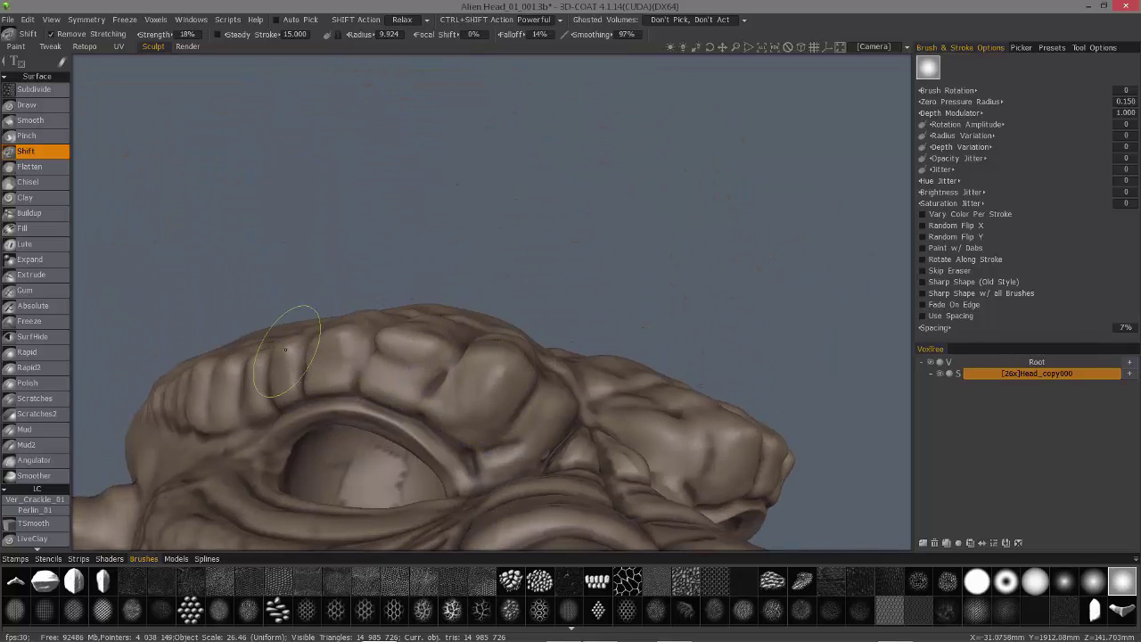
left_click_drag(285, 349, 411, 311, "alt")
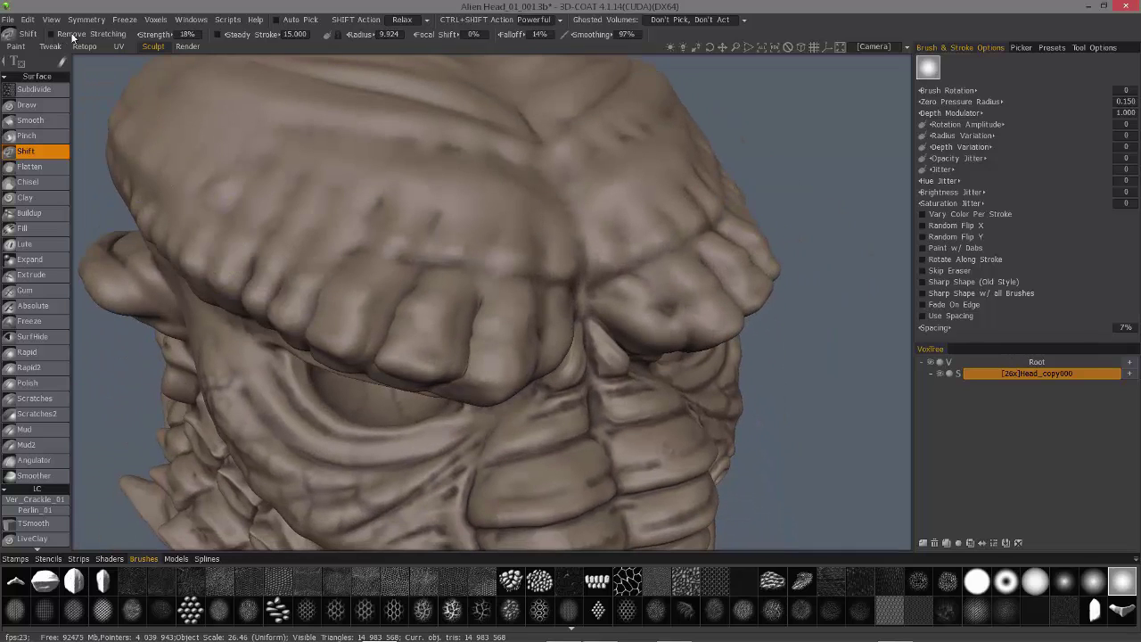
left_click_drag(486, 368, 479, 366)
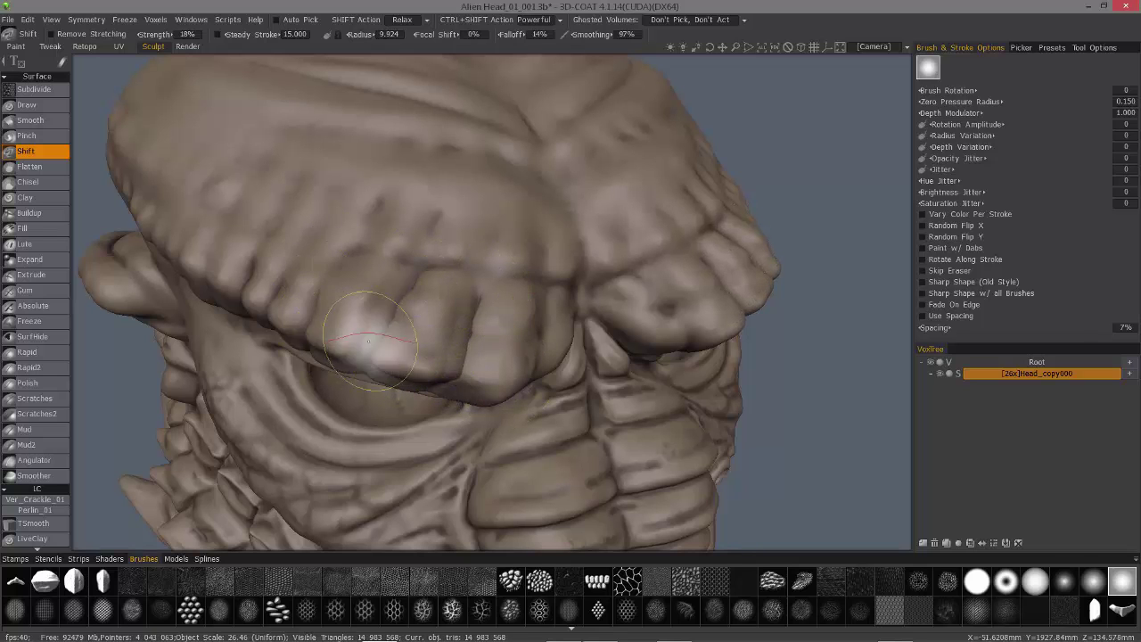
Examine the reshaped brow from the side, above and front, and clear the freeze from the head.
right_click_drag(372, 312, 354, 349, "alt")
left_click_drag(354, 350, 504, 297, "alt")
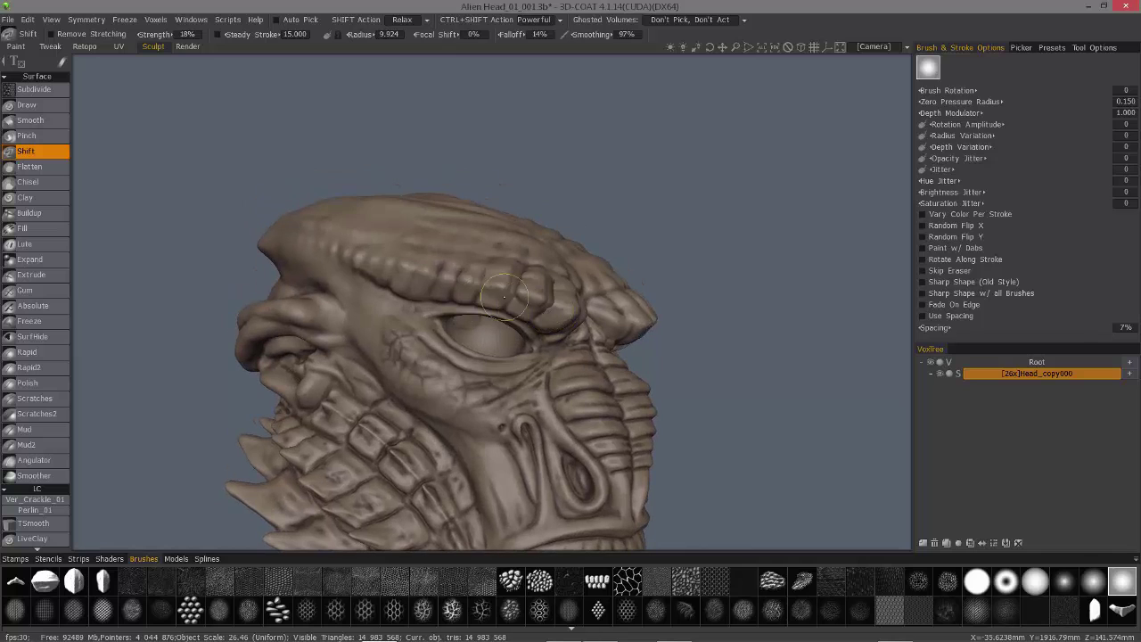
mouse_move(389, 299)
left_mouse_down("alt")
mouse_move(381, 286)
mouse_move(372, 343)
left_mouse_up("alt")
left_click_drag(367, 224, 381, 290, "alt")
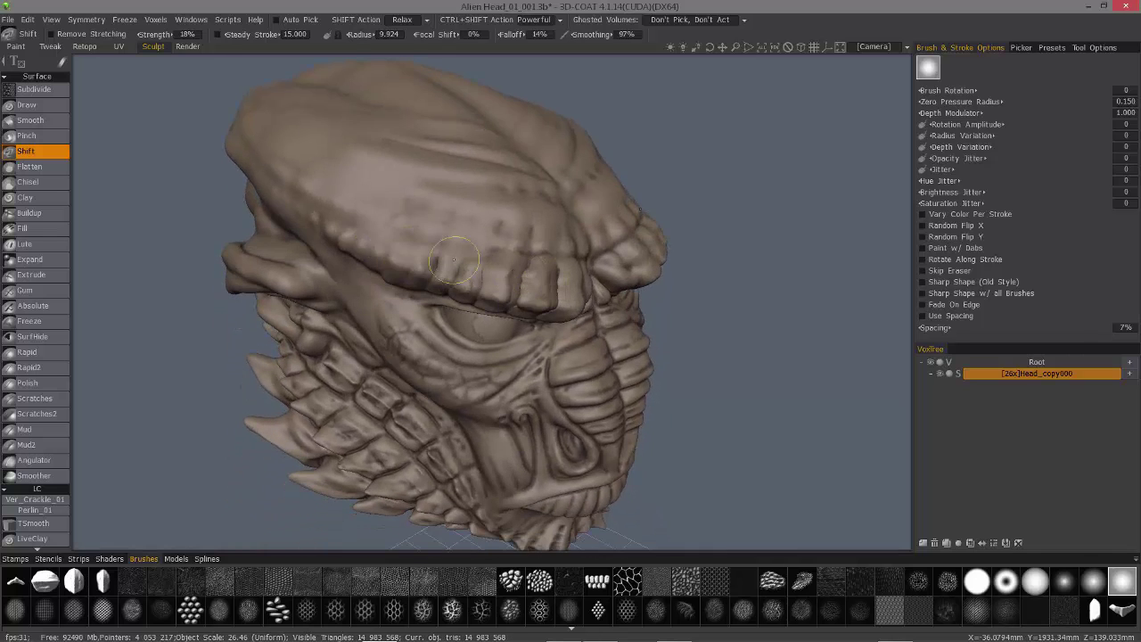
left_click_drag(388, 337, 533, 358, "alt")
left_click_drag(375, 328, 531, 392, "alt")
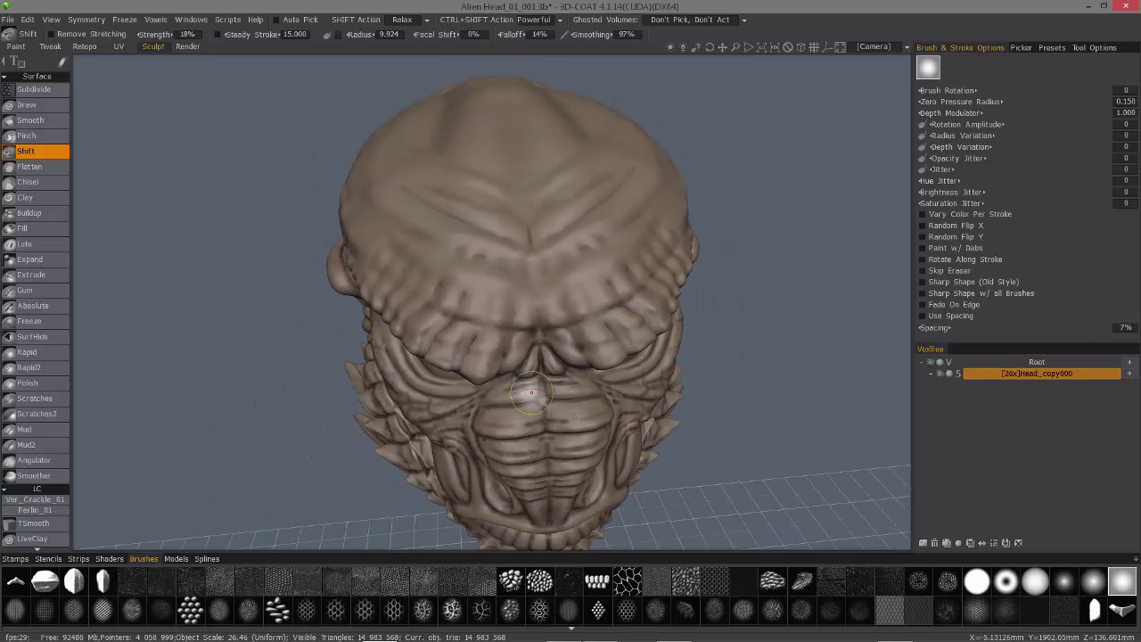
left_click_drag(530, 480, 438, 391, "alt")
key("ctrl+d")
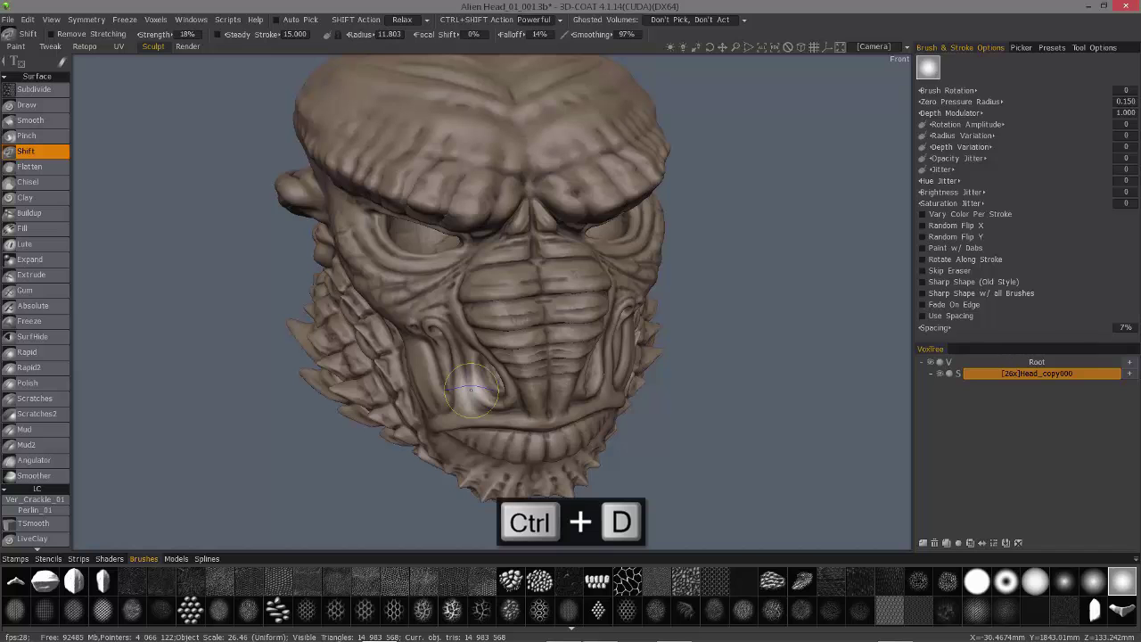
In the Paint room, start the Fill tool with Fill w/ Freeze enabled and place the stamp preview over the brow.
left_click_drag(471, 389, 394, 301, "alt")
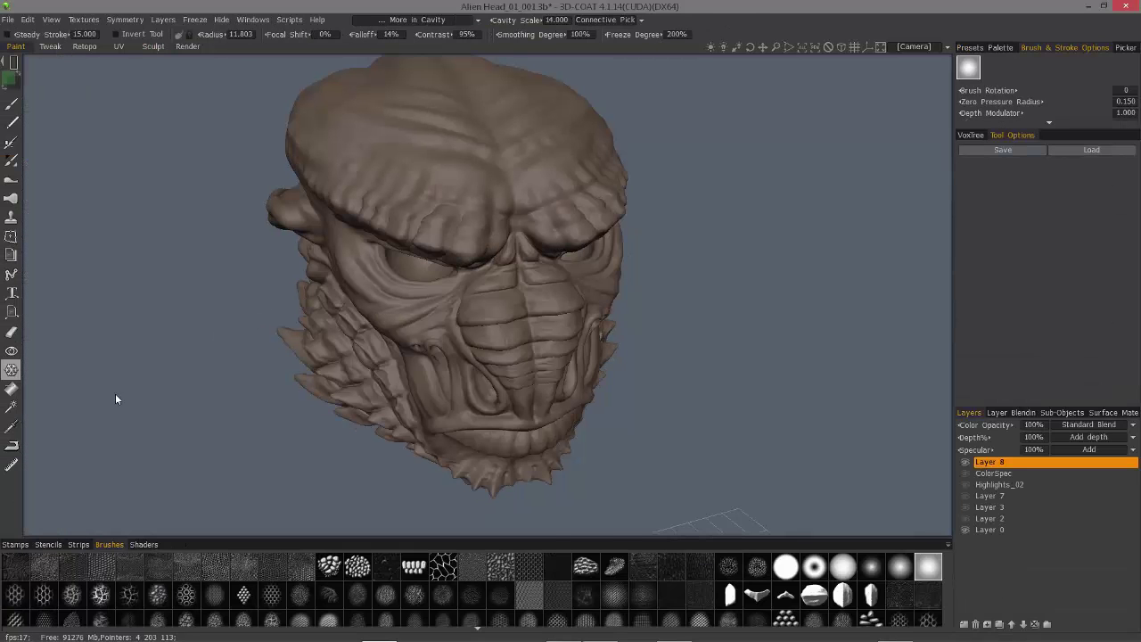
left_click(11, 389)
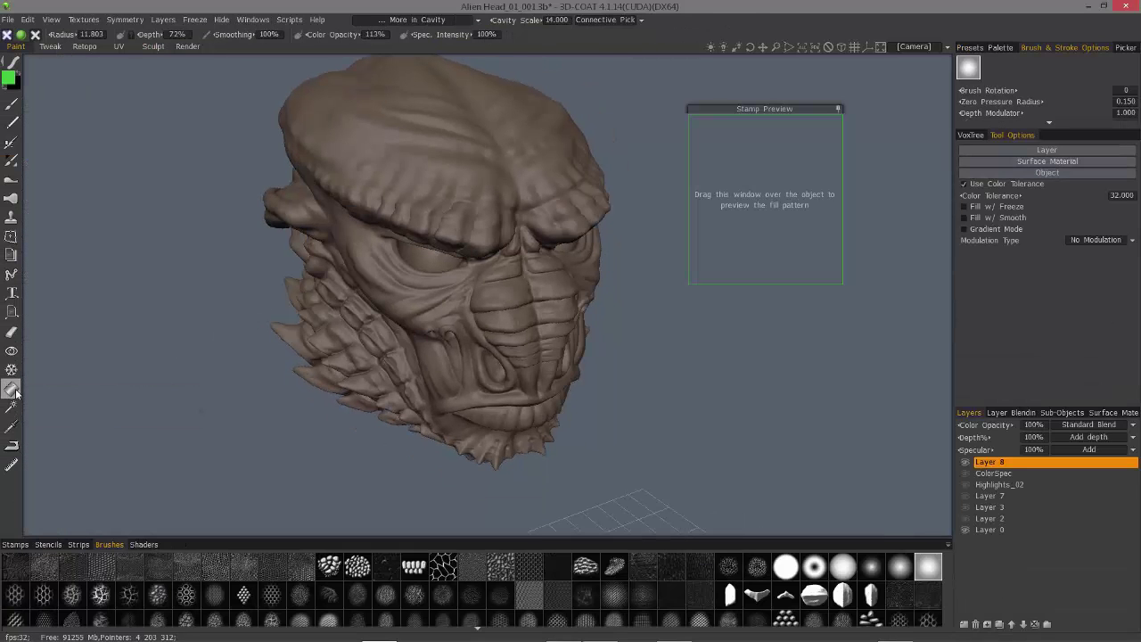
left_click_drag(704, 109, 472, 111)
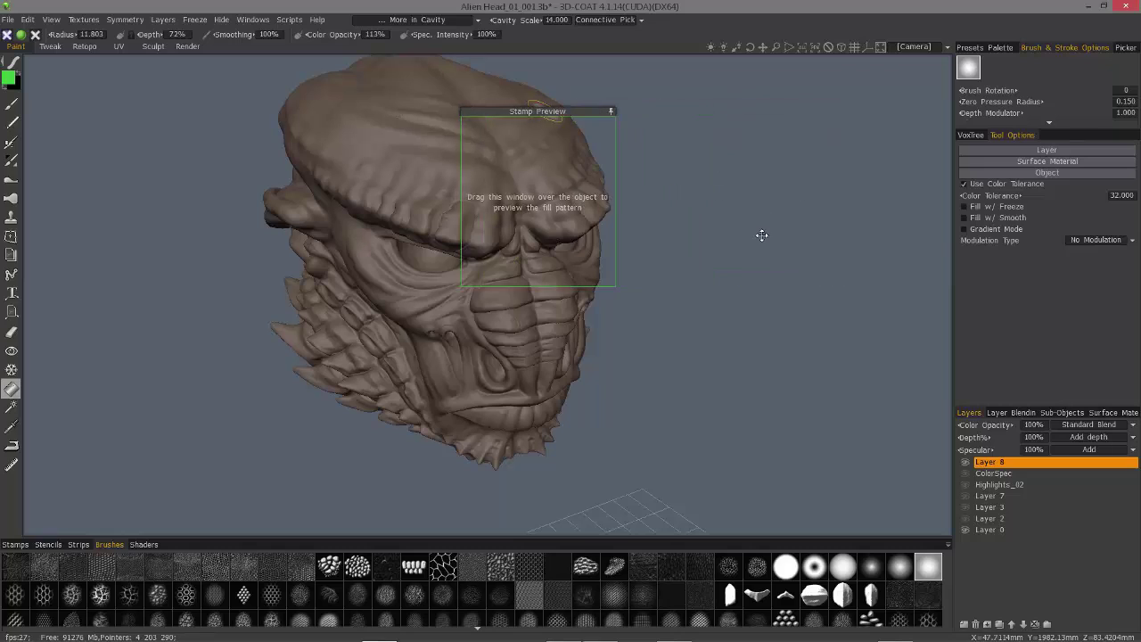
left_click(964, 206)
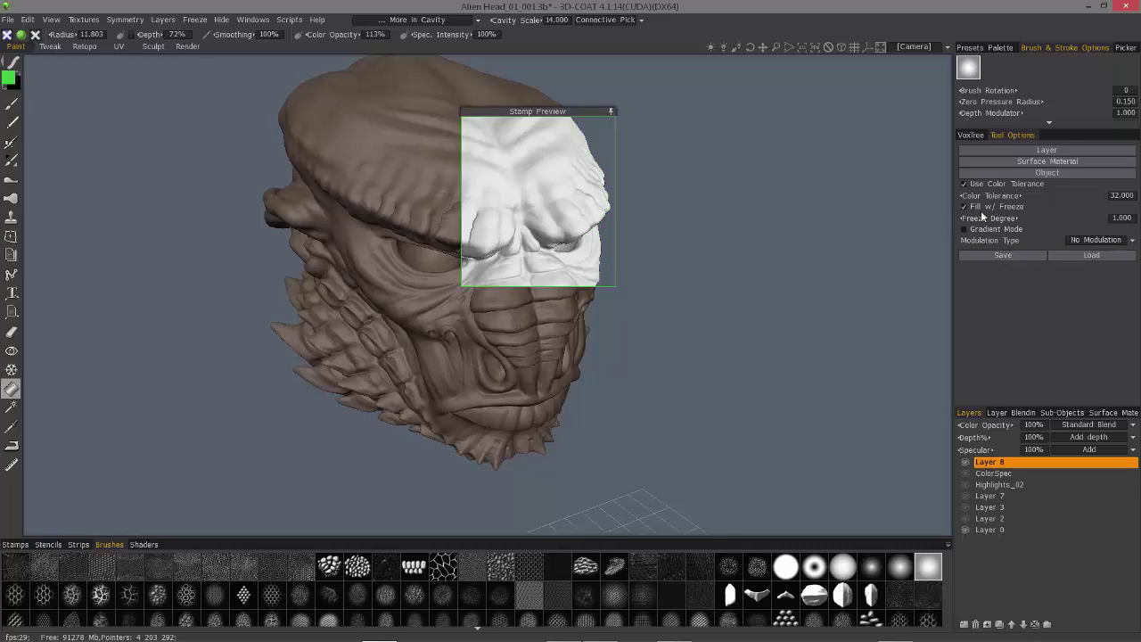
Preview the Noise and Gaussian Noise modulation types for the freeze fill.
left_click(1082, 239)
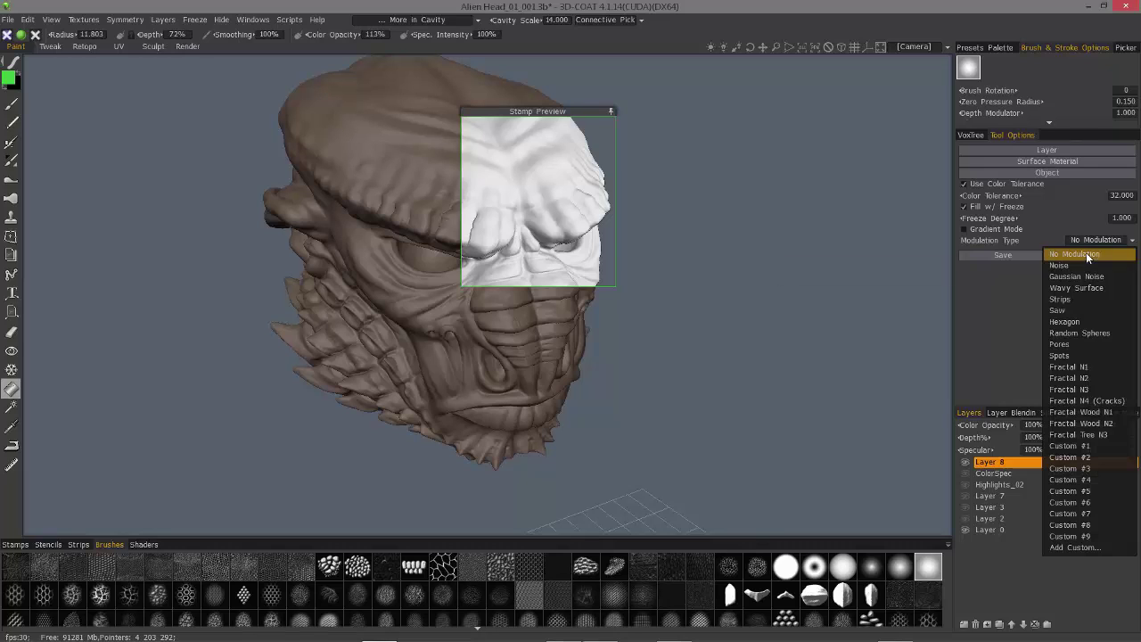
left_click(1065, 268)
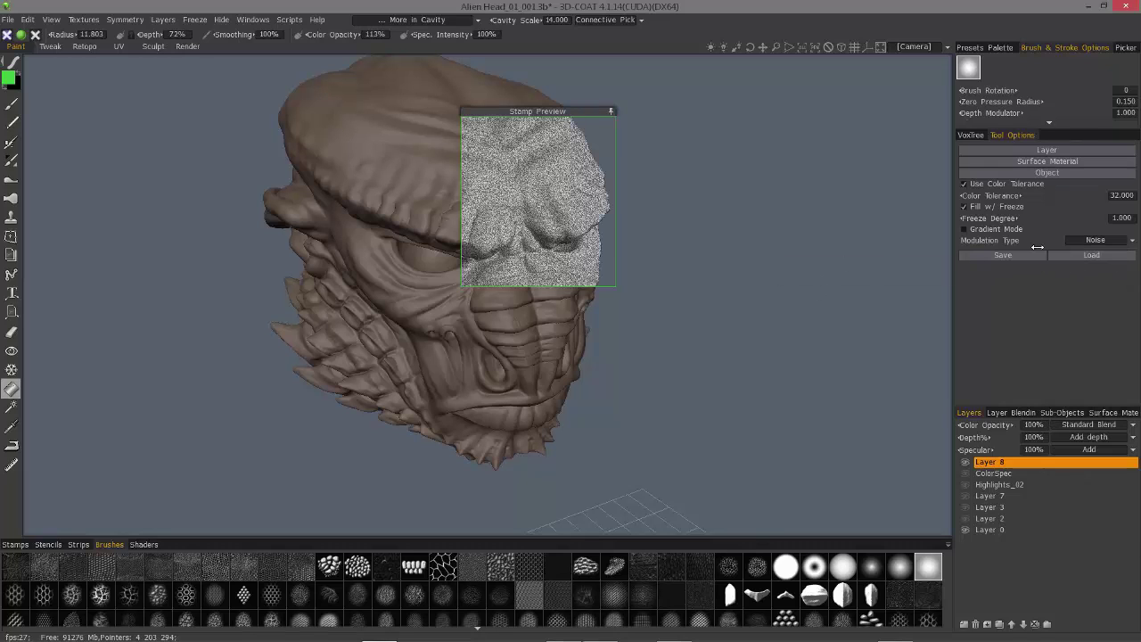
left_click(1079, 239)
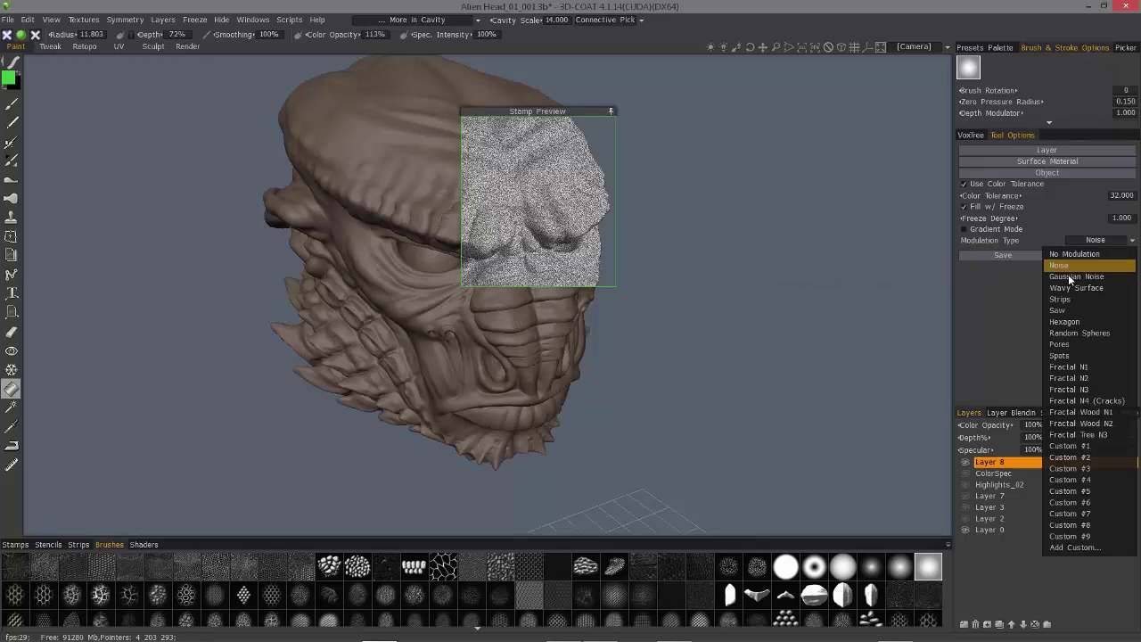
left_click(1069, 278)
Change the freeze fill's modulation type to Wavy Surface and reduce its scale to 0.05.
left_click(1082, 239)
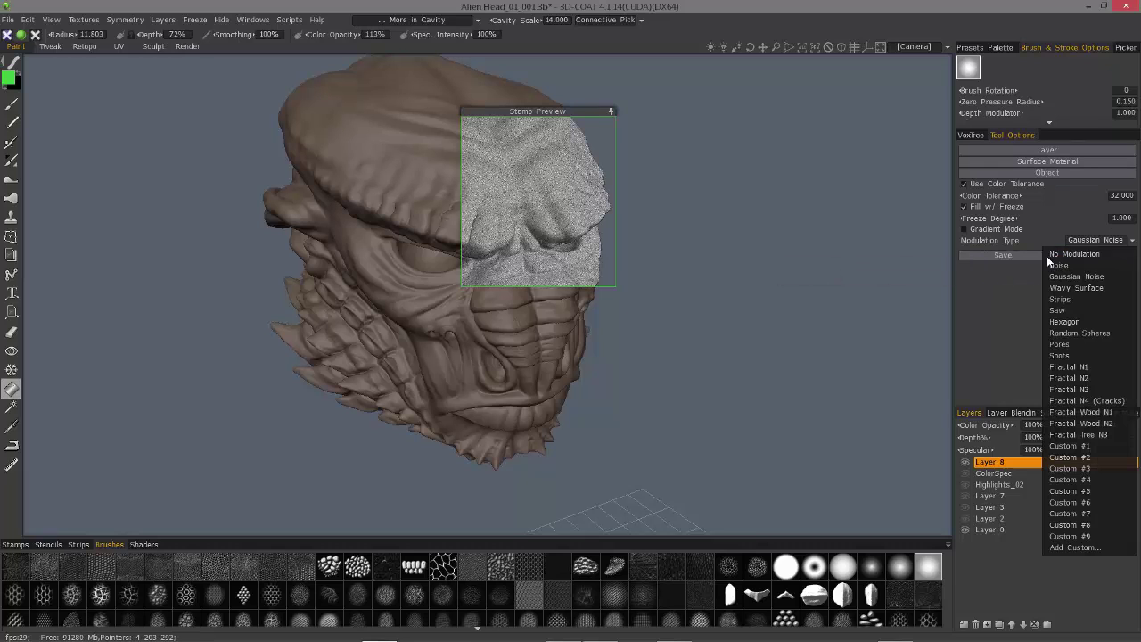
left_click(1060, 287)
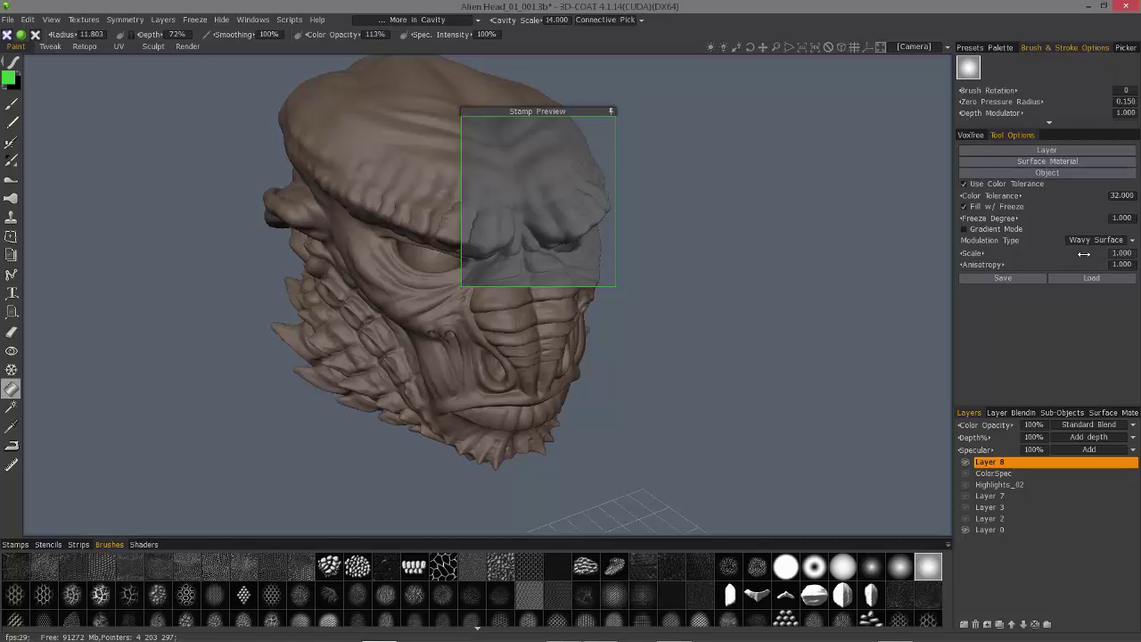
left_click_drag(1079, 254, 986, 254)
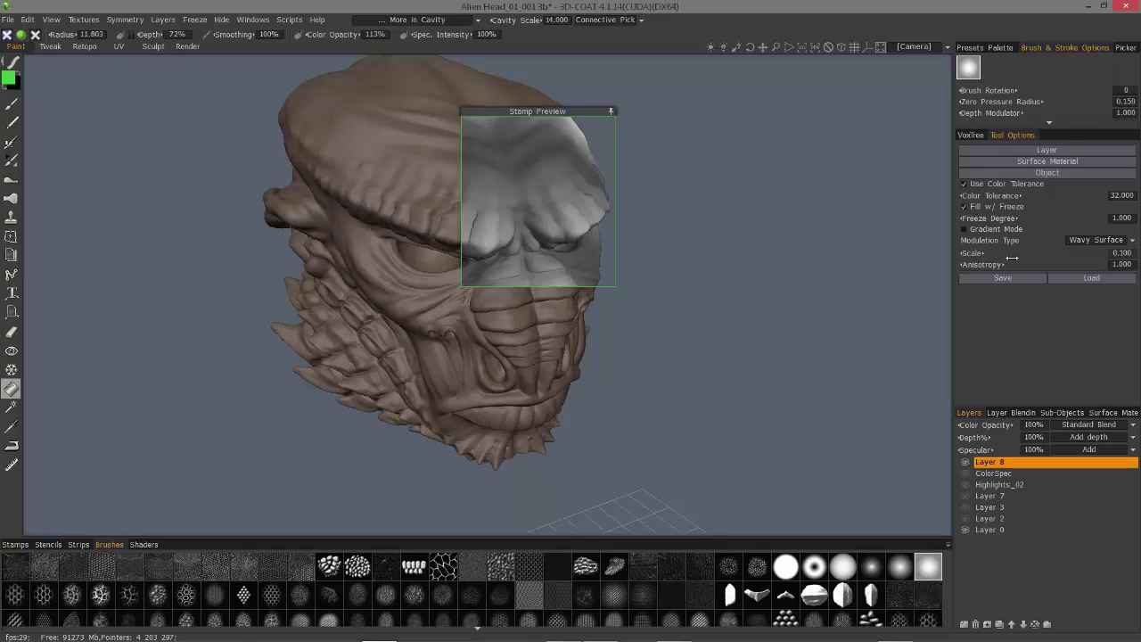
left_click(1124, 259)
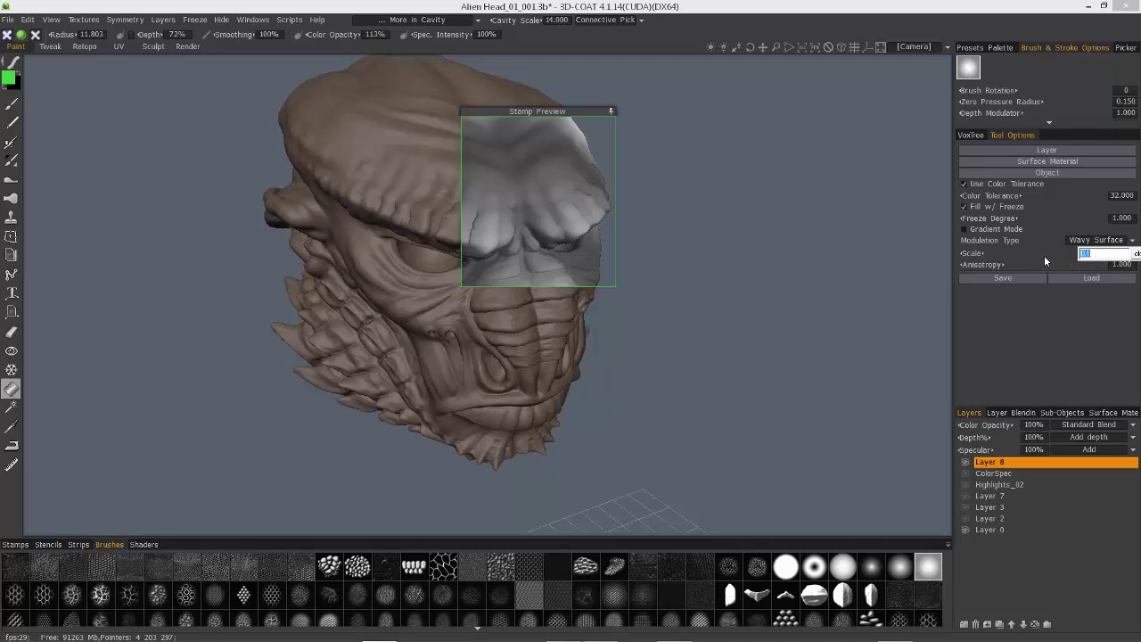
type("0.05")
key("Return")
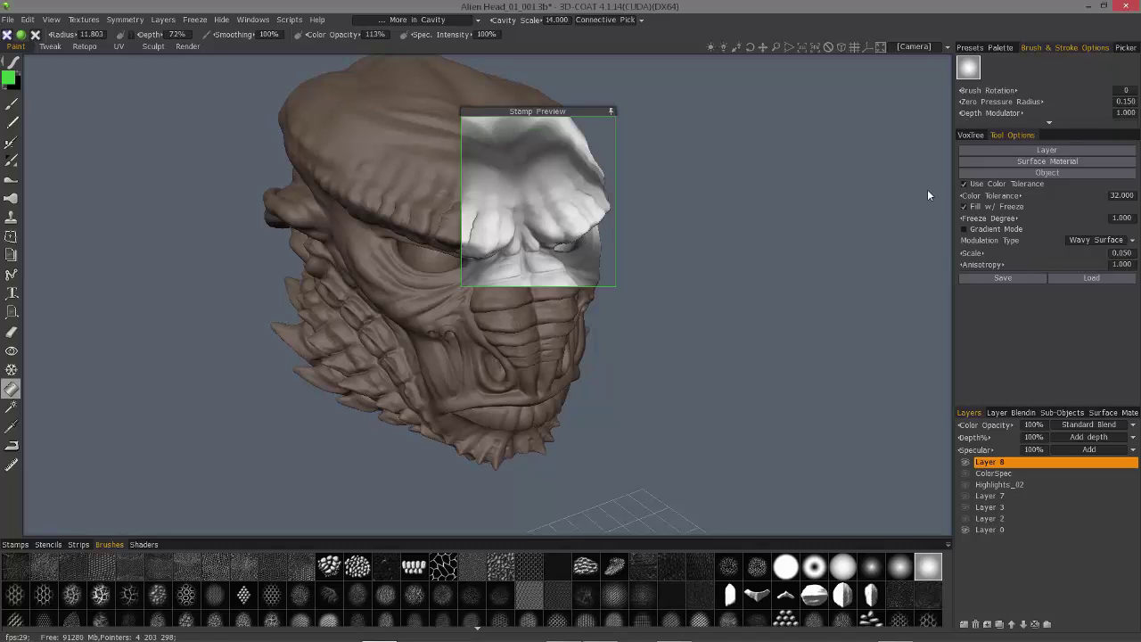
View the head from the front and set the Wavy Surface scale to 0.01.
left_click_drag(687, 230, 646, 237)
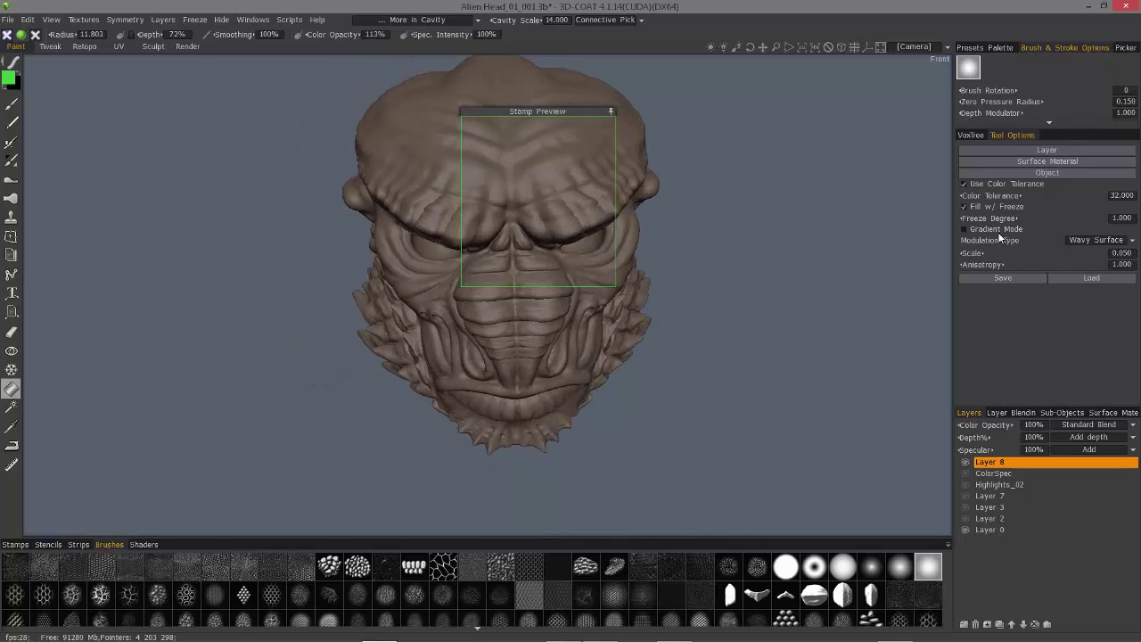
left_click(1125, 256)
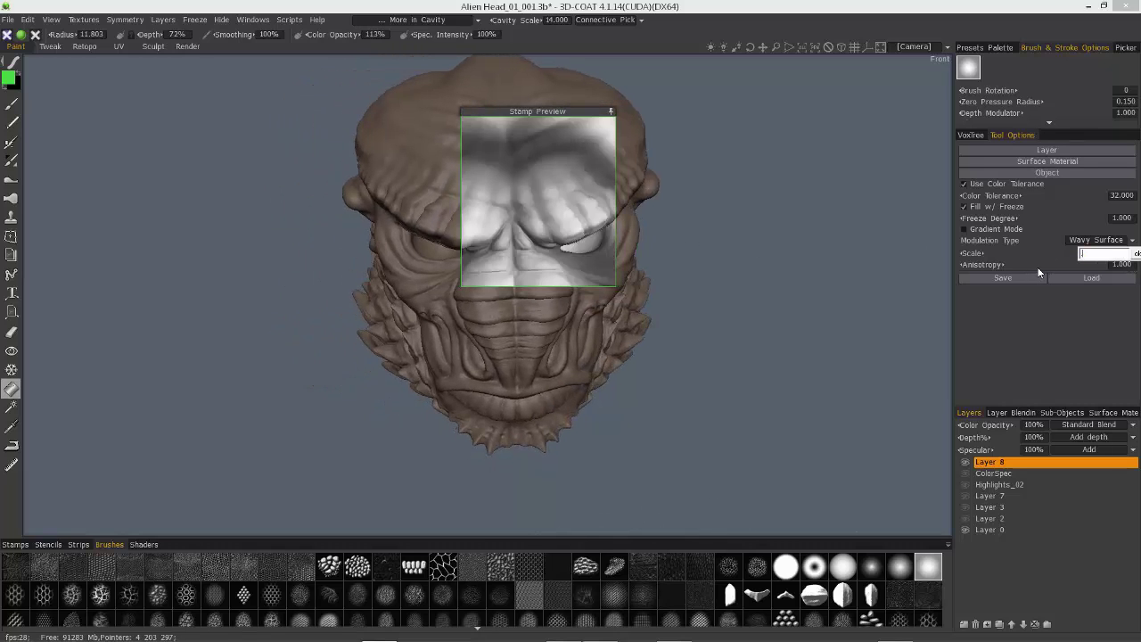
type(".01")
key("Return")
left_click_drag(807, 265, 805, 225)
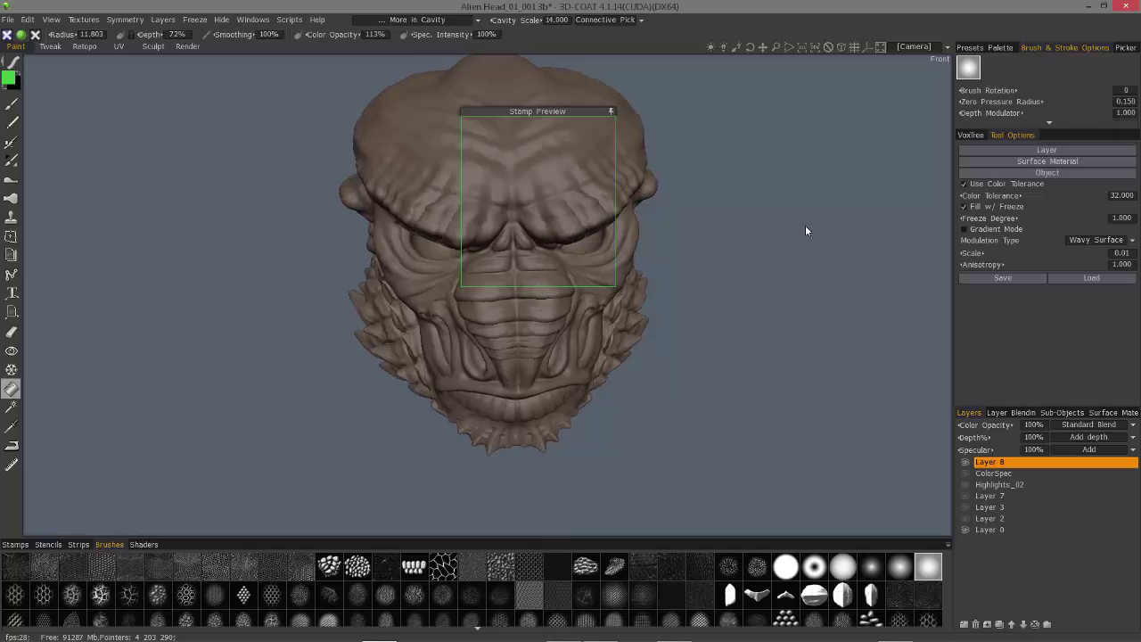
Preview the Fractal N1 and Fractal Wood N1 modulation types for the freeze fill.
left_click(1088, 240)
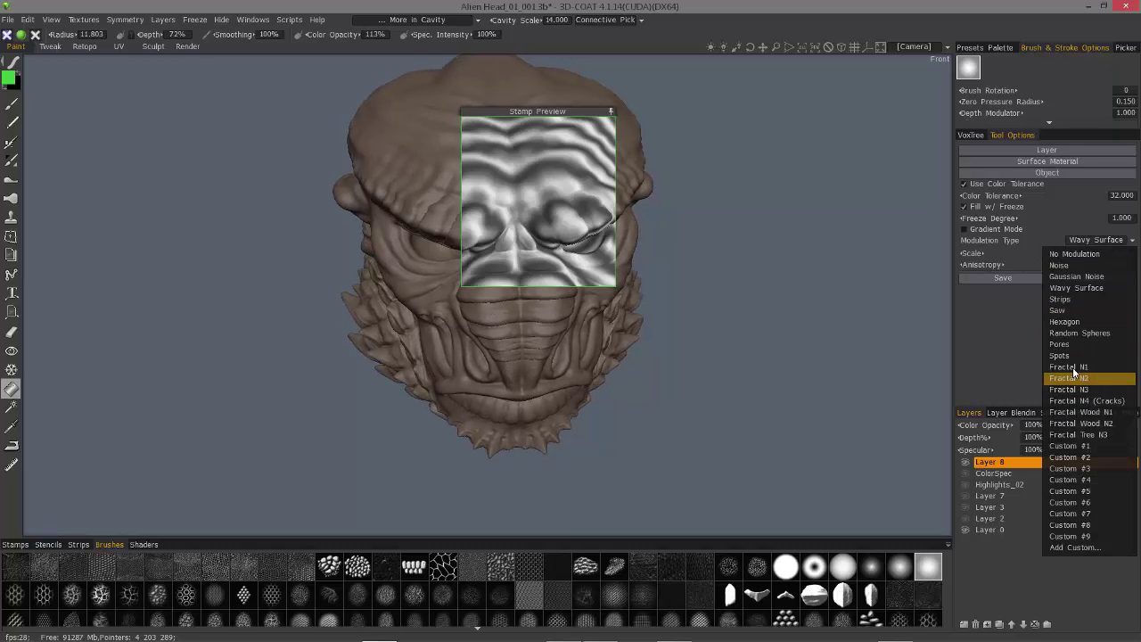
left_click(1024, 367)
left_click(1080, 243)
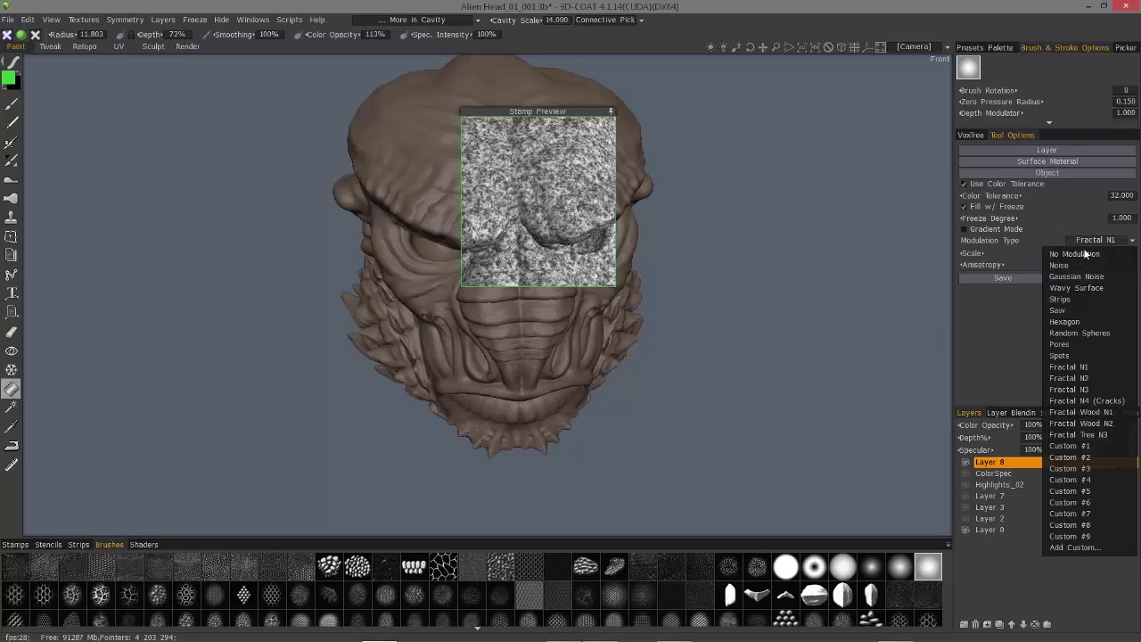
left_click(1072, 412)
Change the freeze fill's modulation type to Custom #1 and look through the image folders available for its color texture.
left_click(1083, 242)
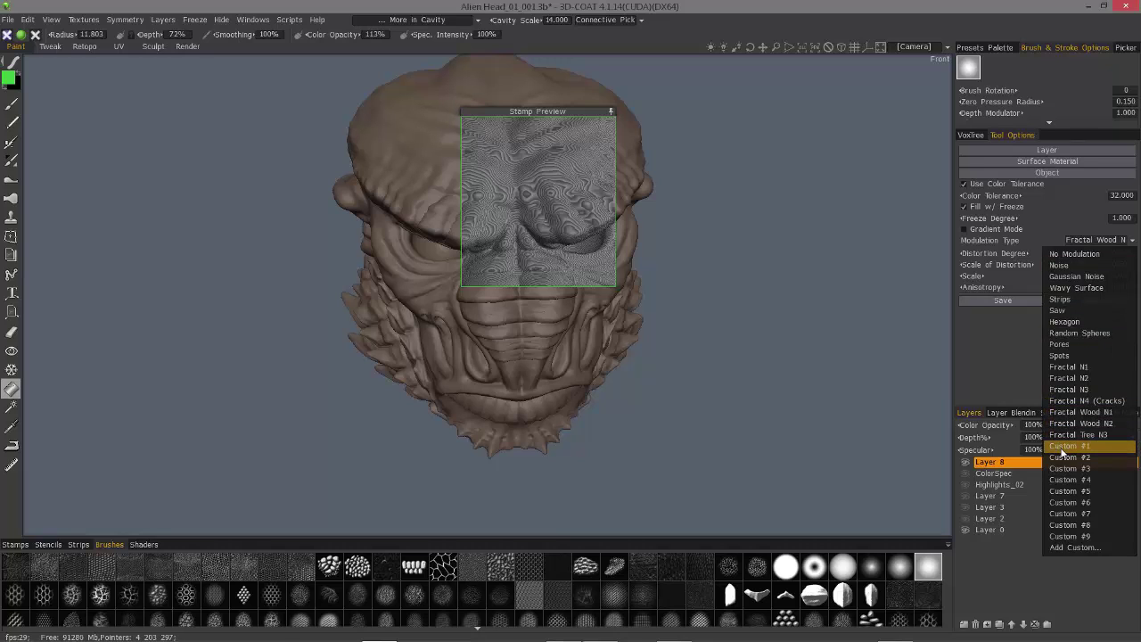
left_click(1061, 447)
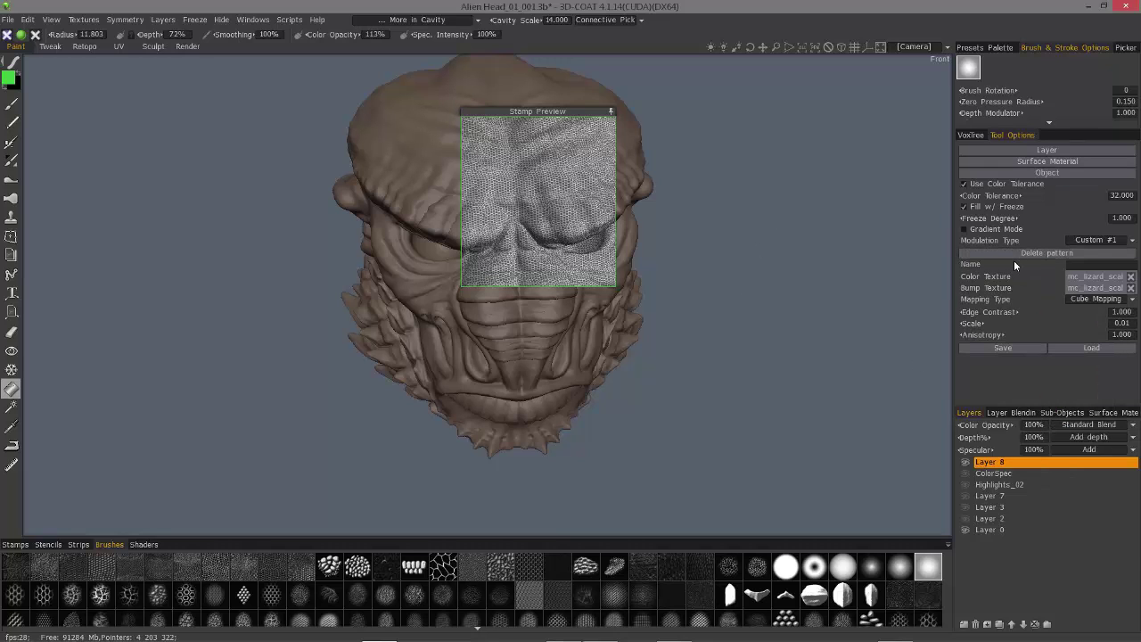
left_click(1092, 277)
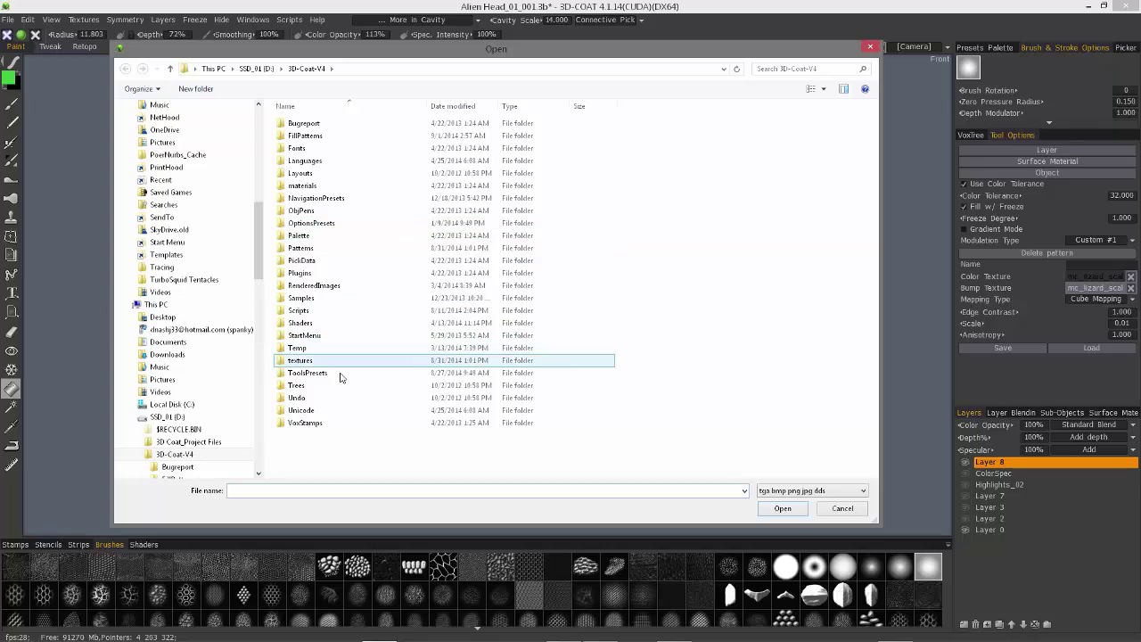
left_click(842, 508)
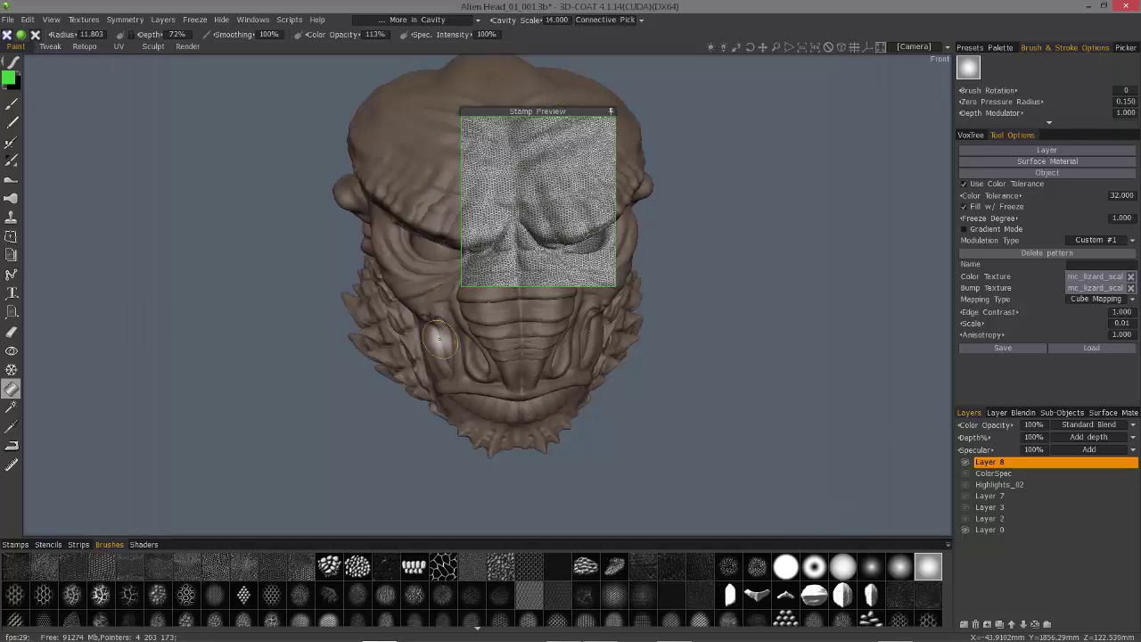
Set the Custom #1 pattern's anisotropy to 2.912 and turn off Use Color Tolerance.
left_click(1088, 298)
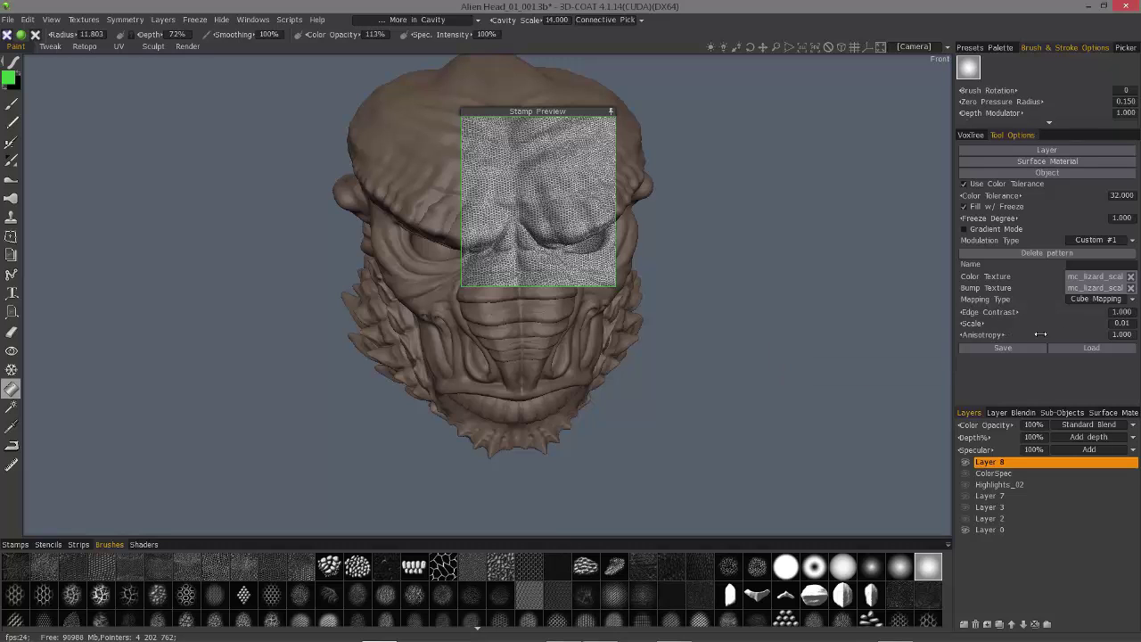
mouse_move(1040, 334)
left_mouse_down()
mouse_move(962, 335)
mouse_move(1047, 336)
left_mouse_up()
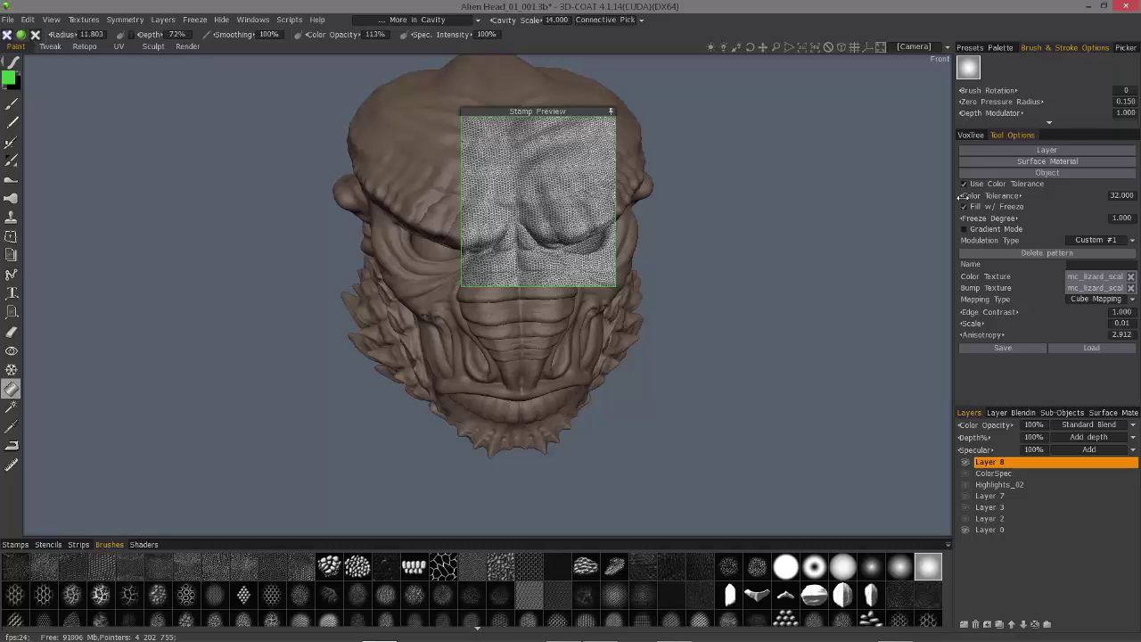
left_click(967, 185)
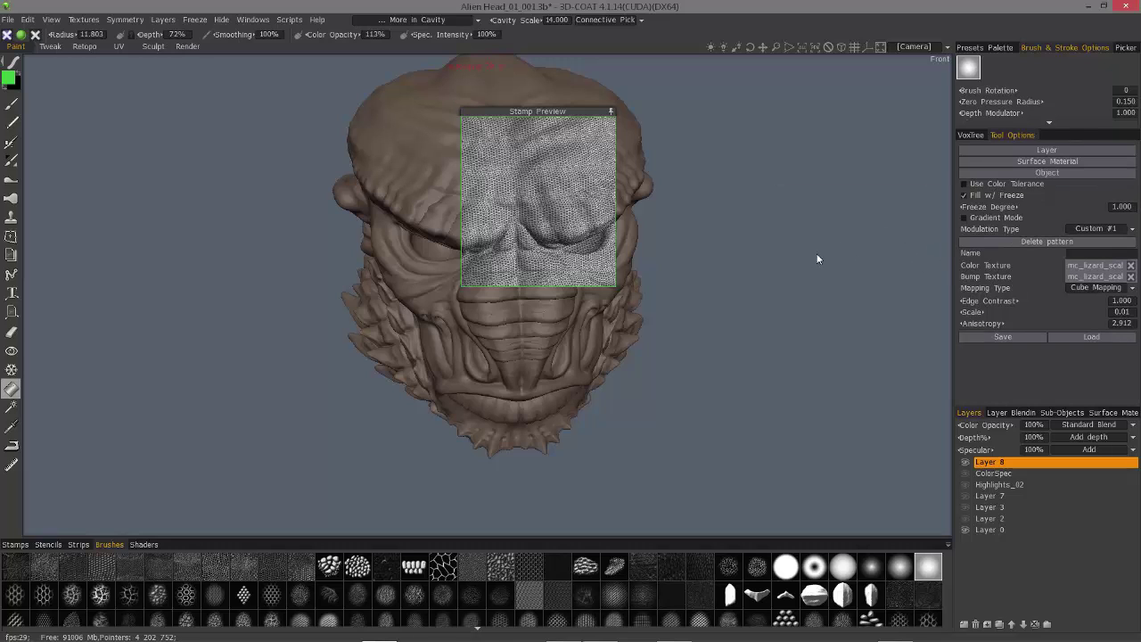
left_click_drag(944, 233, 918, 207)
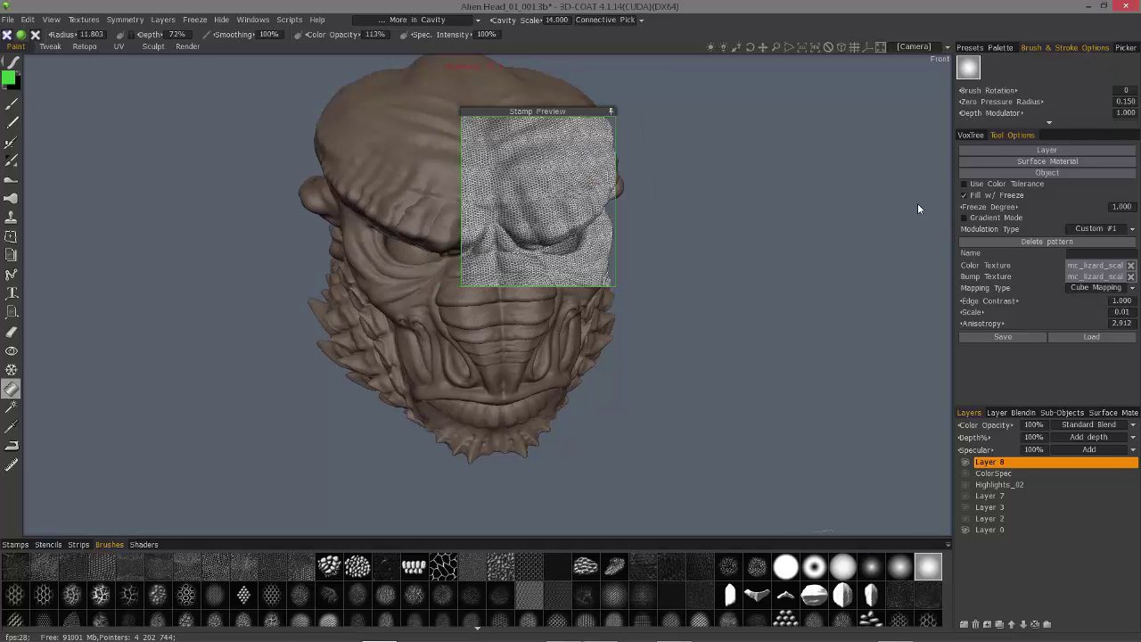
left_click(1008, 150)
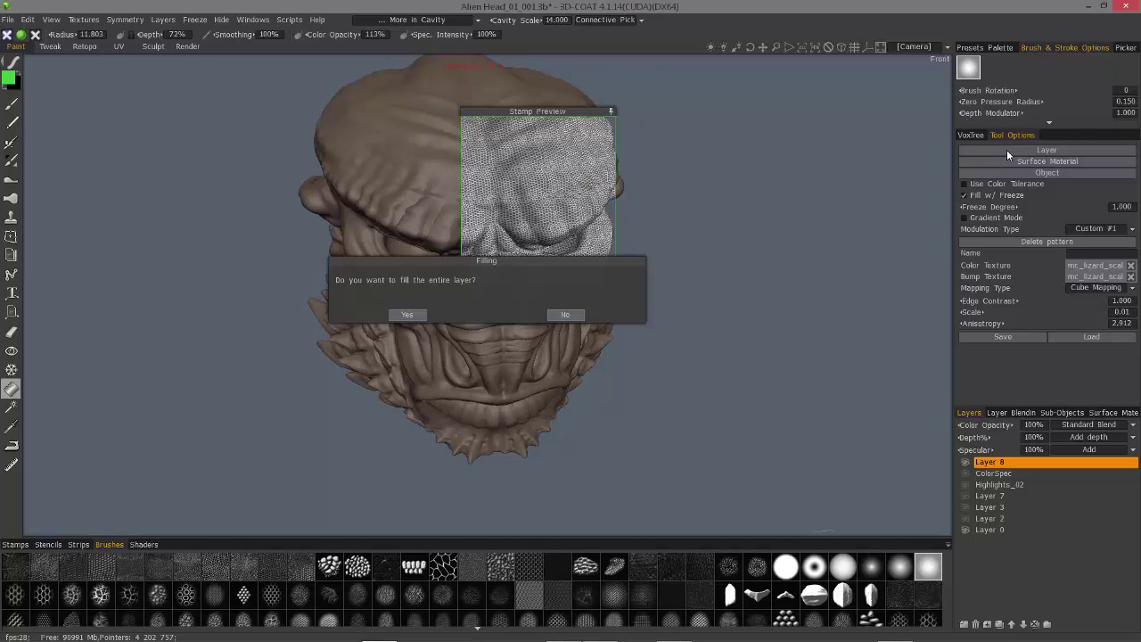
left_click(565, 314)
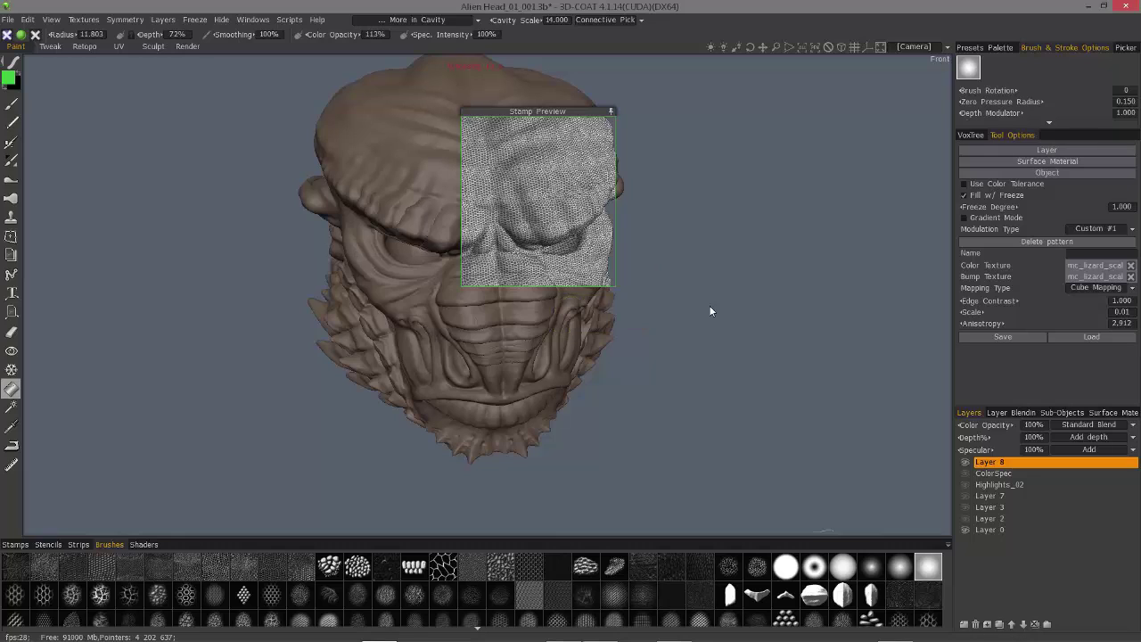
left_click(1047, 172)
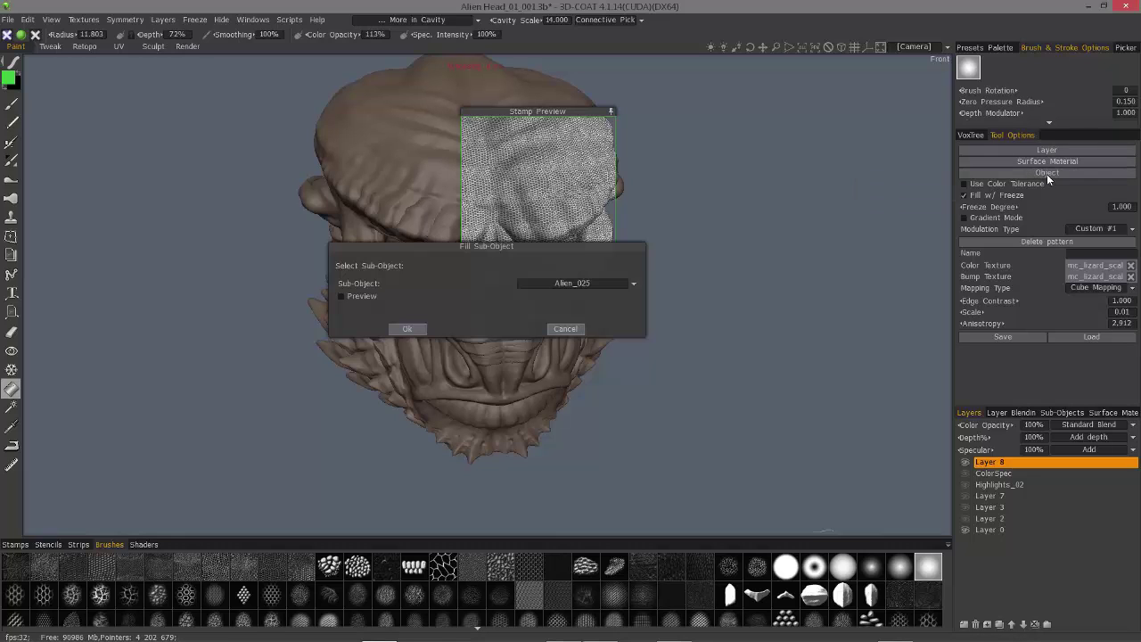
left_click(631, 283)
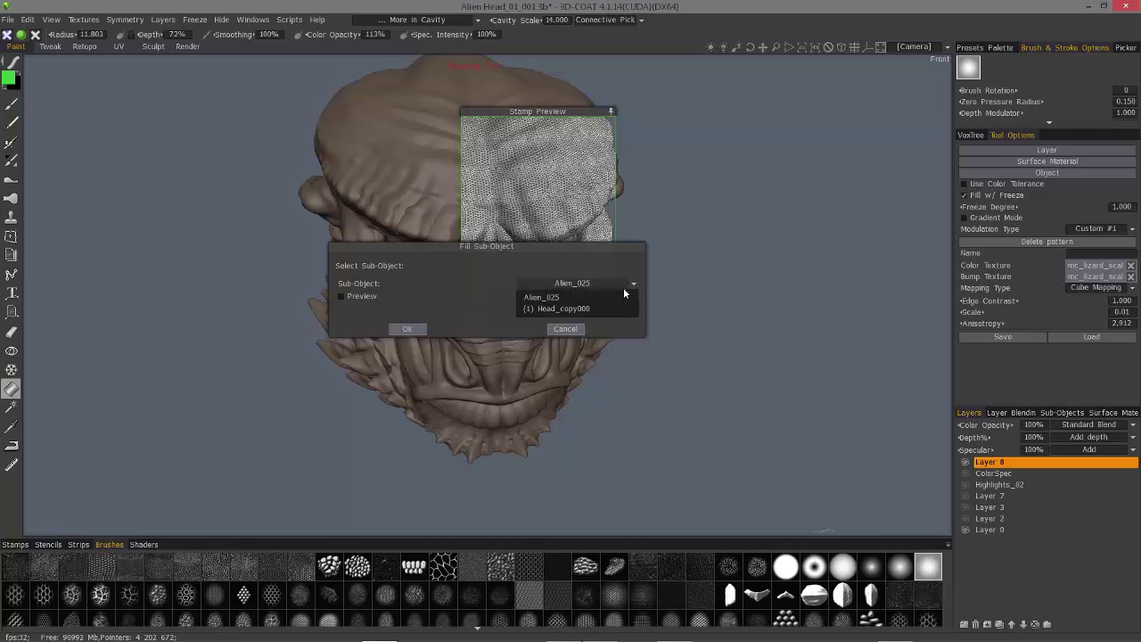
left_click(565, 329)
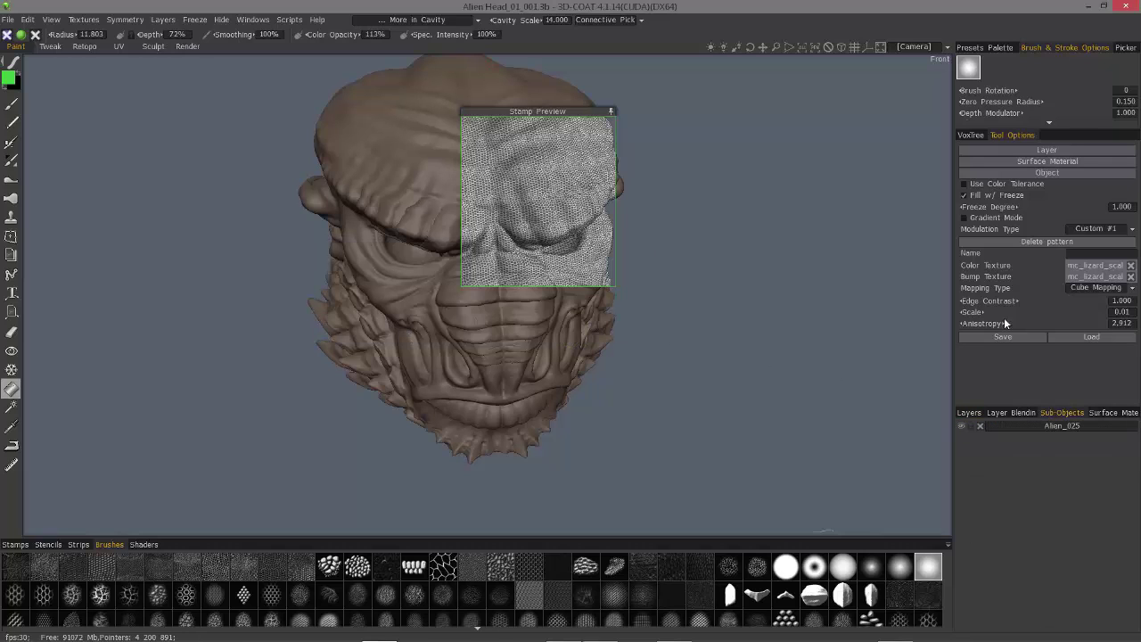
Fill the entire layer with the Custom #1 freeze pattern, and move the collapsed Stamp Preview clear of the head.
left_click(1044, 150)
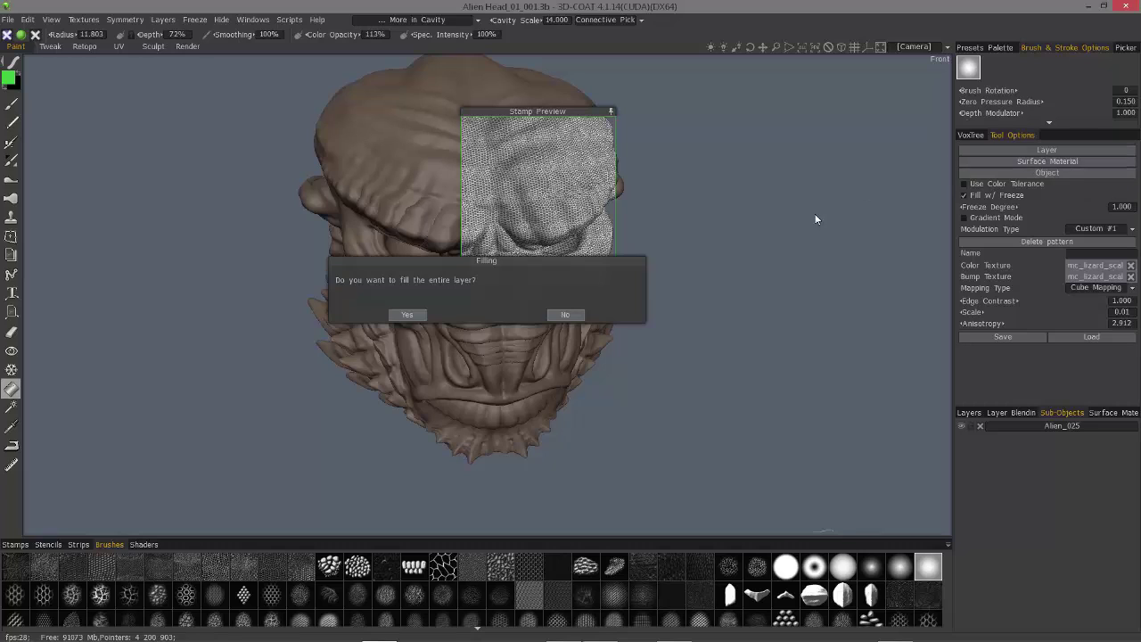
left_click(403, 317)
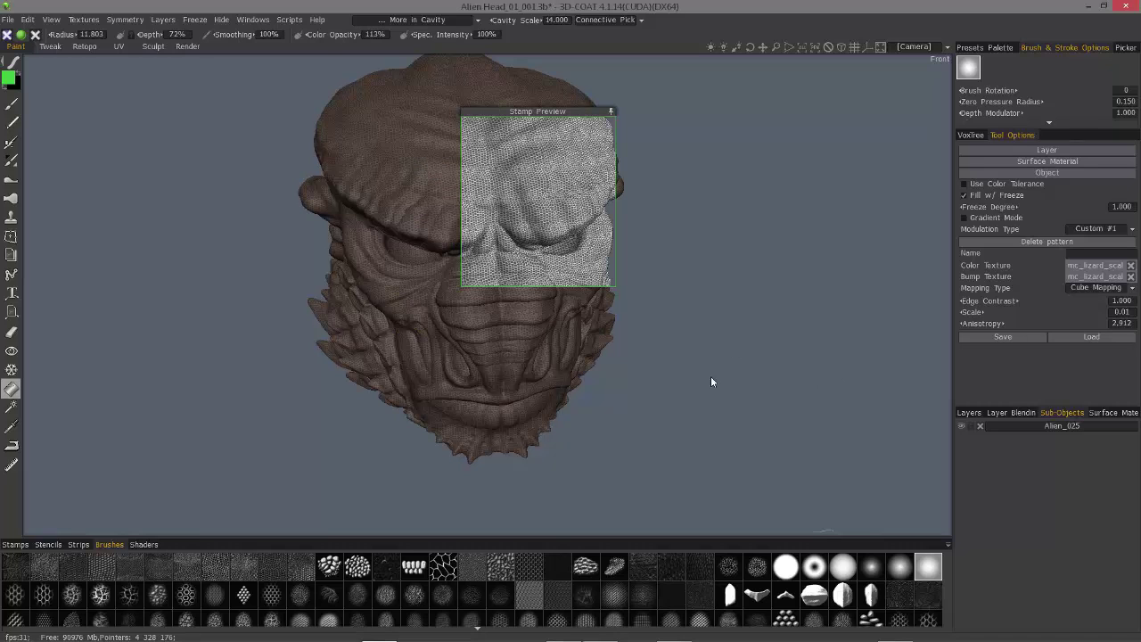
left_click(612, 111)
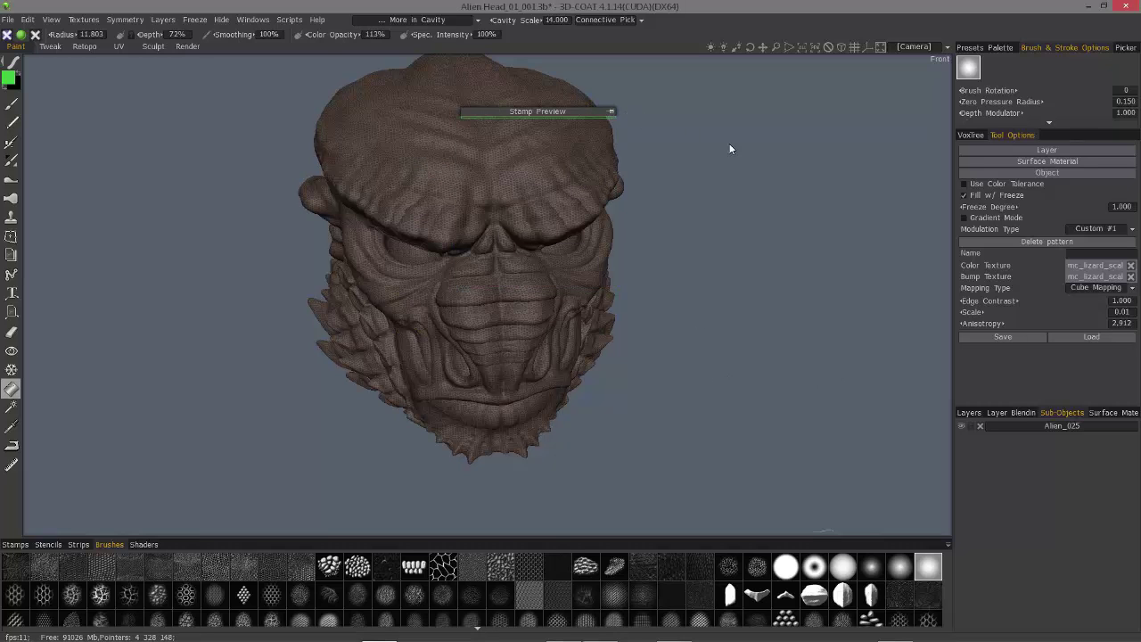
left_click_drag(537, 111, 746, 113)
left_click_drag(677, 232, 698, 276)
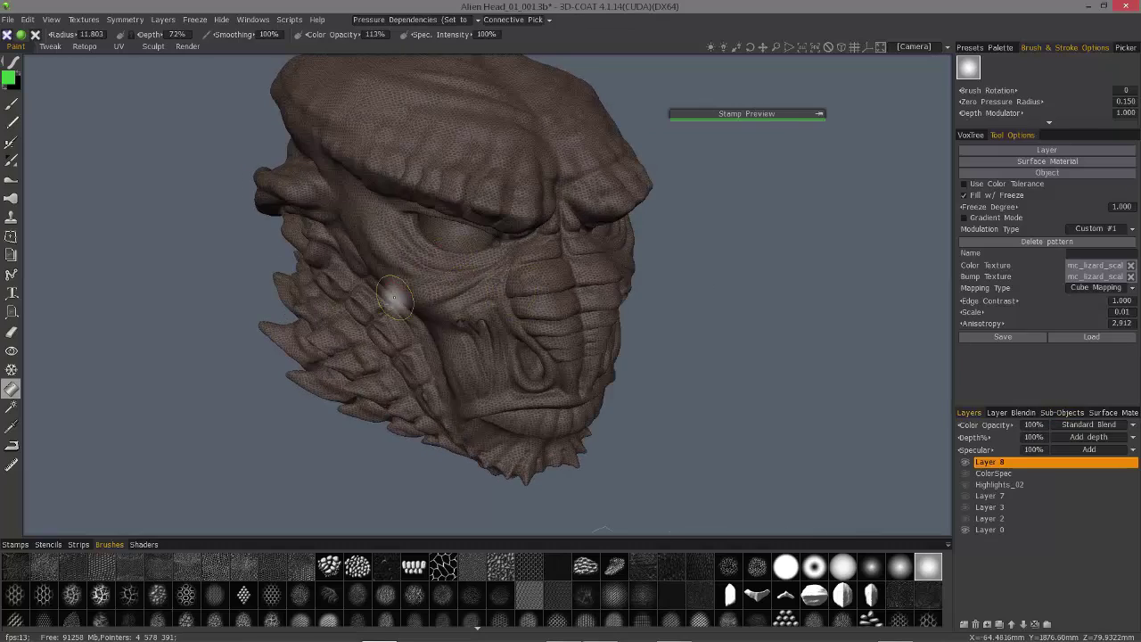
Switch to the Sculpt room and set the Gum tool to a depth of 4% for work on the frozen head.
left_click_drag(395, 298, 554, 314, "alt")
left_click(152, 47)
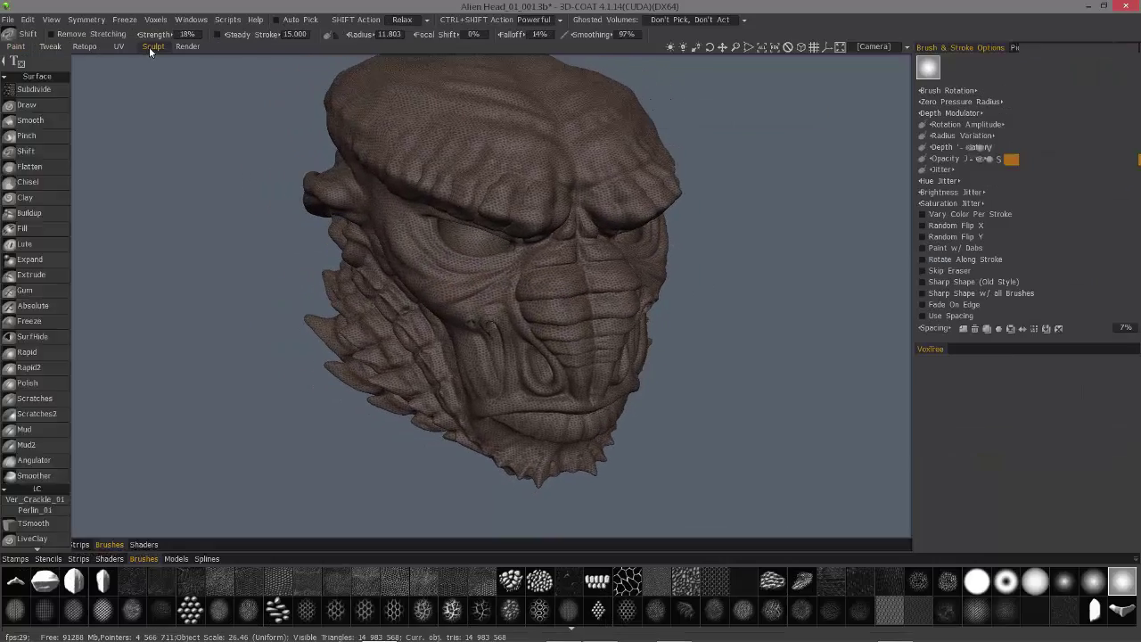
mouse_move(485, 277)
left_mouse_down("alt")
mouse_move(522, 249)
mouse_move(484, 235)
mouse_move(293, 237)
mouse_move(465, 300)
mouse_move(478, 338)
mouse_move(407, 339)
left_mouse_up("alt")
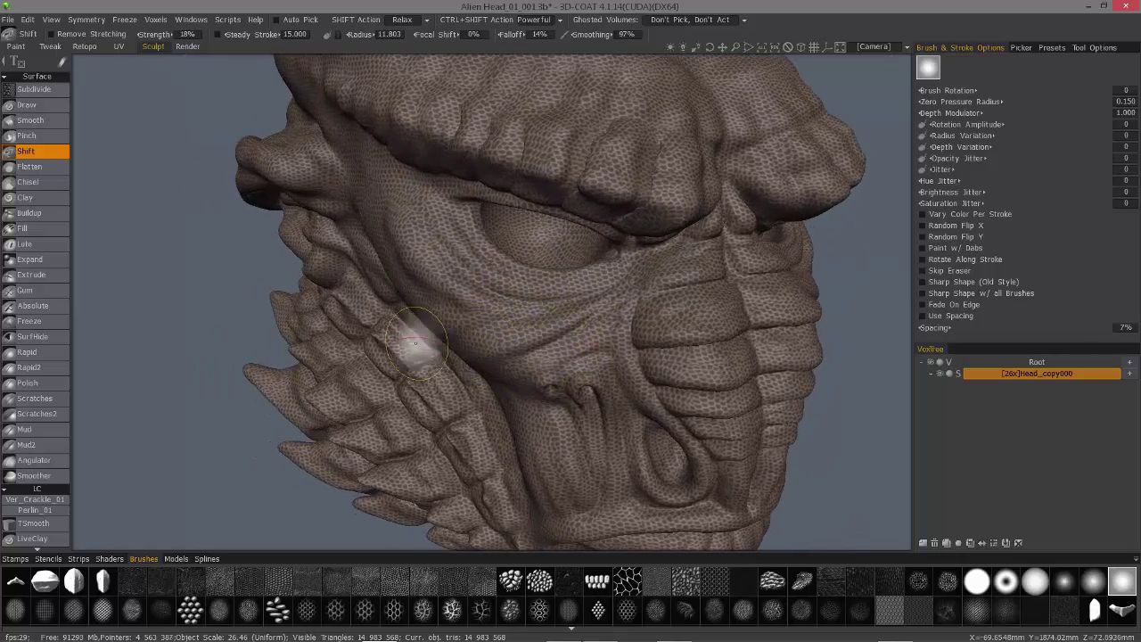
left_click(34, 290)
mouse_move(267, 306)
left_mouse_down("alt")
mouse_move(471, 306)
mouse_move(481, 330)
mouse_move(458, 288)
mouse_move(504, 337)
left_mouse_up("alt")
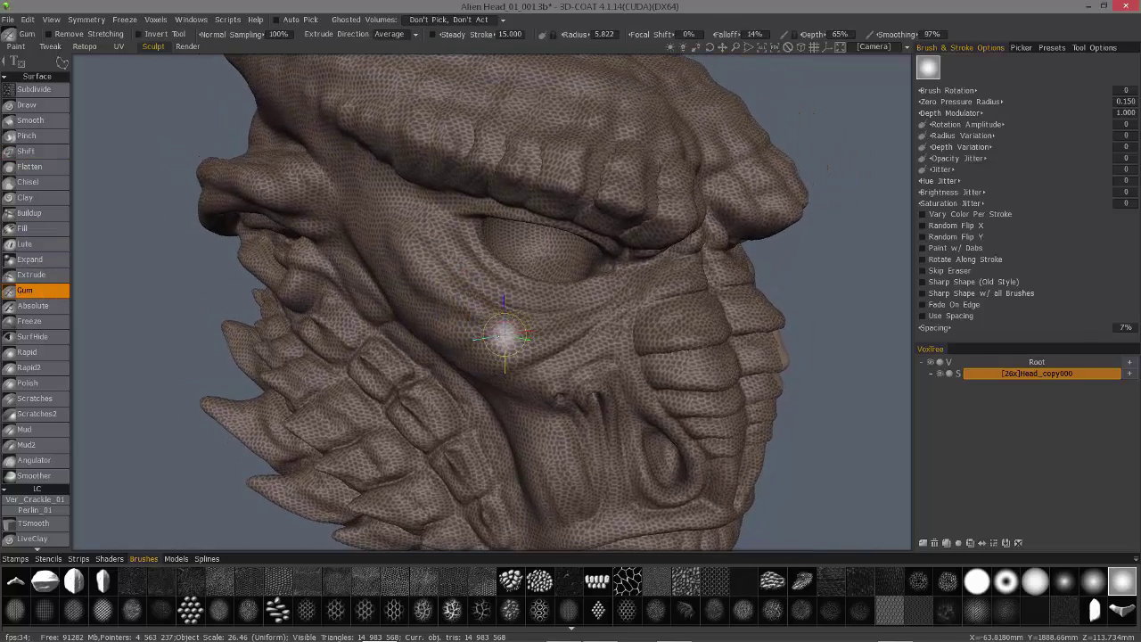
right_click_drag(504, 334, 499, 332)
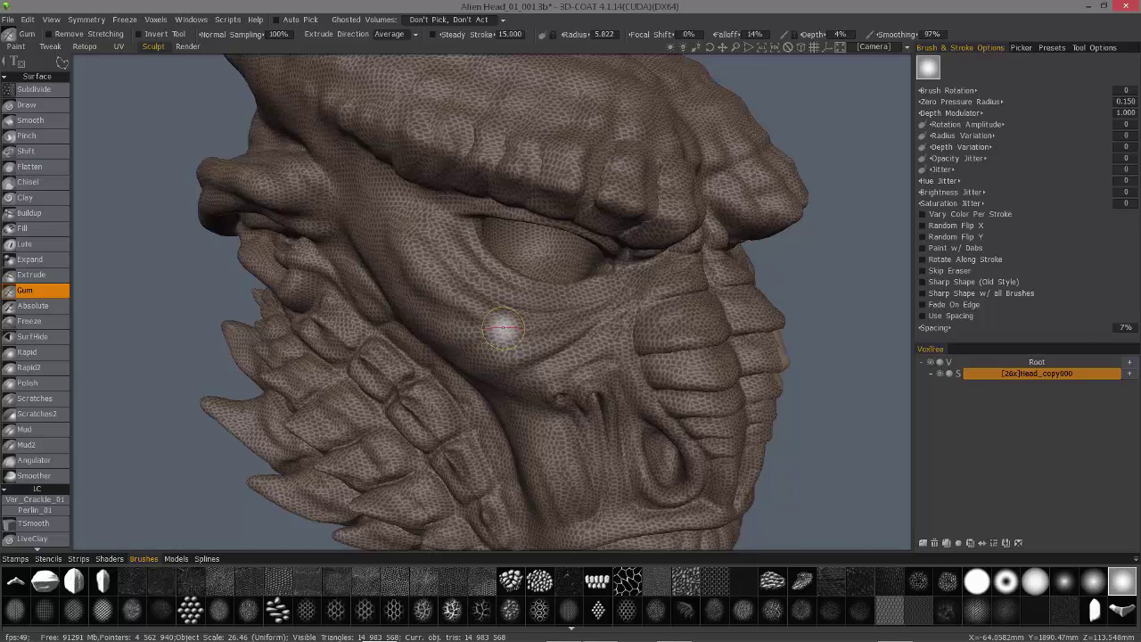
Turn on Invert Tool for the Gum brush and carve scales below the eye and over the upper cheek at radius 8.289.
mouse_move(459, 203)
left_mouse_down("alt")
mouse_move(438, 298)
mouse_move(467, 358)
mouse_move(419, 330)
left_mouse_up("alt")
mouse_move(64, 63)
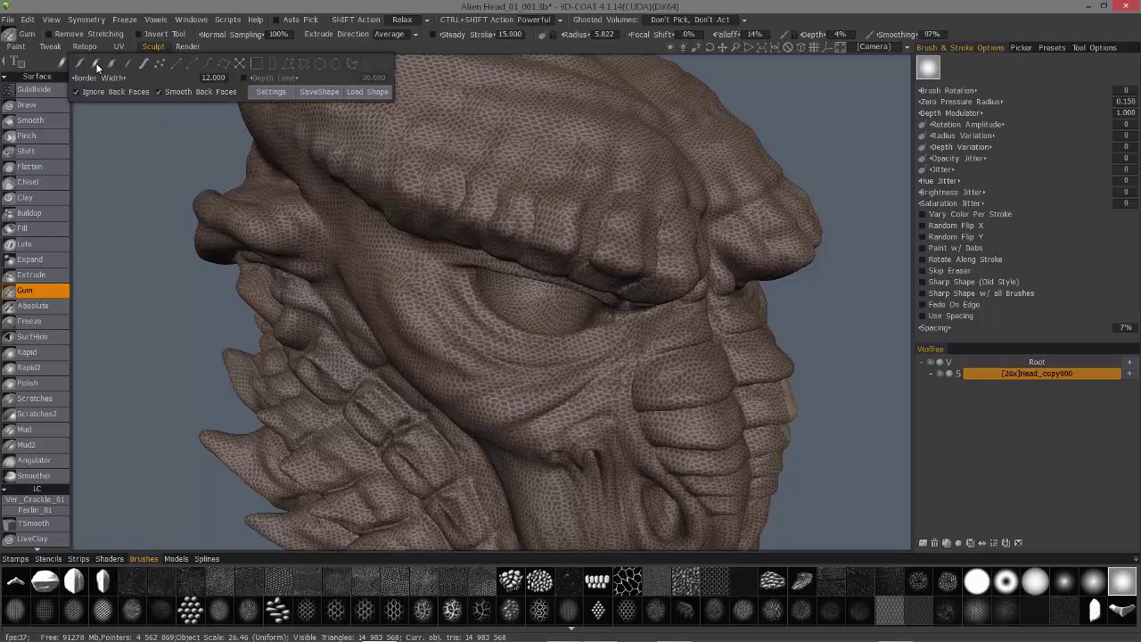
left_click(138, 34)
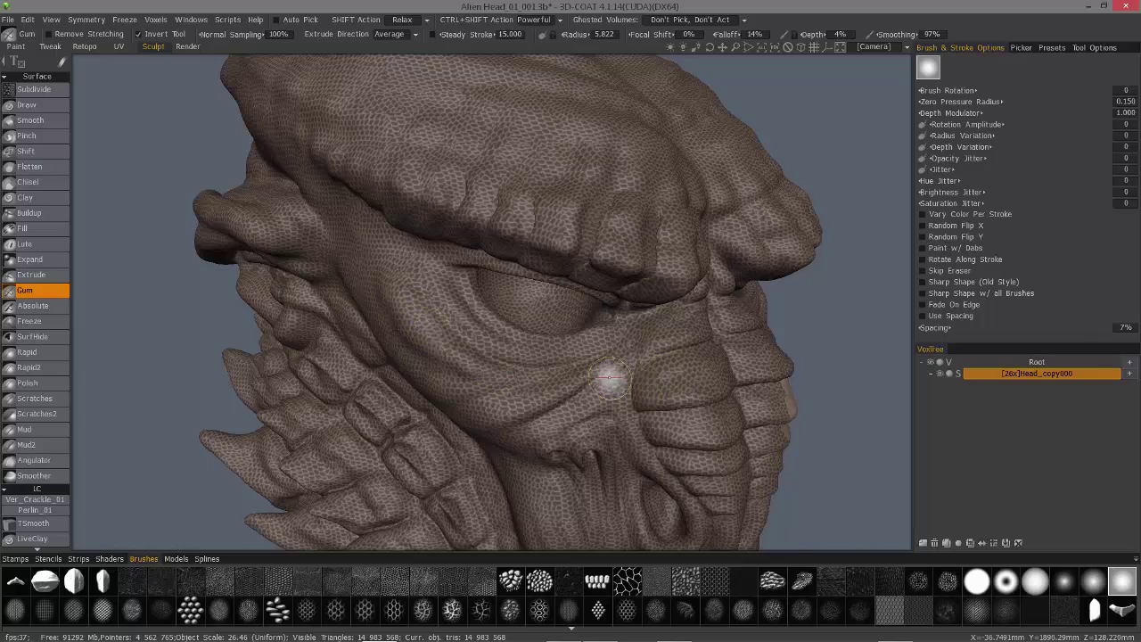
mouse_move(540, 376)
middle_mouse_down()
mouse_move(471, 356)
mouse_move(523, 478)
mouse_move(478, 360)
mouse_move(499, 387)
mouse_move(407, 267)
middle_mouse_up()
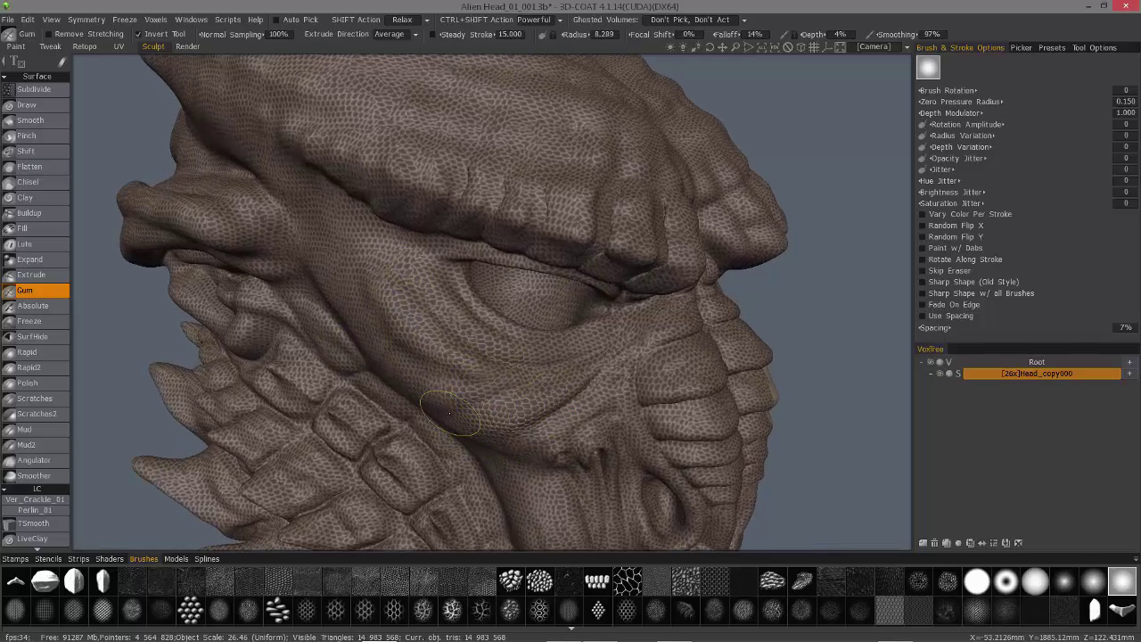
scroll(401, 426, "up", 2)
mouse_move(401, 425)
middle_mouse_down()
mouse_move(476, 375)
mouse_move(352, 305)
mouse_move(388, 171)
middle_mouse_up()
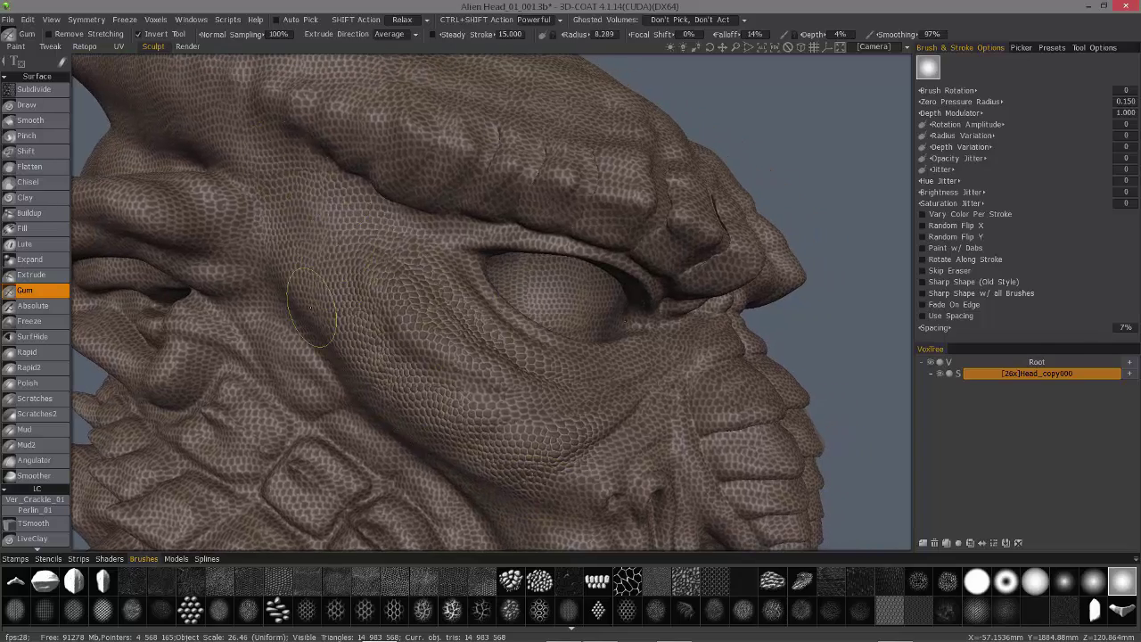
Carve scales with the inverted Gum brush over the lower cheek and around the nostril and mouth.
mouse_move(353, 339)
middle_mouse_down()
mouse_move(377, 339)
mouse_move(334, 357)
middle_mouse_up()
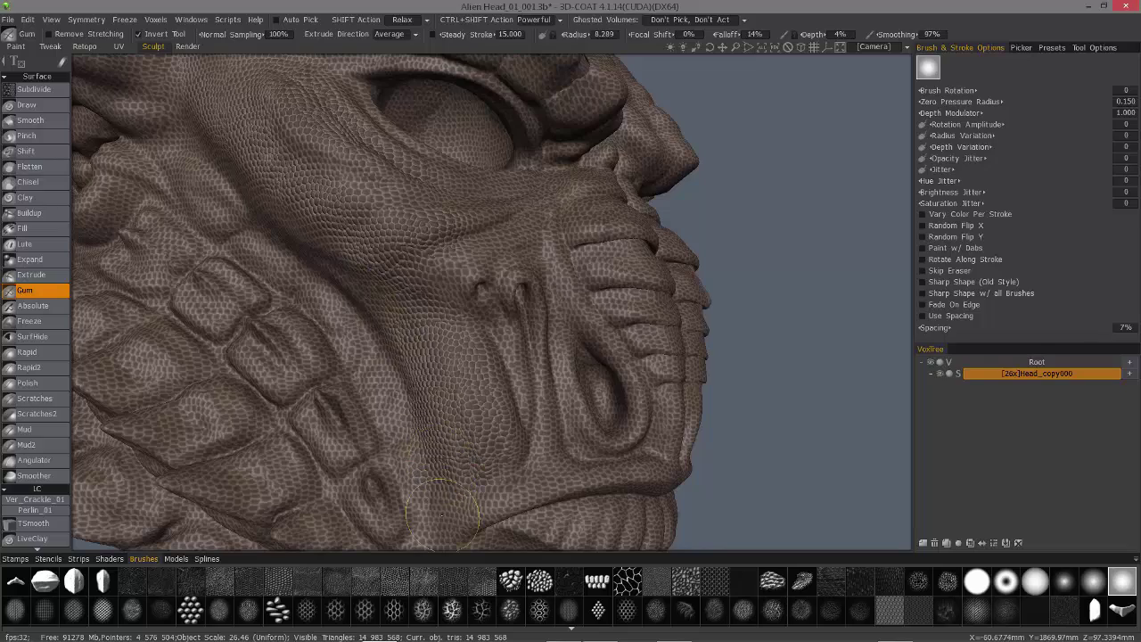
middle_click_drag(427, 417, 182, 436)
mouse_move(49, 569)
middle_mouse_down()
mouse_move(471, 298)
mouse_move(585, 318)
middle_mouse_up()
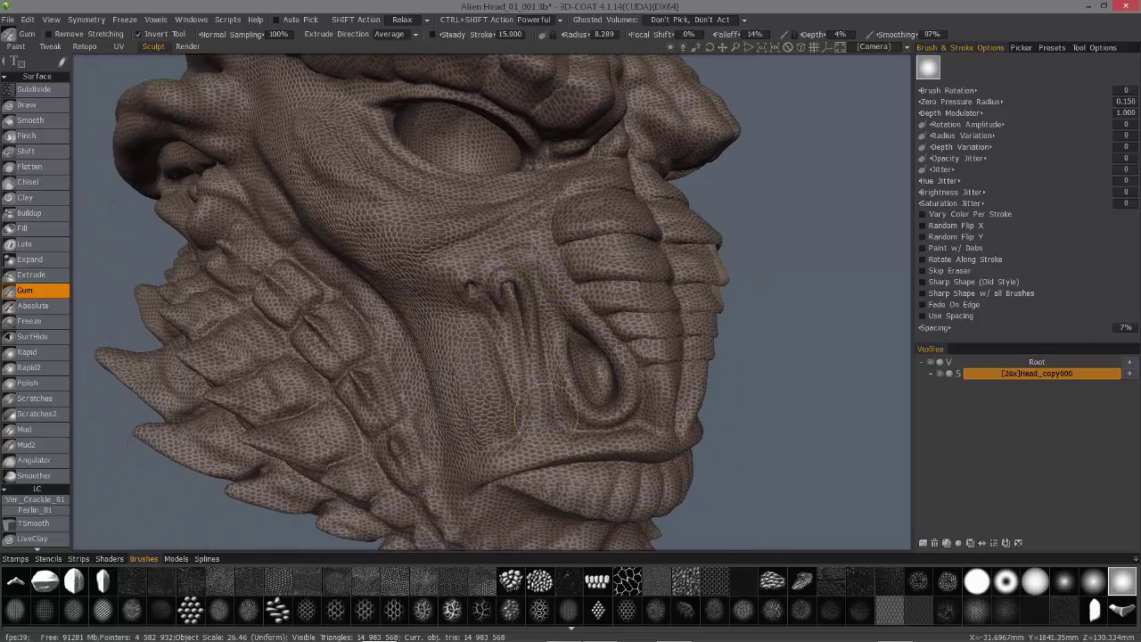
middle_click_drag(583, 419, 572, 214)
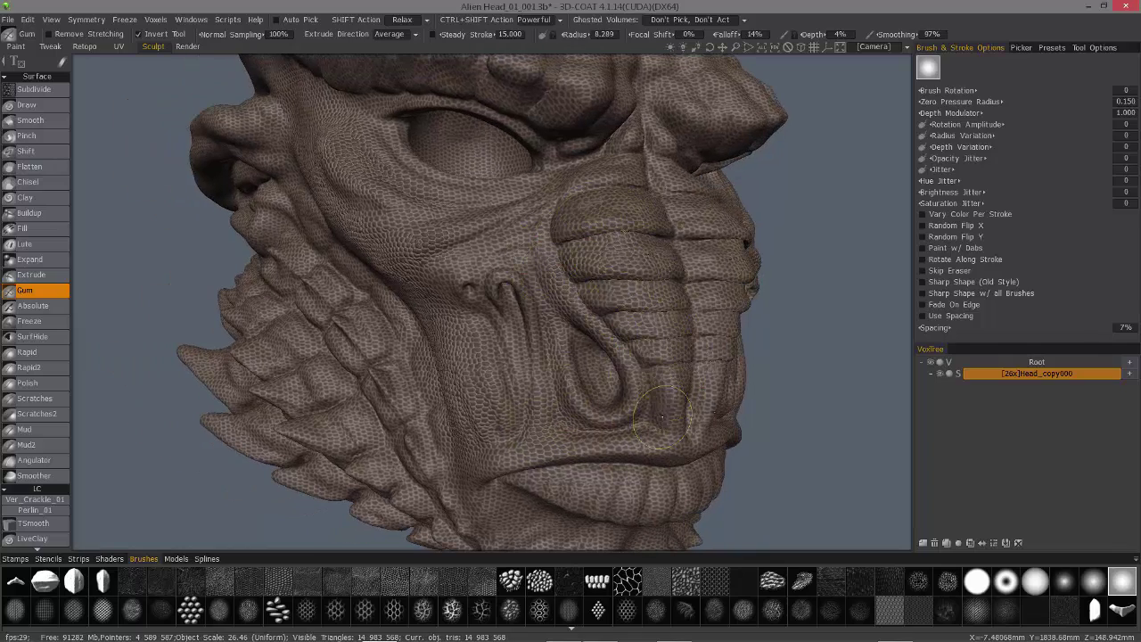
middle_click_drag(635, 417, 559, 255)
middle_click_drag(578, 392, 489, 223)
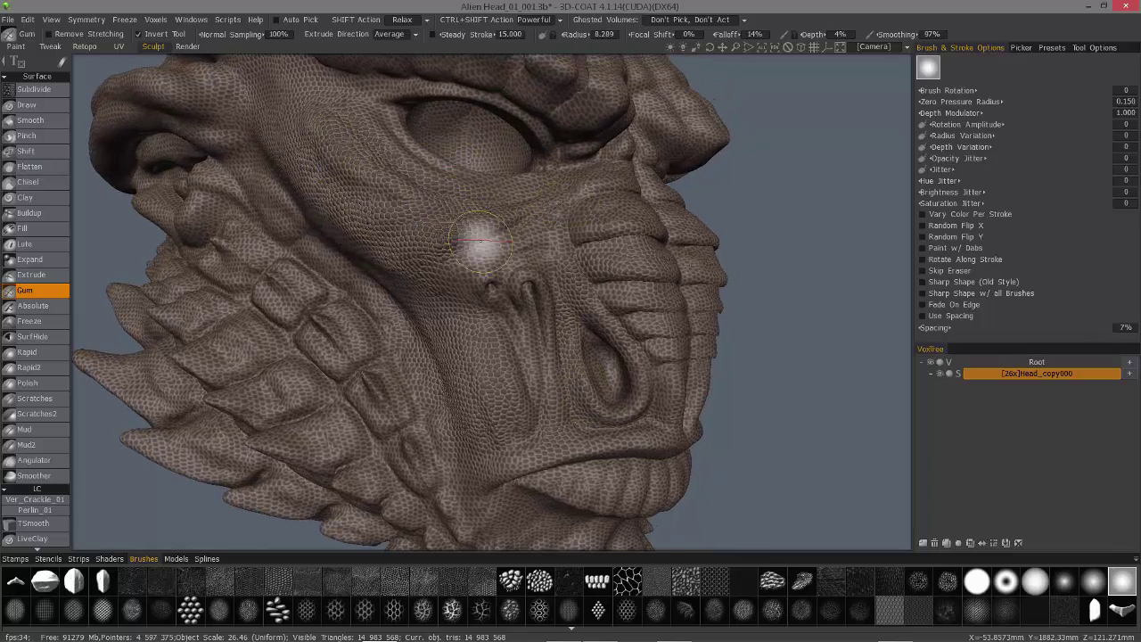
Extend the carved scales with the Gum brush across the temple and along the cheek beside the jaw plates.
mouse_move(430, 314)
middle_mouse_down()
mouse_move(407, 344)
mouse_move(484, 435)
middle_mouse_up()
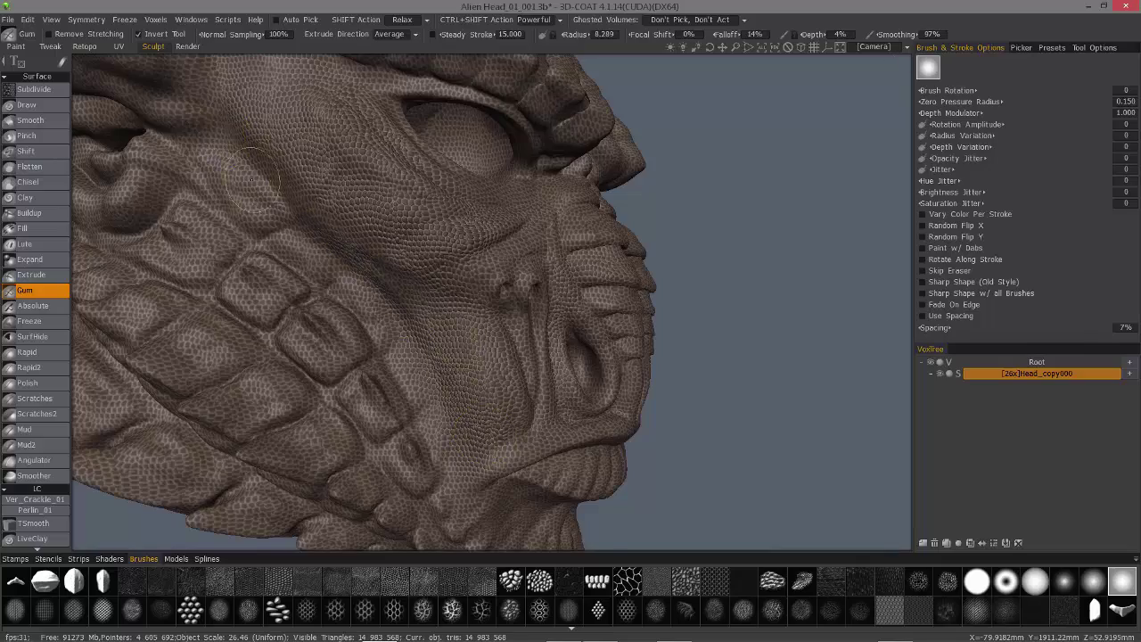
mouse_move(247, 78)
middle_mouse_down()
mouse_move(377, 184)
mouse_move(382, 107)
middle_mouse_up()
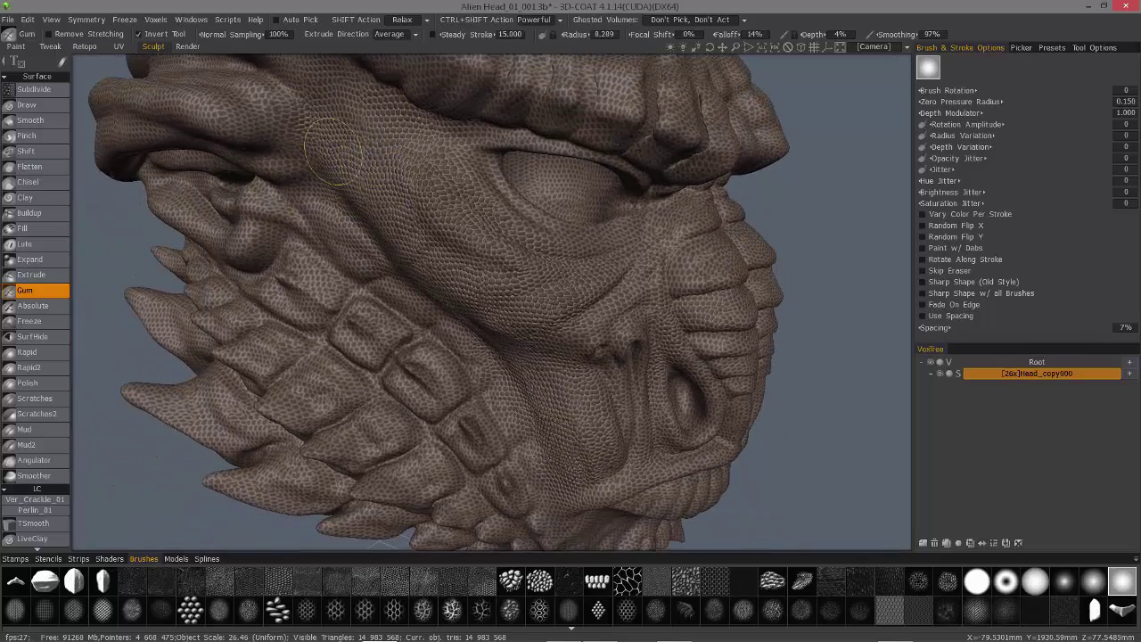
mouse_move(326, 241)
middle_mouse_down()
mouse_move(375, 286)
mouse_move(415, 300)
middle_mouse_up()
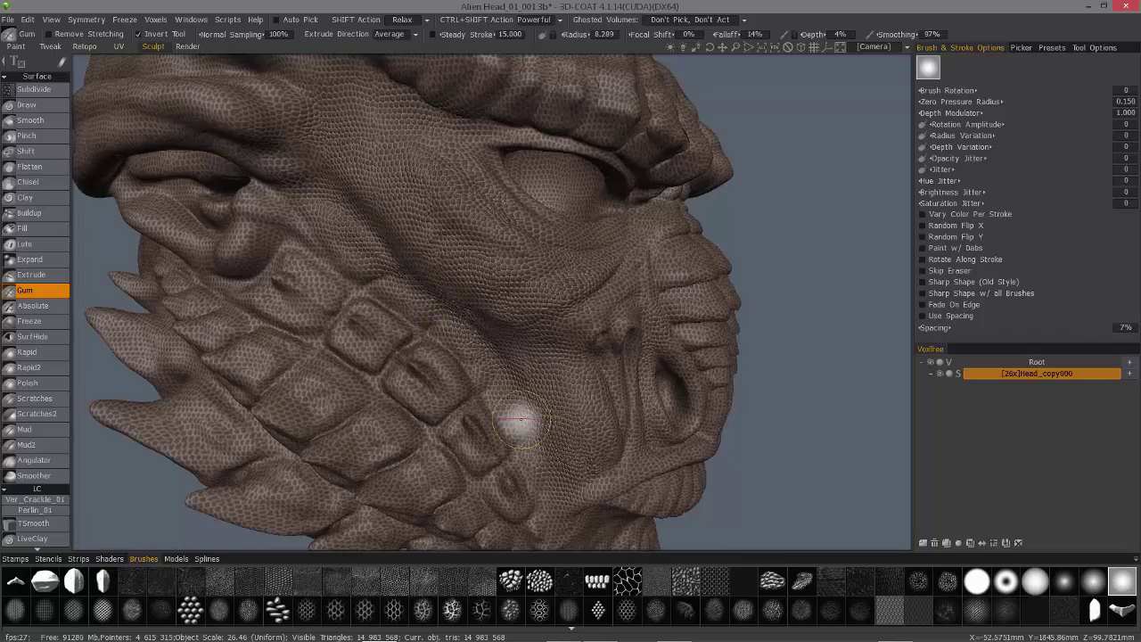
mouse_move(517, 410)
middle_mouse_down()
mouse_move(402, 140)
mouse_move(547, 300)
mouse_move(625, 357)
middle_mouse_up()
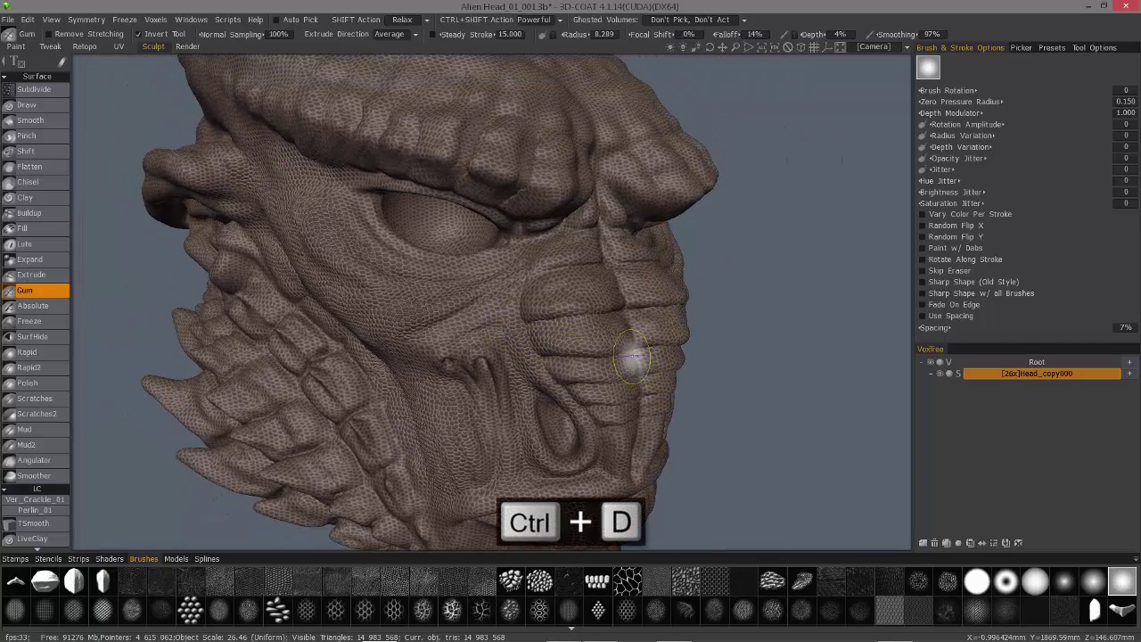
Clear the freeze from the whole head and inspect the carved scales on the cheek and muzzle.
key("ctrl+d")
mouse_move(600, 369)
middle_mouse_down()
mouse_move(617, 369)
mouse_move(410, 368)
mouse_move(427, 401)
mouse_move(445, 377)
mouse_move(472, 426)
mouse_move(484, 407)
mouse_move(446, 395)
mouse_move(429, 348)
mouse_move(454, 312)
middle_mouse_up()
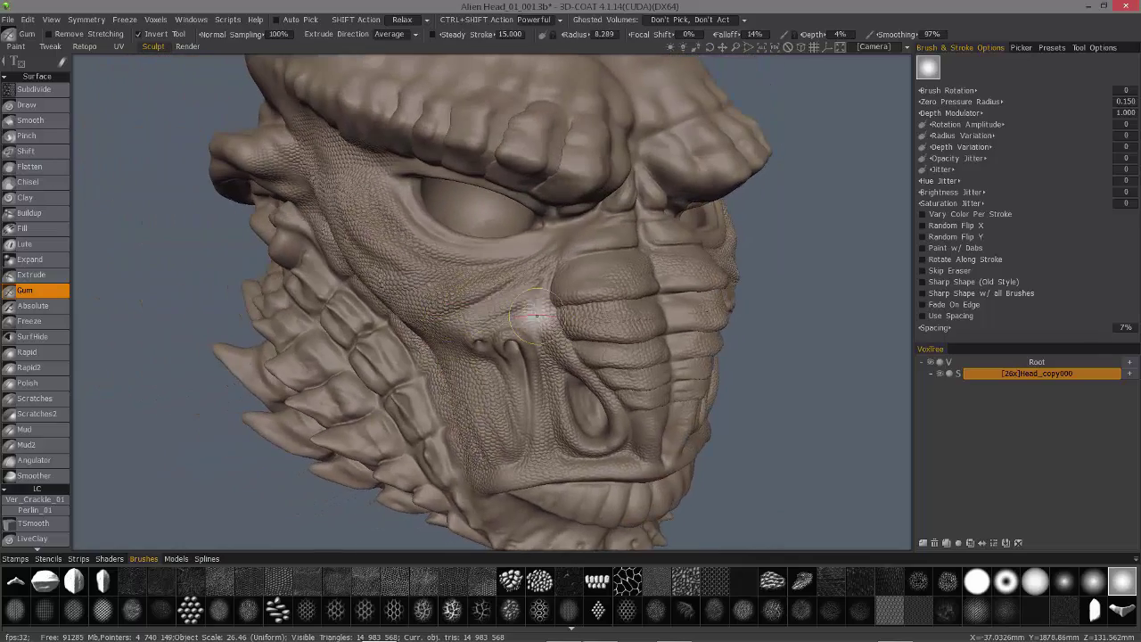
mouse_move(469, 428)
middle_mouse_down()
mouse_move(522, 455)
mouse_move(543, 408)
mouse_move(559, 435)
middle_mouse_up()
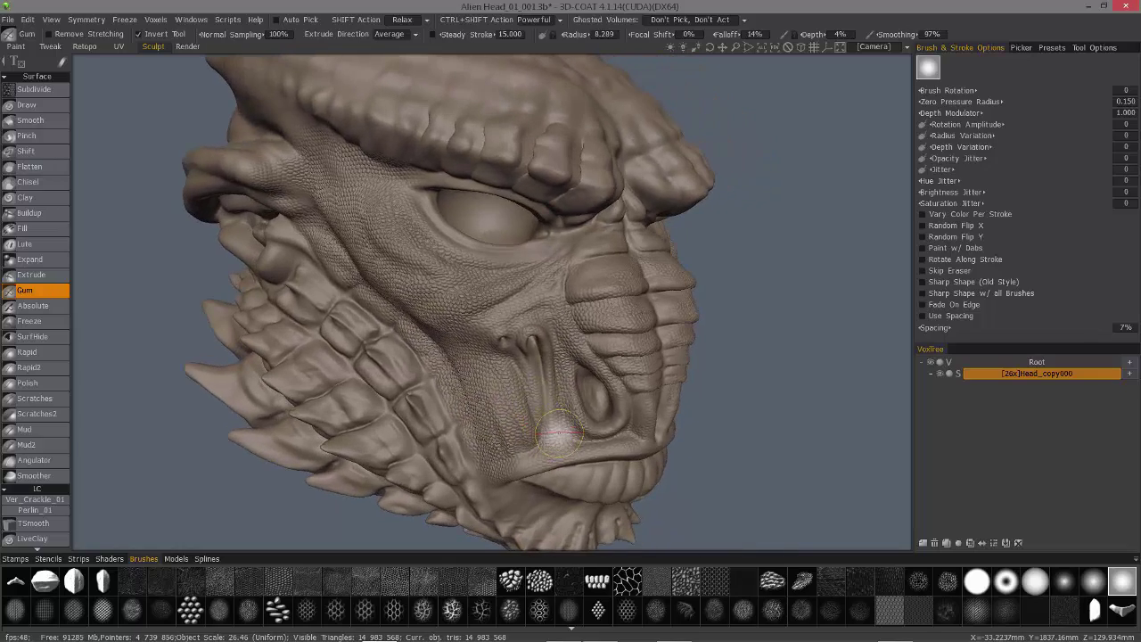